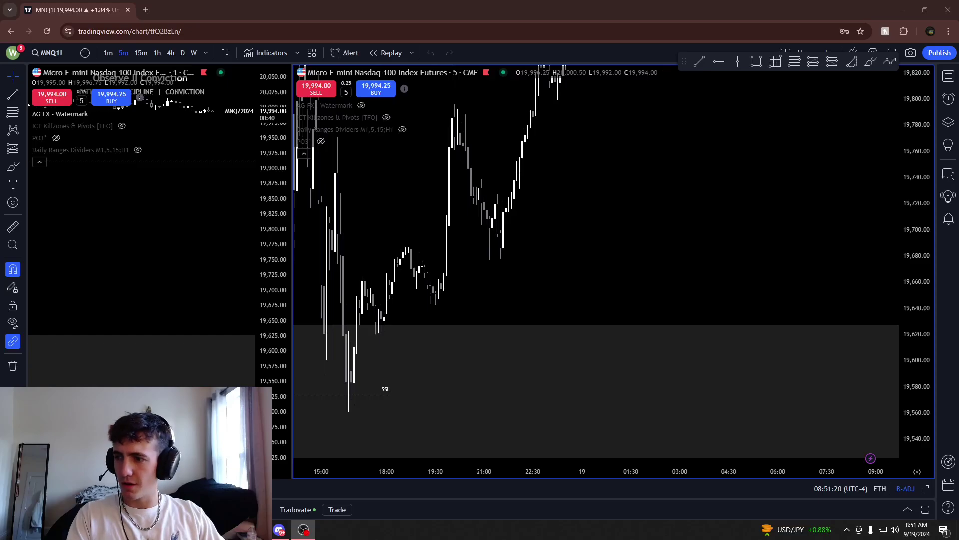
- Switch the Micro Nasdaq chart from 5-minute to 4-hour candles by typing 4h
{"action": "scroll", "coordinate": [638, 312], "scroll_direction": "down", "scroll_amount": 3}
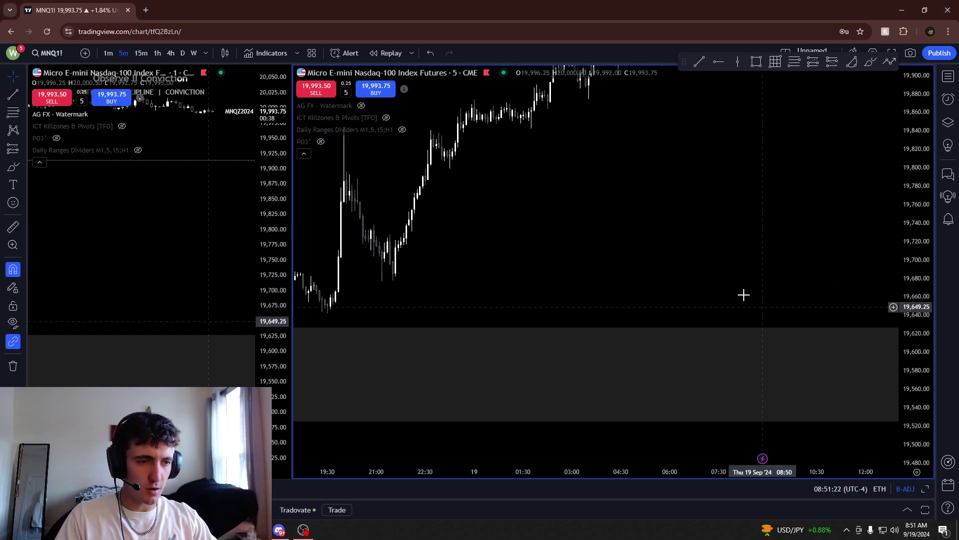
{"action": "scroll", "coordinate": [639, 312], "scroll_direction": "right", "scroll_amount": 2}
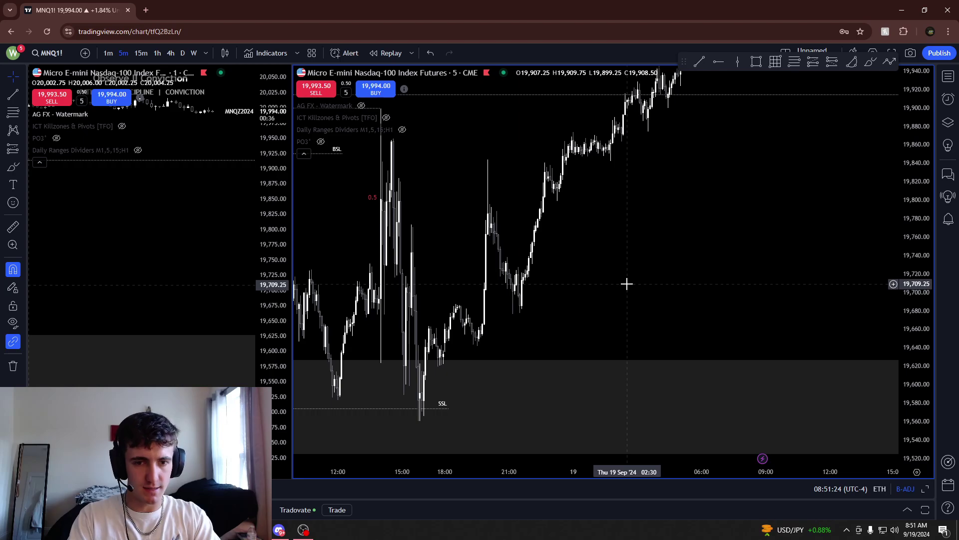
{"action": "type", "text": "4h"}
{"action": "key", "text": "Return"}
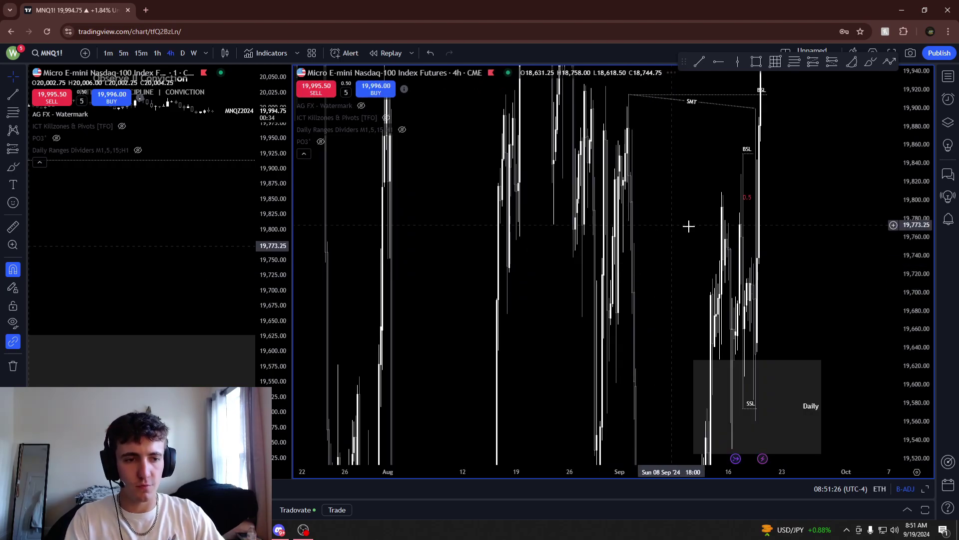
- Put the browser into full-screen mode with F11
{"action": "scroll", "coordinate": [757, 250], "scroll_direction": "up", "scroll_amount": 3}
{"action": "scroll", "coordinate": [710, 259], "scroll_direction": "right", "scroll_amount": 3}
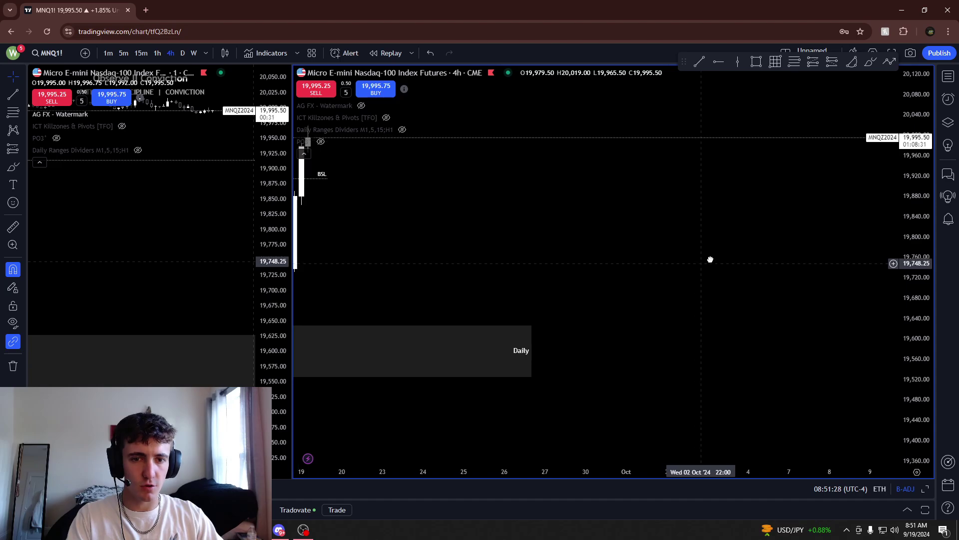
{"action": "scroll", "coordinate": [692, 268], "scroll_direction": "right", "scroll_amount": 3}
{"action": "key", "text": "F11"}
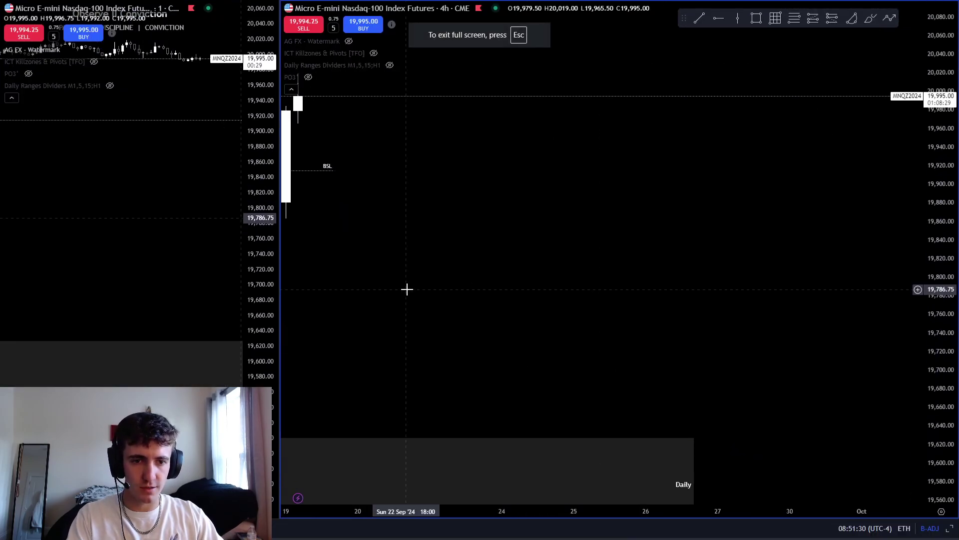
- Scroll the chart back in time to an empty stretch around late March
{"action": "scroll", "coordinate": [605, 255], "scroll_direction": "left", "scroll_amount": 10}
{"action": "scroll", "coordinate": [605, 255], "scroll_direction": "left", "scroll_amount": 15}
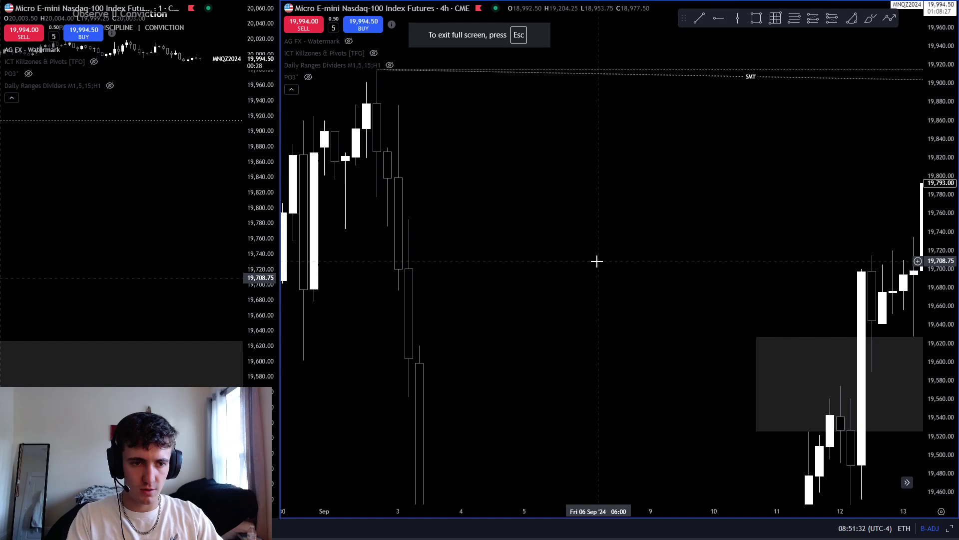
{"action": "scroll", "coordinate": [726, 256], "scroll_direction": "left", "scroll_amount": 20}
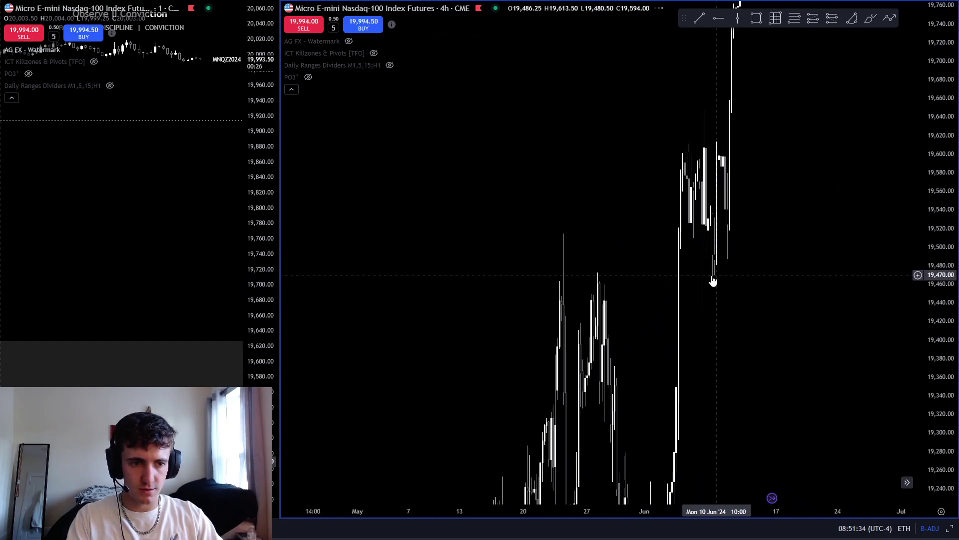
{"action": "scroll", "coordinate": [677, 281], "scroll_direction": "left", "scroll_amount": 15}
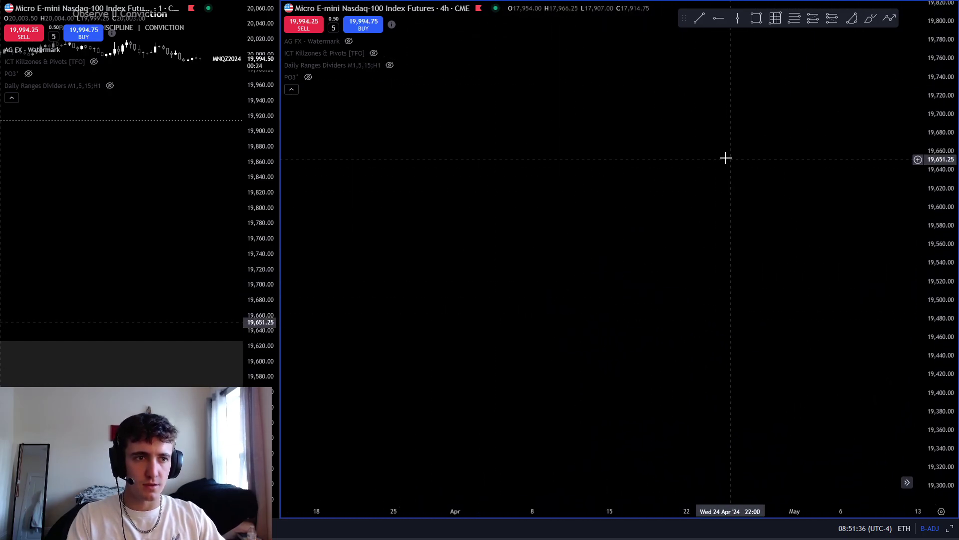
- Draw the first grey candle body near late March and widen the chart pane to full width
{"action": "left_click", "coordinate": [756, 23]}
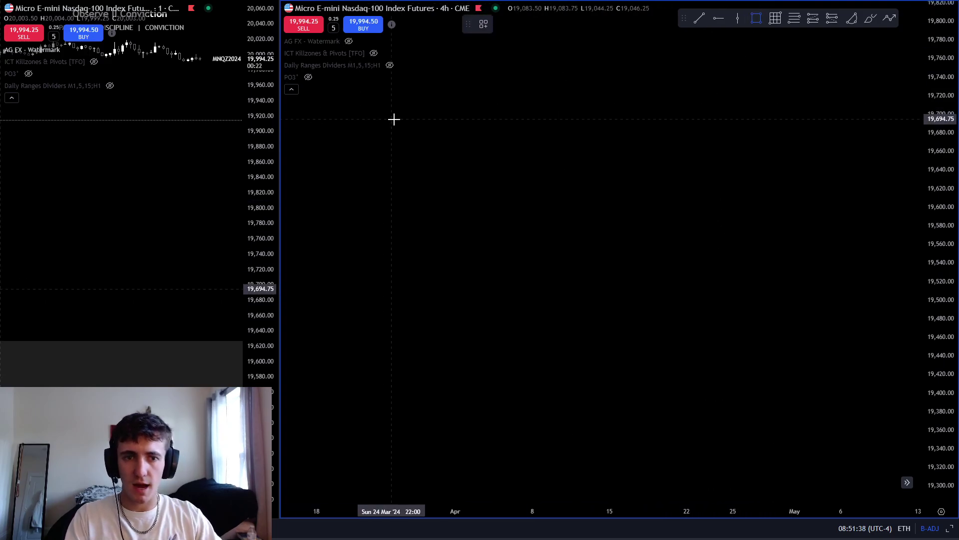
{"action": "left_click_drag", "start_coordinate": [430, 97], "coordinate": [448, 171]}
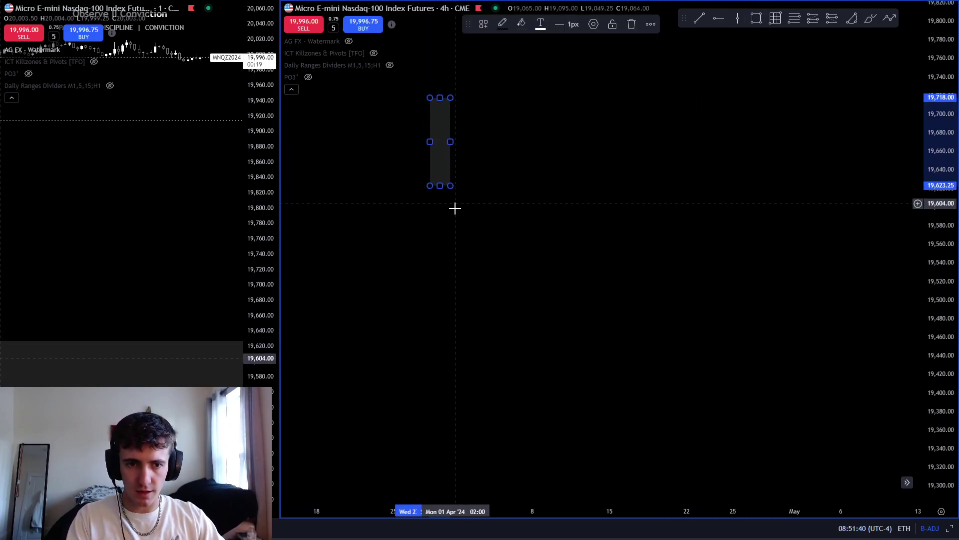
{"action": "left_click", "coordinate": [949, 529]}
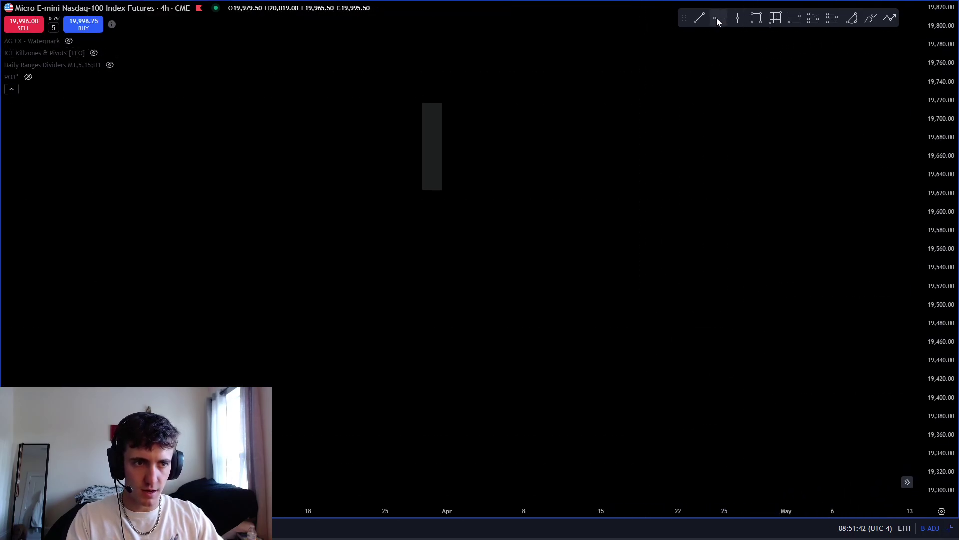
- Bring the April–June bars into view and draw a second candle body below the first
{"action": "left_click", "coordinate": [701, 18]}
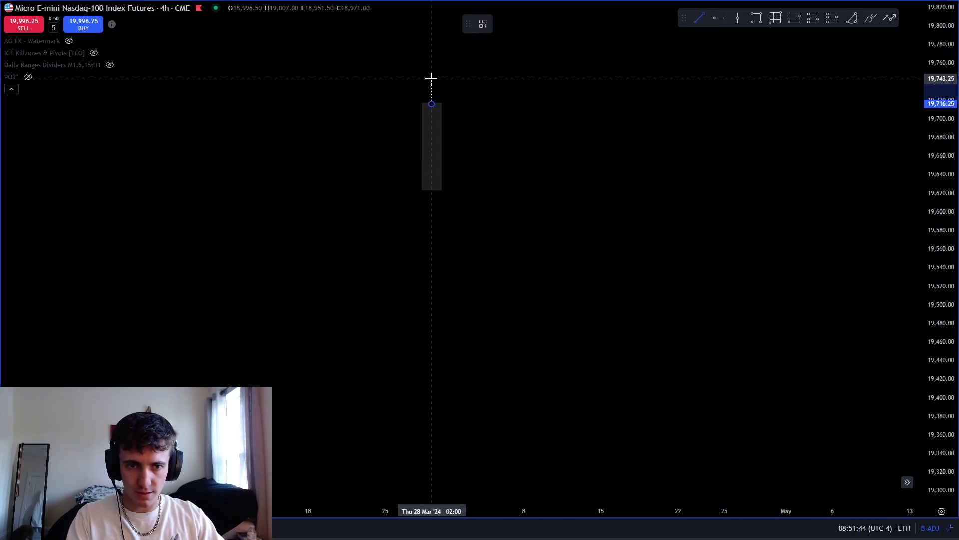
{"action": "key", "text": "Escape"}
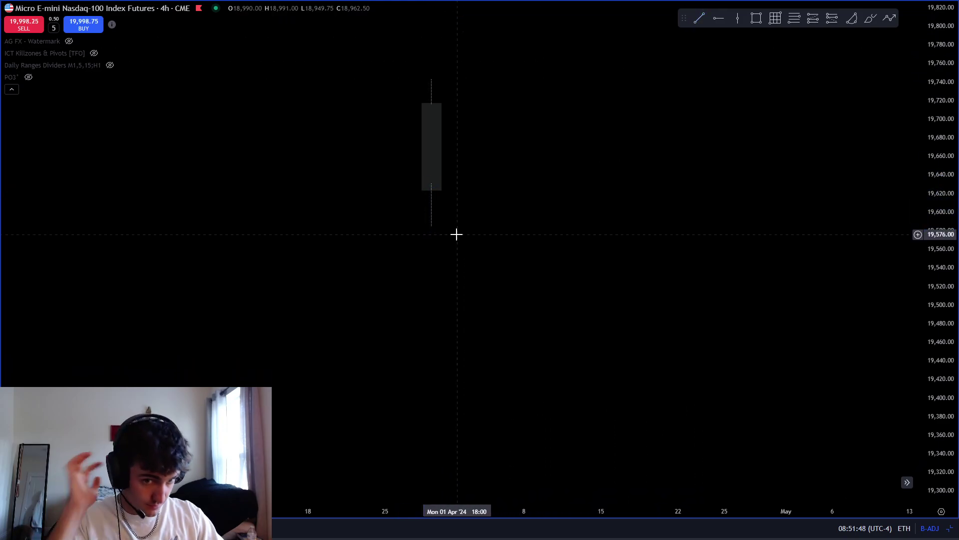
{"action": "left_click_drag", "start_coordinate": [628, 289], "coordinate": [361, 277]}
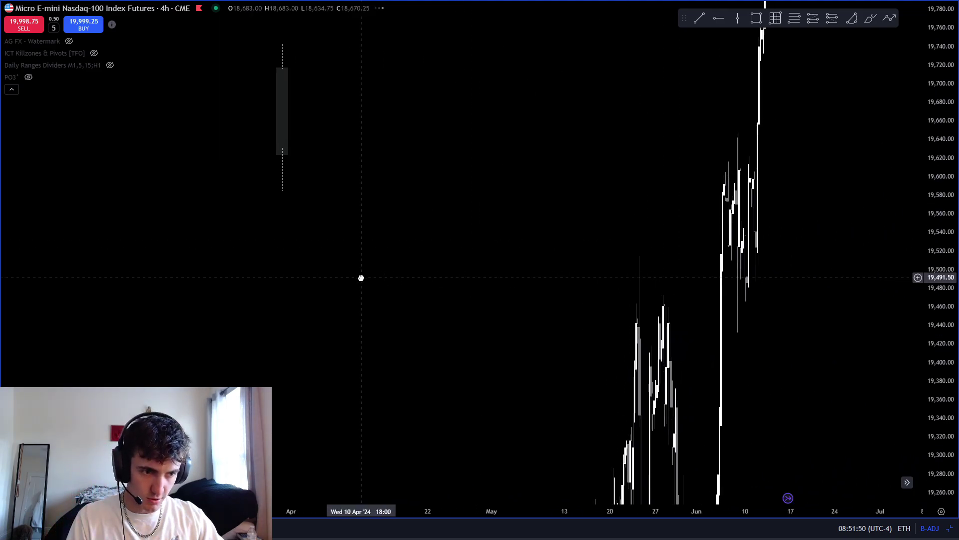
{"action": "scroll", "coordinate": [621, 317], "scroll_direction": "up", "scroll_amount": 3}
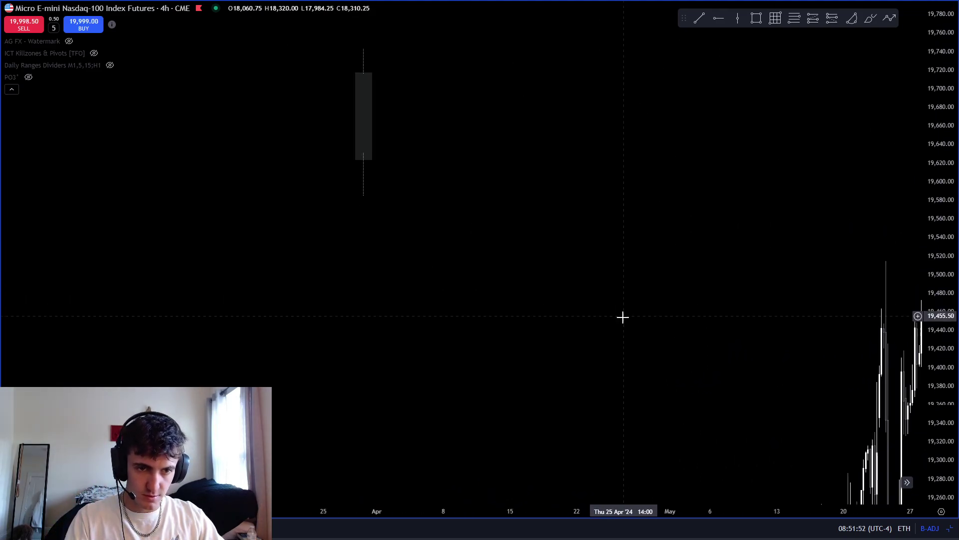
{"action": "left_click", "coordinate": [718, 18]}
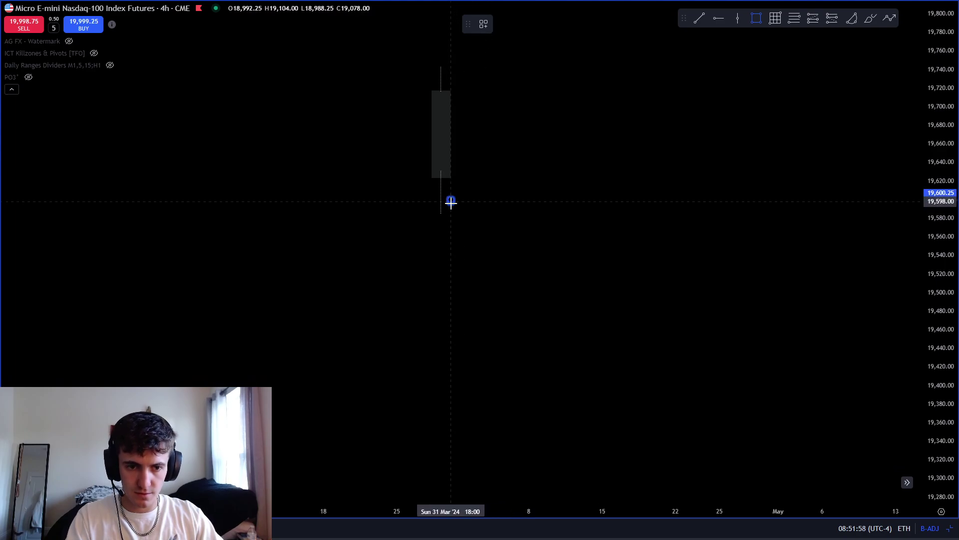
{"action": "mouse_move", "coordinate": [451, 201]}
{"action": "left_mouse_down"}
{"action": "mouse_move", "coordinate": [452, 270]}
{"action": "mouse_move", "coordinate": [468, 278]}
{"action": "left_mouse_up"}
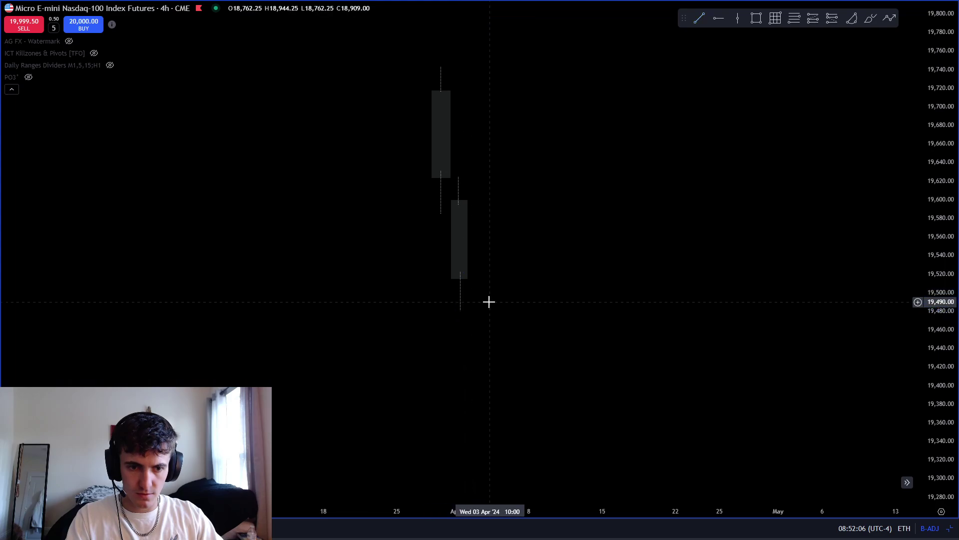
{"action": "left_click_drag", "start_coordinate": [489, 300], "coordinate": [450, 256]}
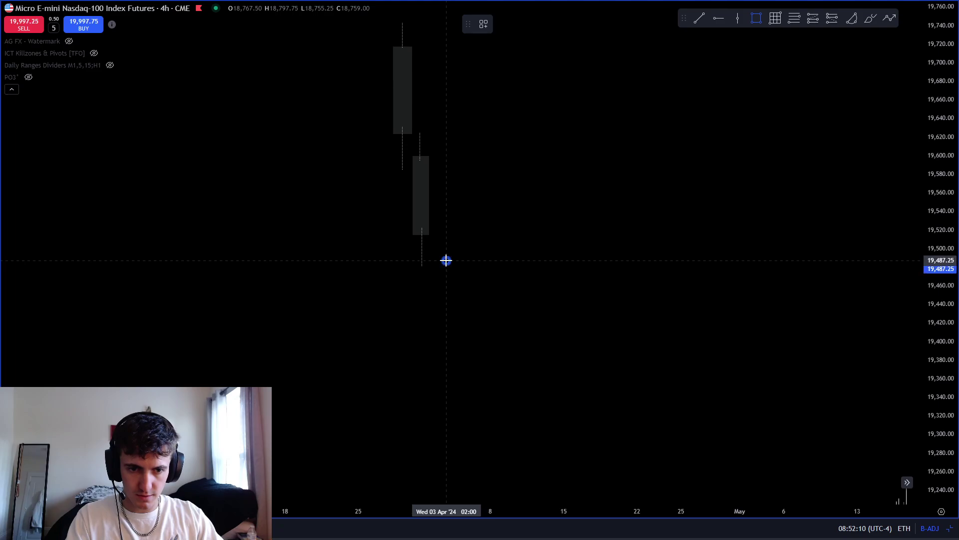
- Draw a narrower third candle body lower down, below the second
{"action": "left_click", "coordinate": [473, 336]}
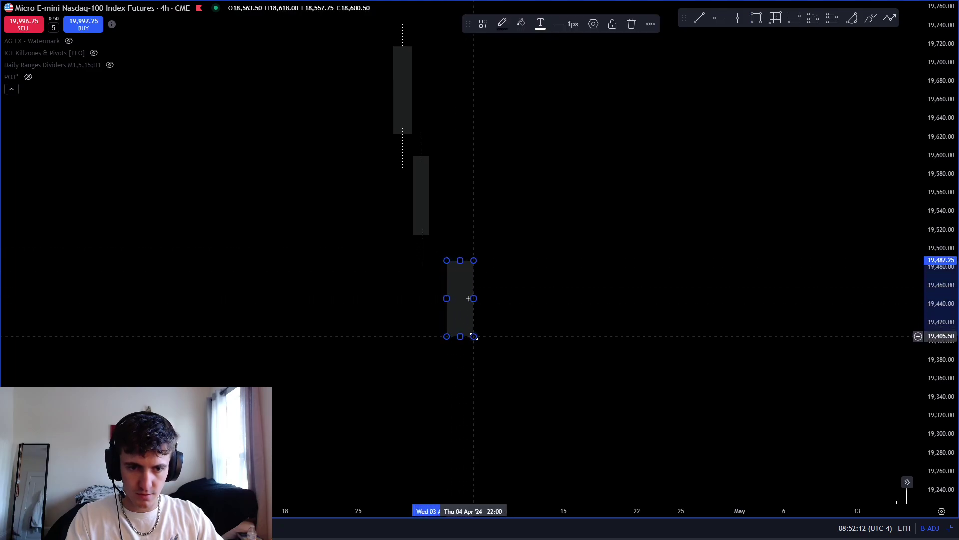
{"action": "mouse_move", "coordinate": [471, 300]}
{"action": "left_mouse_down"}
{"action": "mouse_move", "coordinate": [456, 294]}
{"action": "mouse_move", "coordinate": [487, 289]}
{"action": "left_mouse_up"}
{"action": "left_click", "coordinate": [699, 18]}
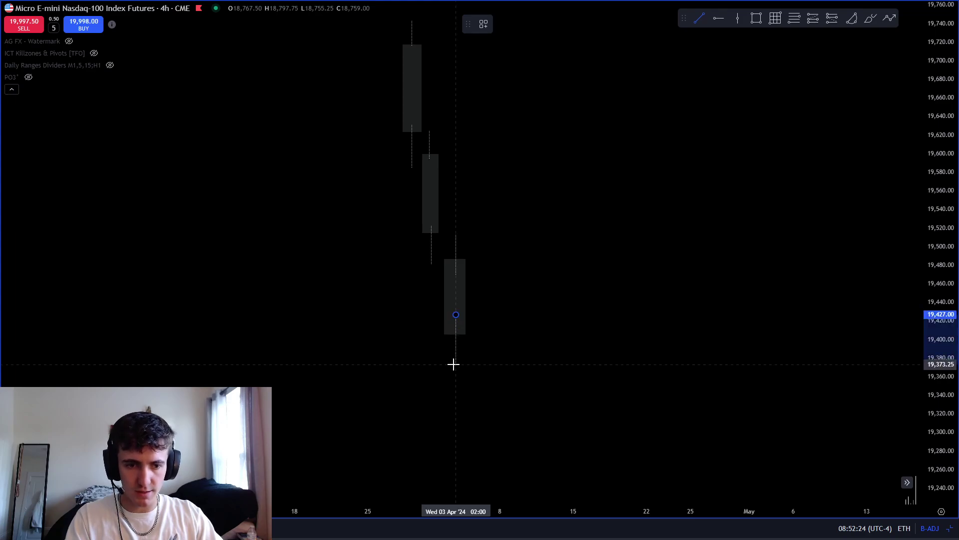
{"action": "key", "text": "Escape"}
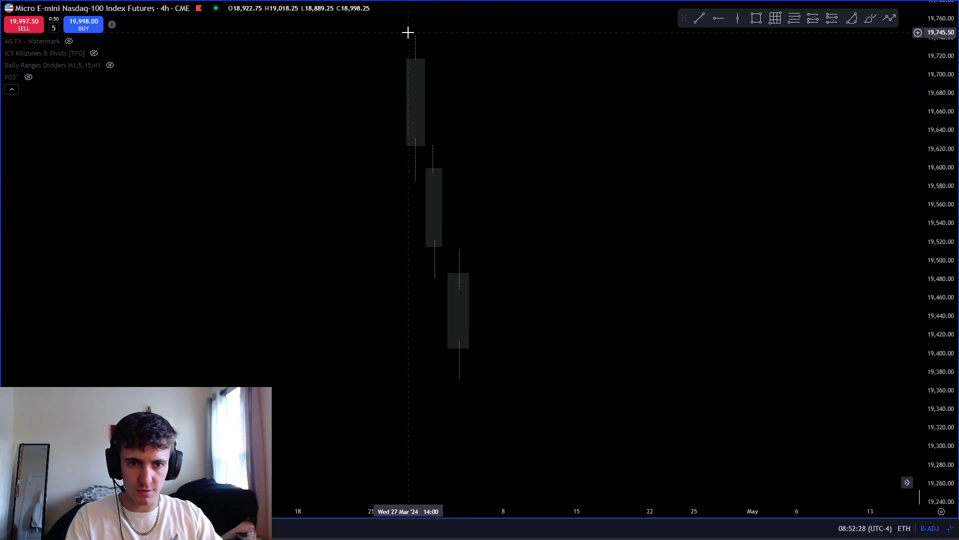
- Draw a wide grey zone across the second candle, about 19,519–19,585, into mid-April
{"action": "left_click_drag", "start_coordinate": [408, 33], "coordinate": [553, 235]}
{"action": "left_click", "coordinate": [501, 317]}
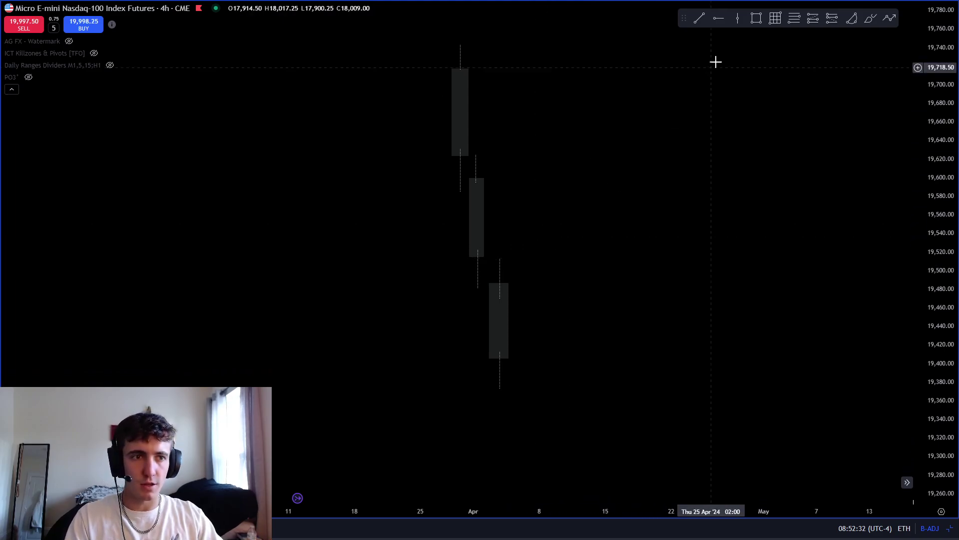
{"action": "left_click", "coordinate": [756, 18]}
{"action": "left_click_drag", "start_coordinate": [455, 191], "coordinate": [628, 258]}
{"action": "left_click", "coordinate": [460, 240]}
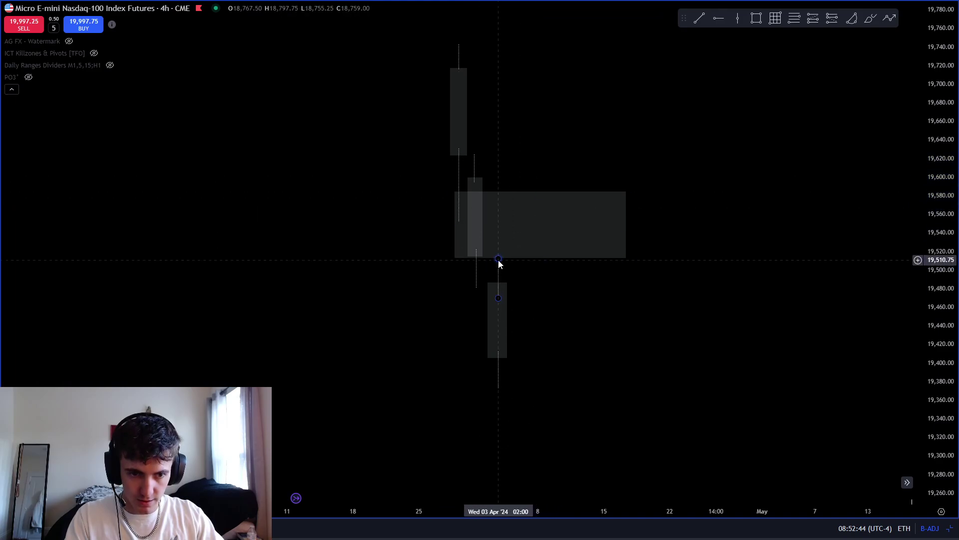
- Extend the third candle's wick upward
{"action": "left_click_drag", "start_coordinate": [498, 258], "coordinate": [498, 224]}
{"action": "left_click", "coordinate": [438, 216]}
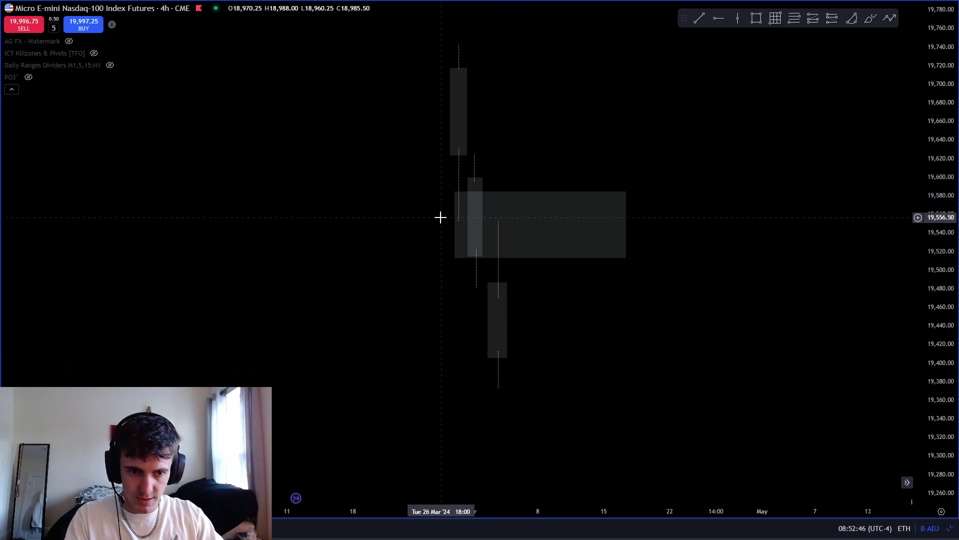
{"action": "left_click", "coordinate": [443, 220], "text": "shift"}
{"action": "left_click_drag", "start_coordinate": [415, 206], "coordinate": [440, 206]}
- Delete the wide grey zone and redraw it higher across the second candle
{"action": "left_click", "coordinate": [533, 253]}
{"action": "left_click", "coordinate": [630, 22]}
{"action": "left_click", "coordinate": [440, 206], "text": "shift"}
{"action": "left_click", "coordinate": [454, 231]}
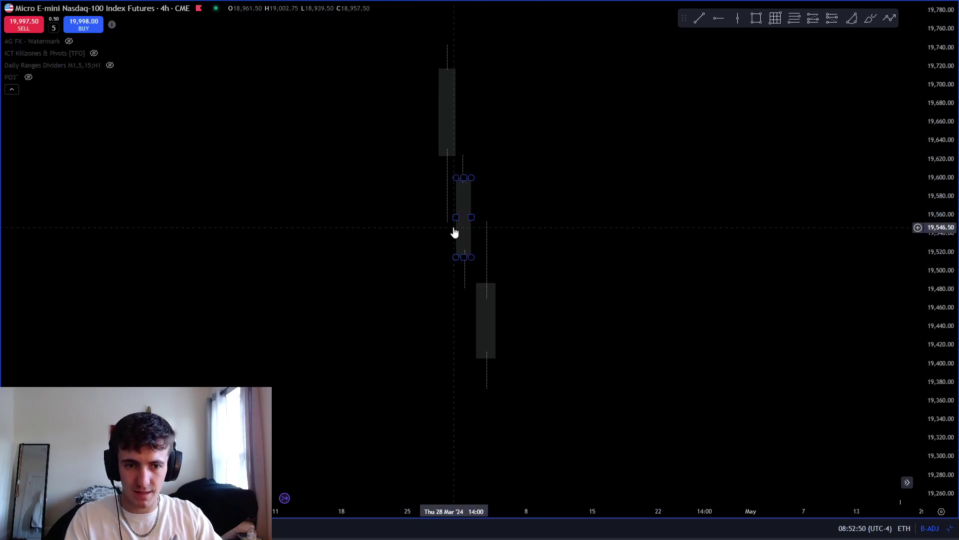
{"action": "left_click", "coordinate": [475, 187]}
{"action": "left_click", "coordinate": [489, 217]}
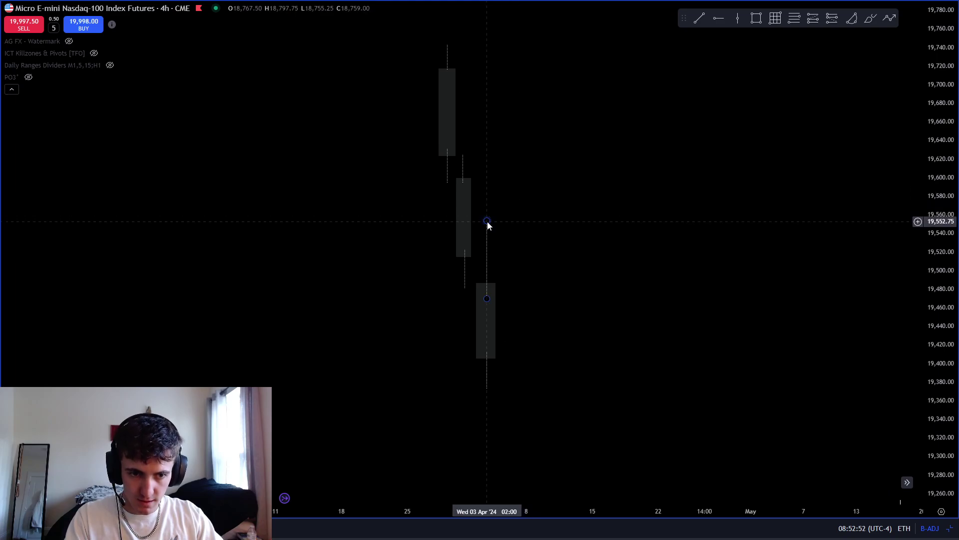
{"action": "left_click", "coordinate": [757, 18]}
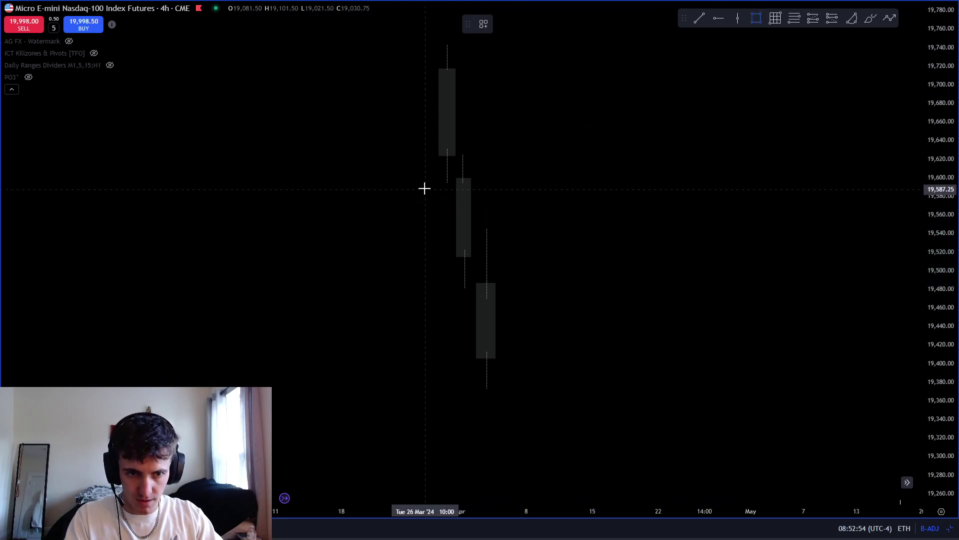
{"action": "left_click", "coordinate": [424, 182]}
{"action": "left_click", "coordinate": [594, 229]}
{"action": "left_click", "coordinate": [379, 182]}
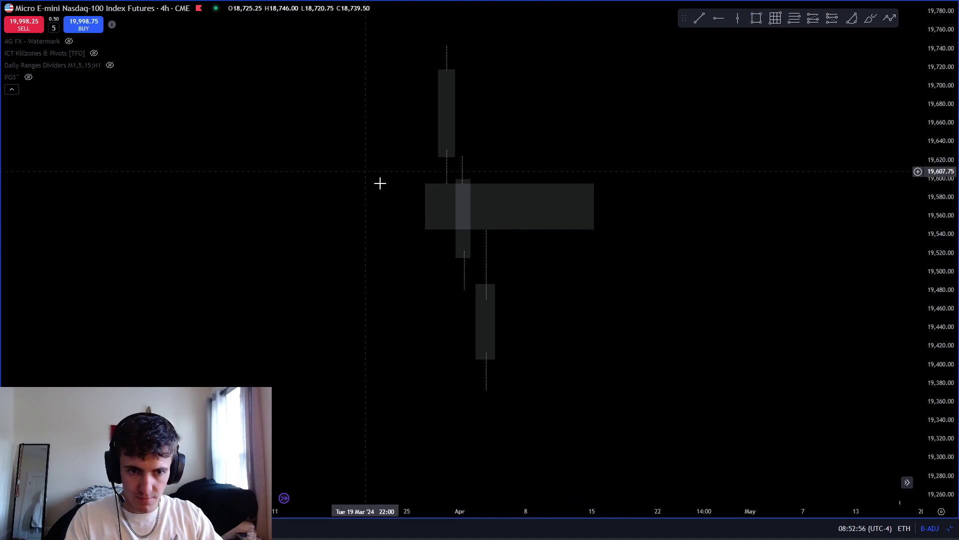
- Add a dotted lower wick below the candles, ending near 19,523
{"action": "left_click", "coordinate": [447, 150]}
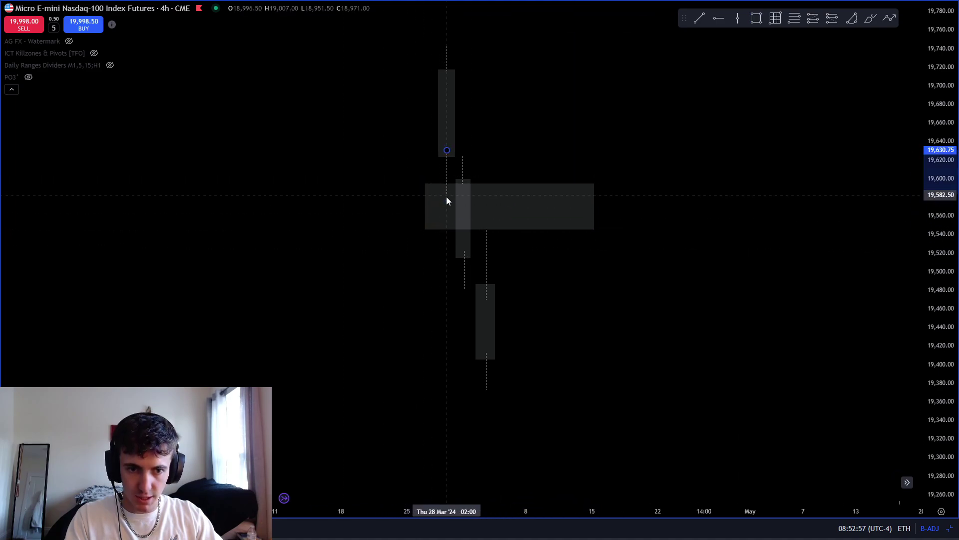
{"action": "left_click", "coordinate": [450, 254]}
{"action": "left_click", "coordinate": [506, 265]}
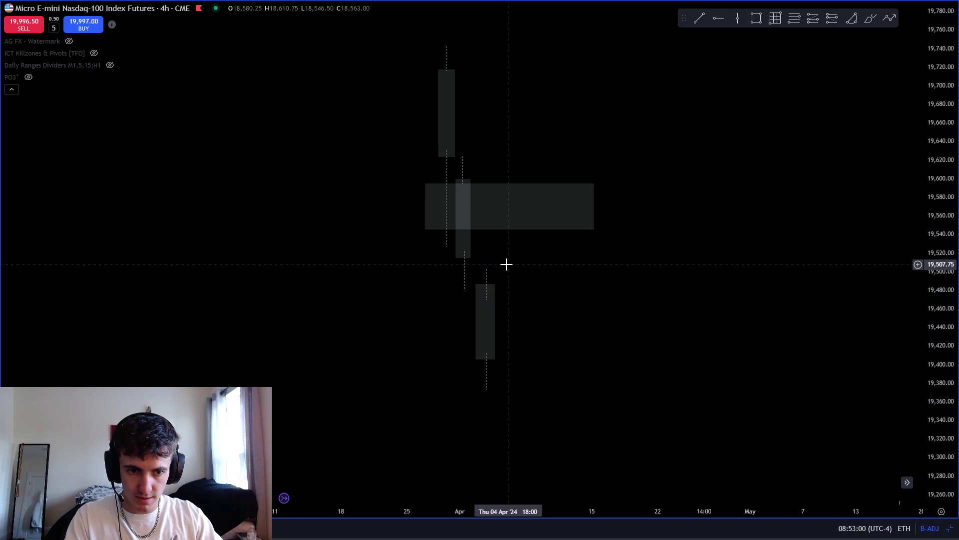
{"action": "left_click", "coordinate": [465, 261]}
{"action": "left_click", "coordinate": [513, 255]}
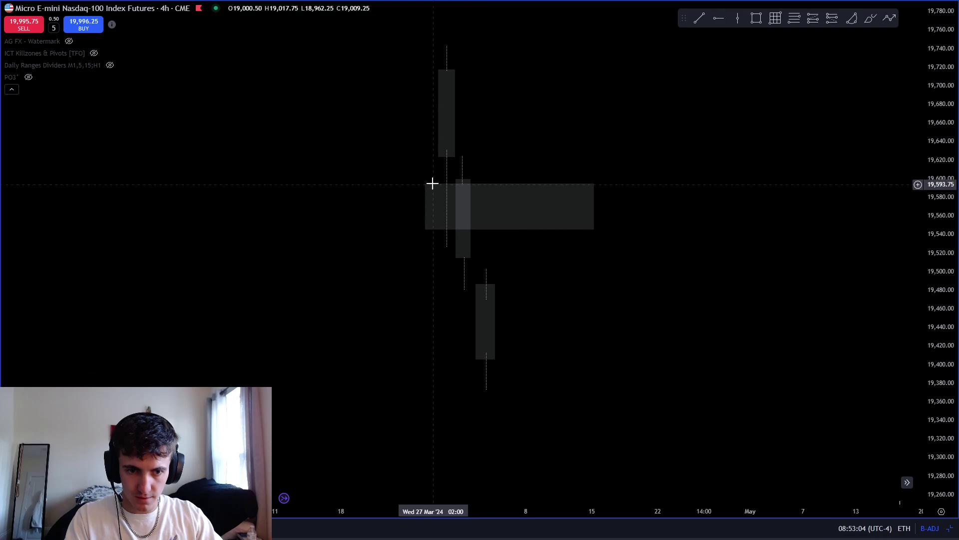
- Resize the grey zone into a thin flat band around 19,502–19,528 from 28 March
{"action": "left_click_drag", "start_coordinate": [425, 229], "coordinate": [477, 269]}
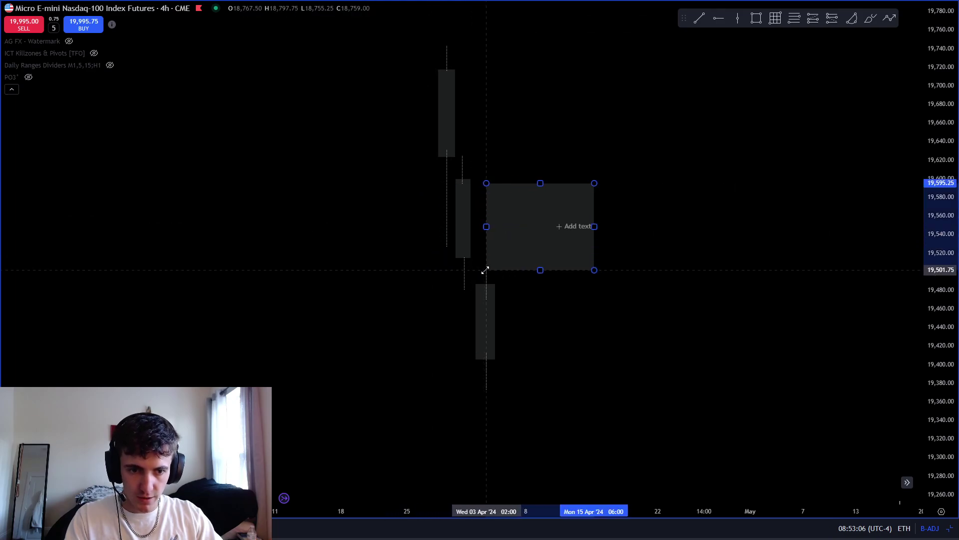
{"action": "left_click_drag", "start_coordinate": [487, 183], "coordinate": [444, 245]}
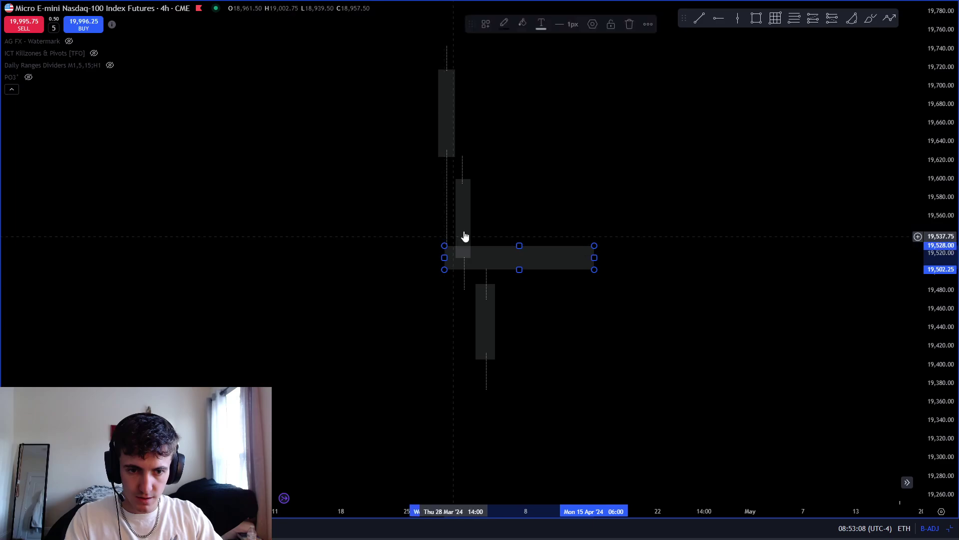
{"action": "left_click", "coordinate": [465, 236]}
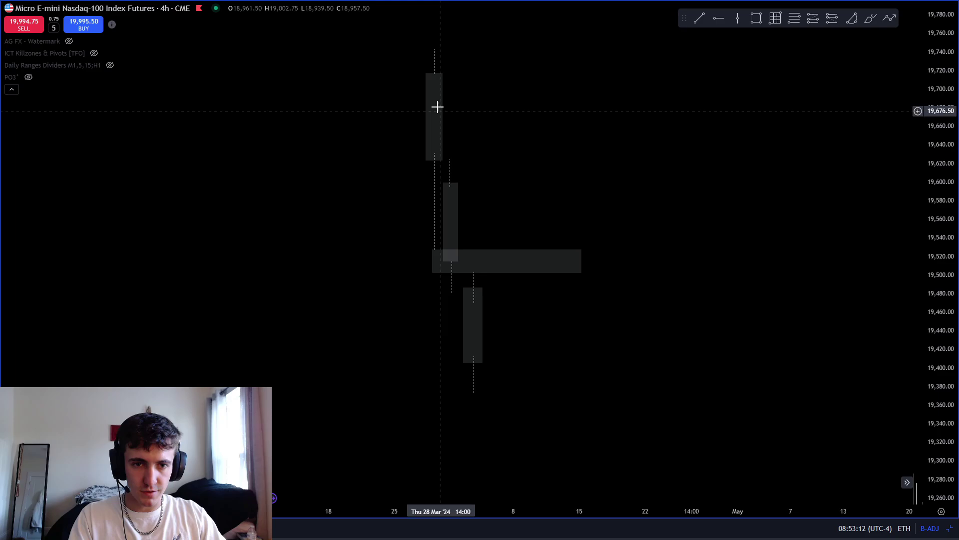
- Measure a couple of price ranges around the sketched candles
{"action": "left_click", "coordinate": [430, 99], "text": "shift"}
{"action": "left_click", "coordinate": [506, 367]}
{"action": "left_click", "coordinate": [422, 208], "text": "shift"}
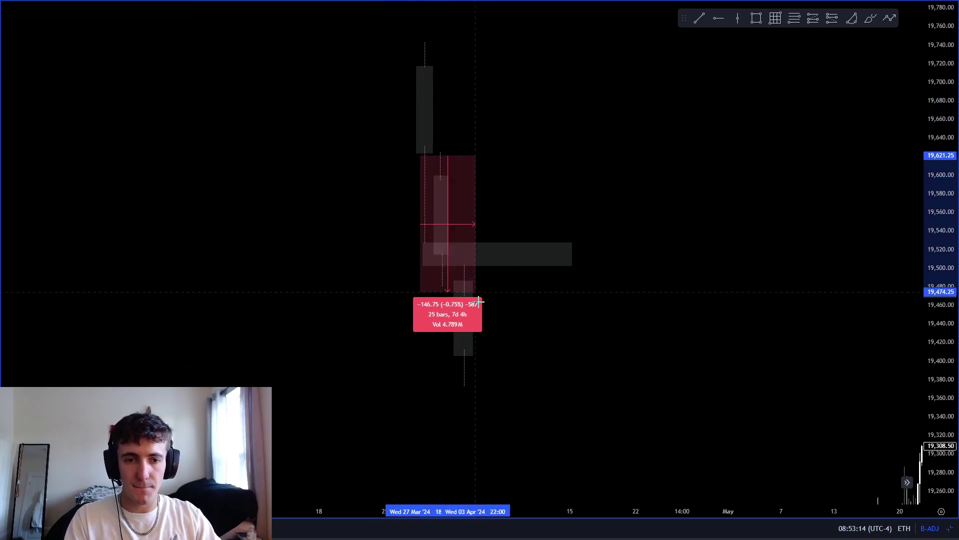
{"action": "left_click", "coordinate": [488, 332]}
- Shift the upper candle box and both wick lines right, and delete the flat grey band
{"action": "left_click", "coordinate": [440, 273]}
{"action": "left_click_drag", "start_coordinate": [459, 248], "coordinate": [470, 262]}
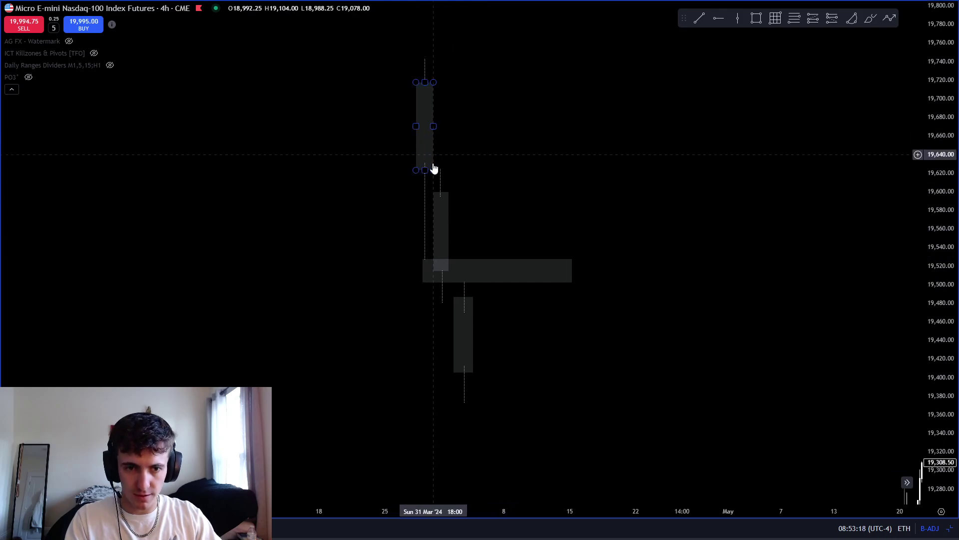
{"action": "mouse_move", "coordinate": [426, 260]}
{"action": "left_mouse_down"}
{"action": "mouse_move", "coordinate": [419, 145]}
{"action": "mouse_move", "coordinate": [473, 132]}
{"action": "left_mouse_up"}
{"action": "left_click_drag", "start_coordinate": [425, 75], "coordinate": [465, 76]}
{"action": "left_click_drag", "start_coordinate": [425, 185], "coordinate": [463, 197]}
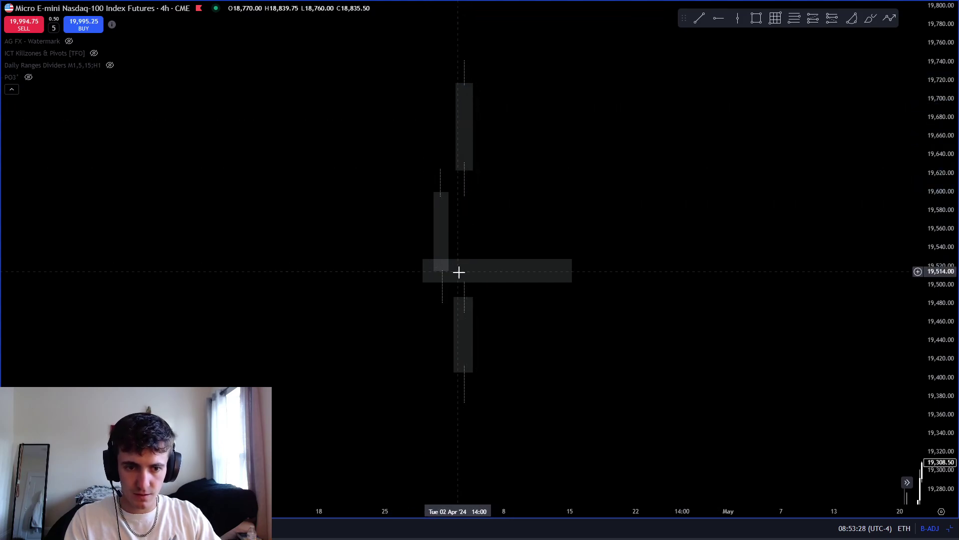
{"action": "left_click", "coordinate": [629, 26]}
- Move the lower candle box left and bring a wick line over it
{"action": "left_click", "coordinate": [452, 311]}
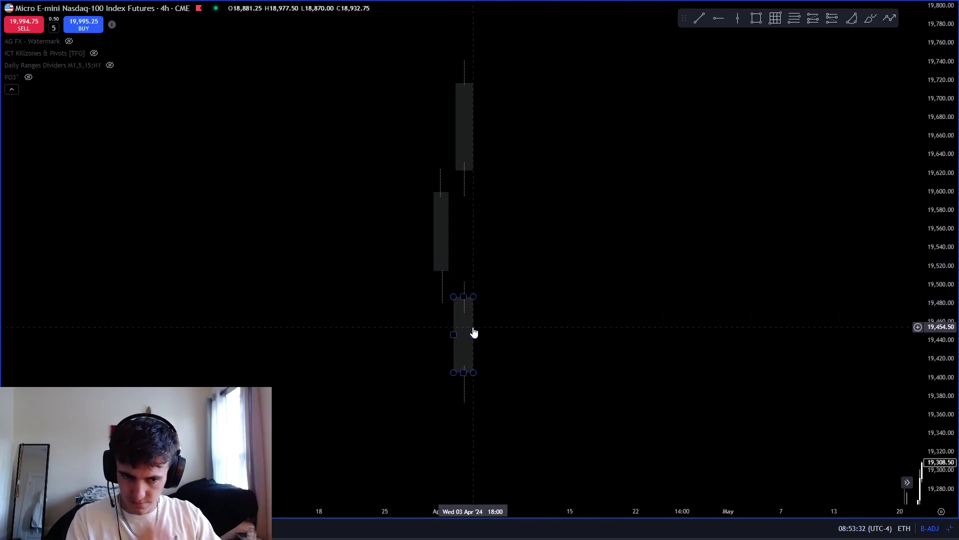
{"action": "left_click_drag", "start_coordinate": [474, 332], "coordinate": [440, 337]}
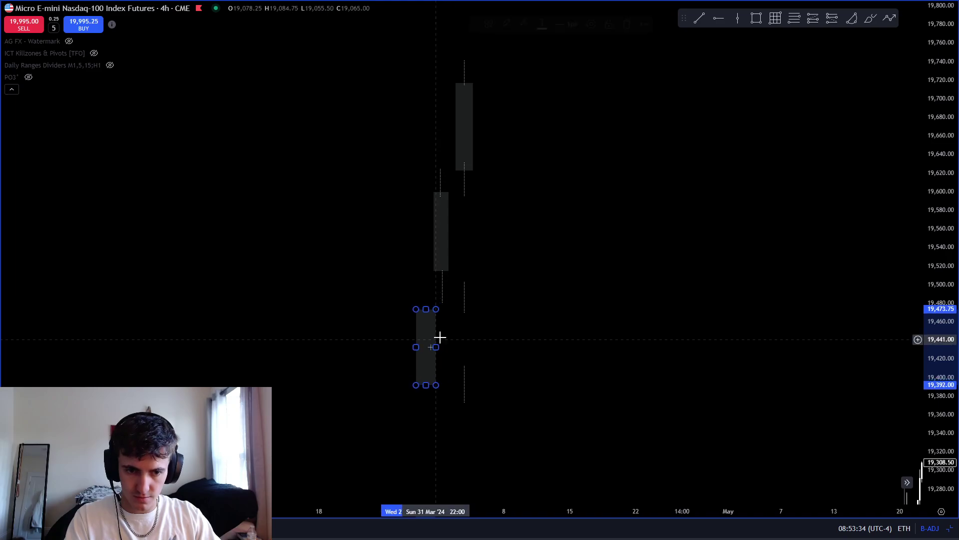
{"action": "left_click_drag", "start_coordinate": [465, 305], "coordinate": [423, 303]}
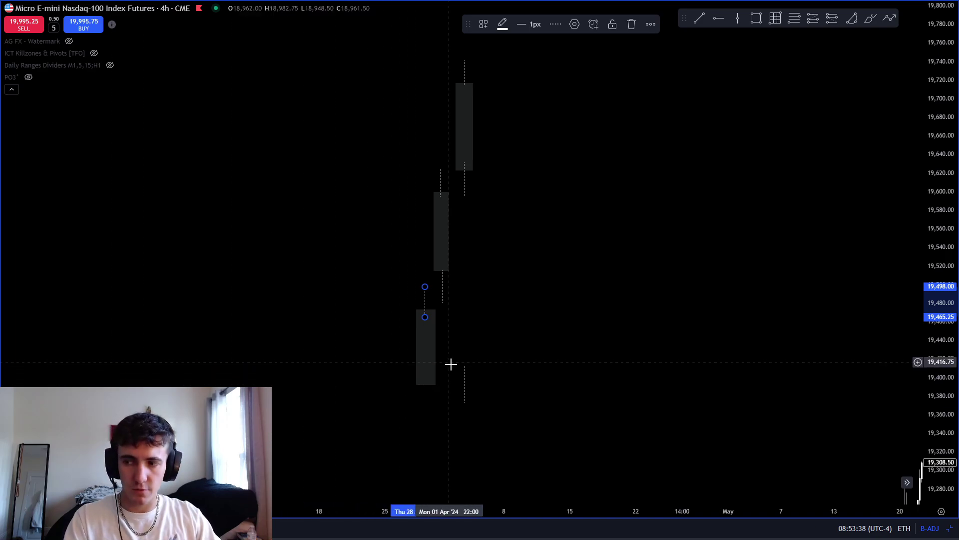
{"action": "left_click_drag", "start_coordinate": [466, 389], "coordinate": [434, 396]}
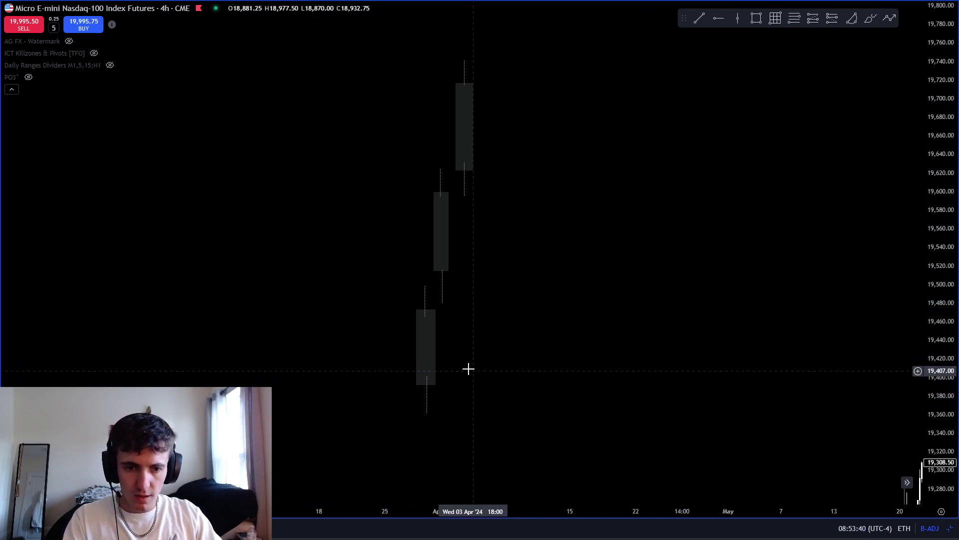
- Align the wick over the lower candle and trim it to end at the body top
{"action": "left_click", "coordinate": [426, 309]}
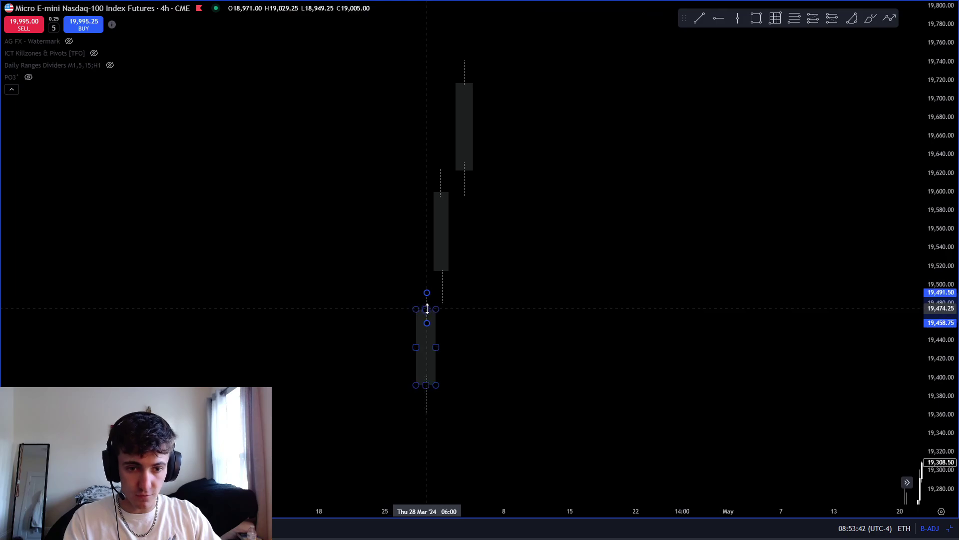
{"action": "mouse_move", "coordinate": [425, 307]}
{"action": "left_mouse_down"}
{"action": "mouse_move", "coordinate": [431, 314]}
{"action": "mouse_move", "coordinate": [426, 307]}
{"action": "left_mouse_up"}
{"action": "left_click", "coordinate": [449, 318]}
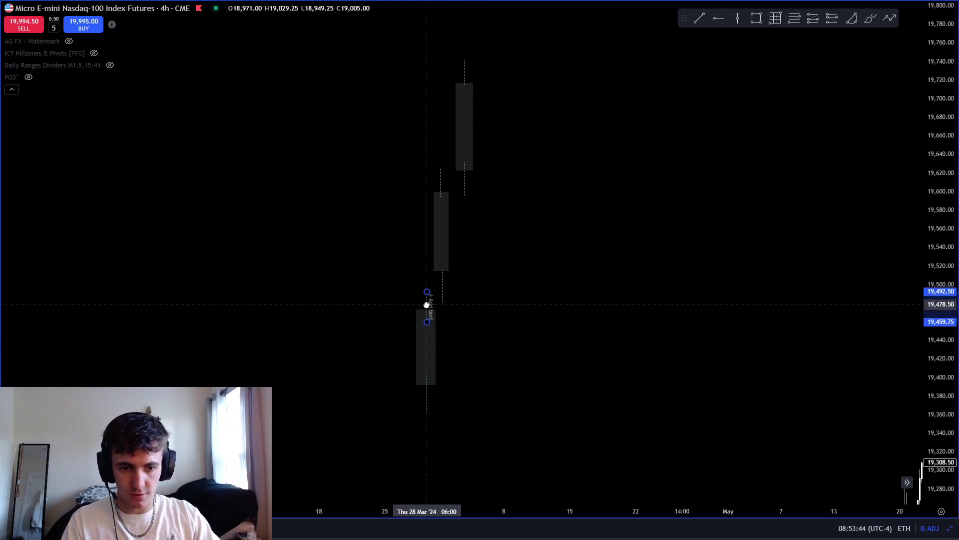
{"action": "left_click", "coordinate": [426, 385]}
{"action": "left_click", "coordinate": [514, 362]}
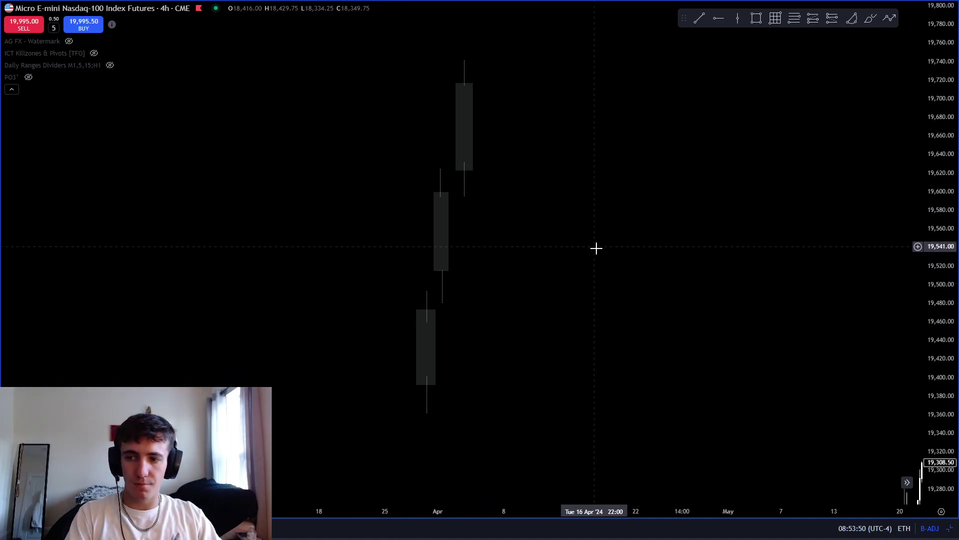
{"action": "left_click", "coordinate": [757, 20]}
- Draw a wide grey zone from late March to late April, then thin it to about 19,535–19,567
{"action": "left_click_drag", "start_coordinate": [412, 291], "coordinate": [650, 197]}
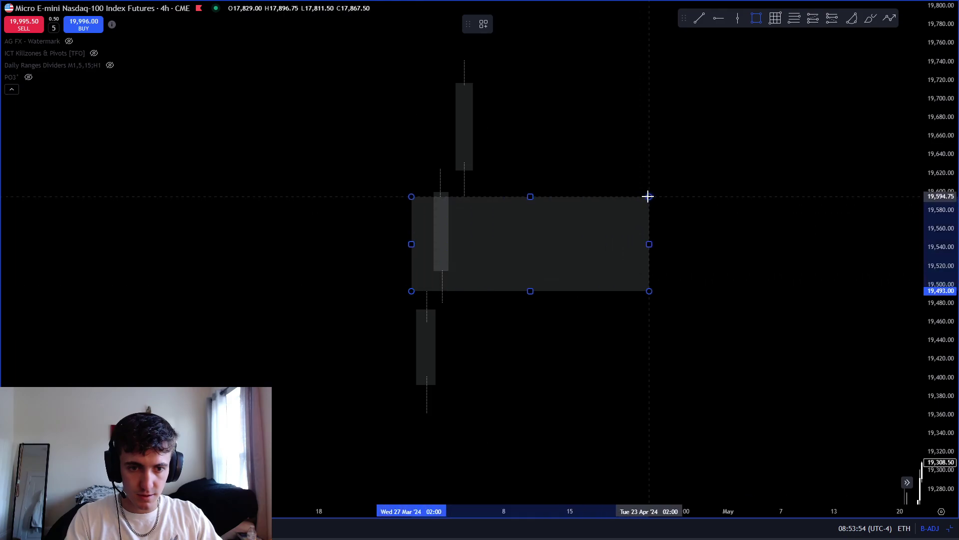
{"action": "left_click", "coordinate": [546, 336]}
{"action": "scroll", "coordinate": [527, 302], "scroll_direction": "left", "scroll_amount": 2}
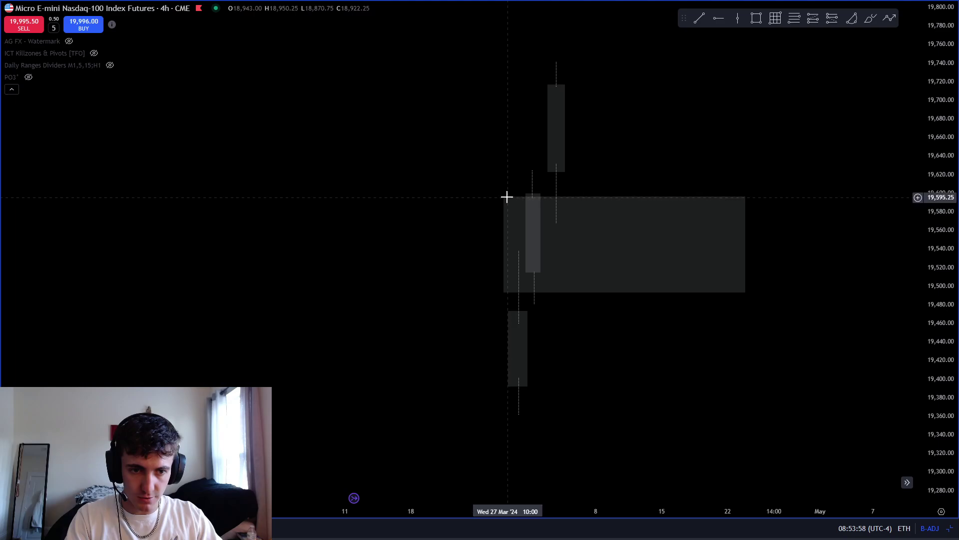
{"action": "left_click_drag", "start_coordinate": [507, 197], "coordinate": [544, 223]}
{"action": "left_click_drag", "start_coordinate": [543, 292], "coordinate": [520, 254]}
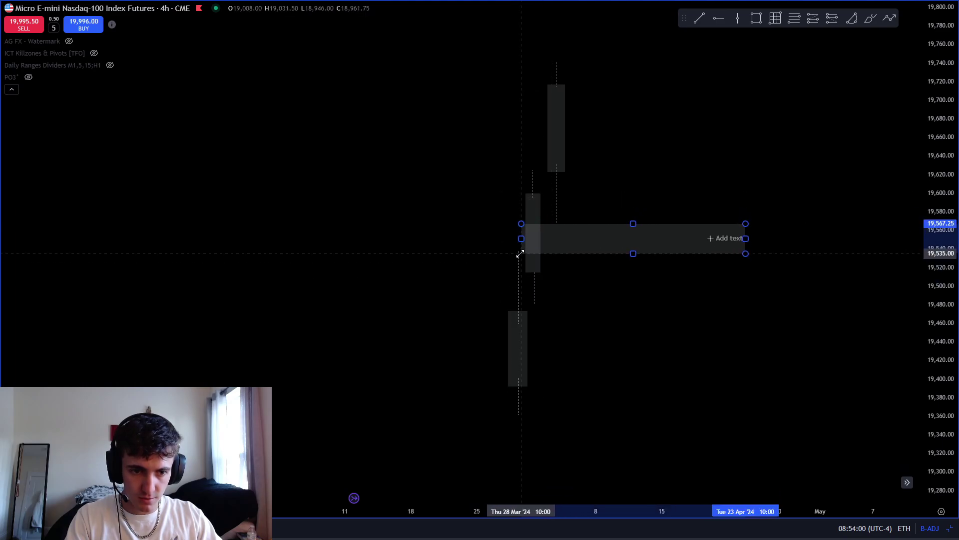
{"action": "left_click_drag", "start_coordinate": [615, 278], "coordinate": [576, 285]}
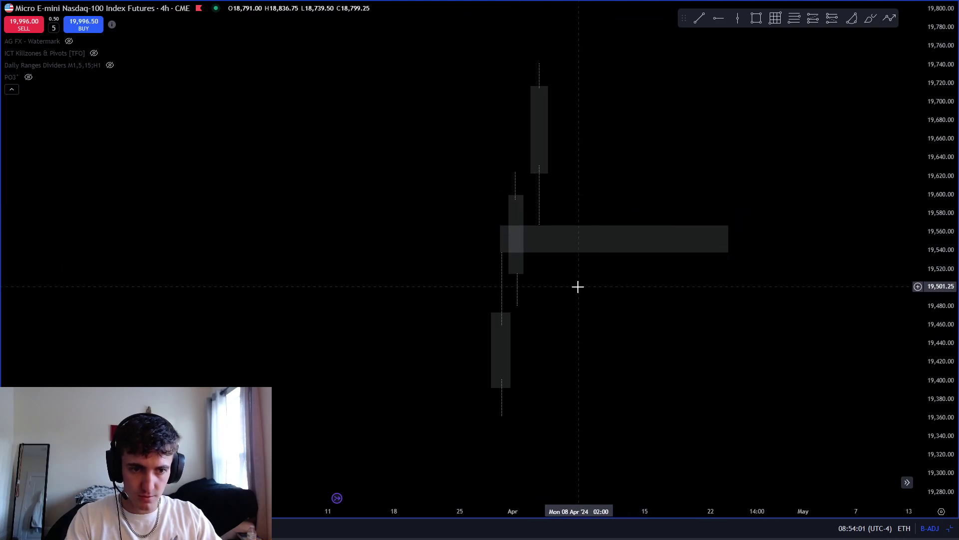
- Delete the grey band and the sketched candle boxes one by one
{"action": "left_click", "coordinate": [589, 252]}
{"action": "key", "text": "Delete"}
{"action": "left_click", "coordinate": [520, 273]}
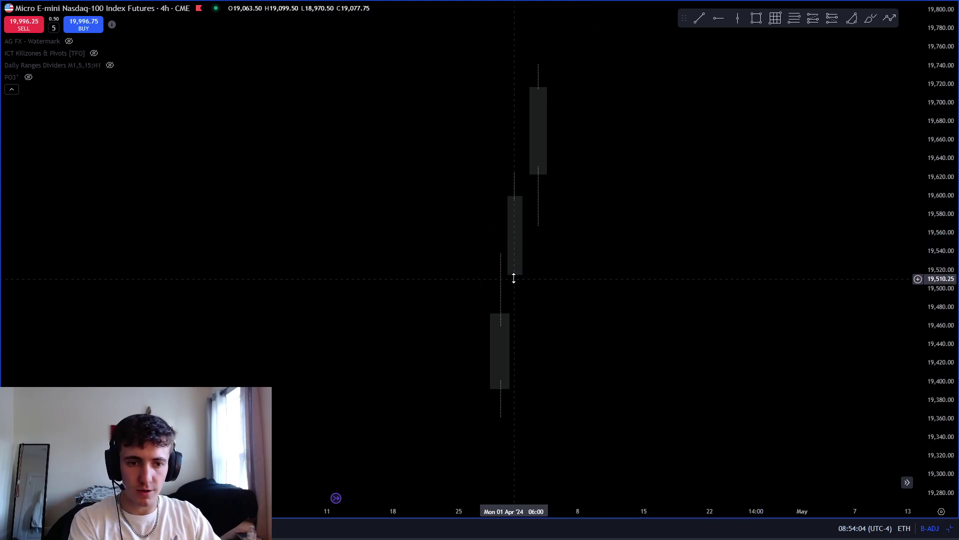
{"action": "key", "text": "Delete"}
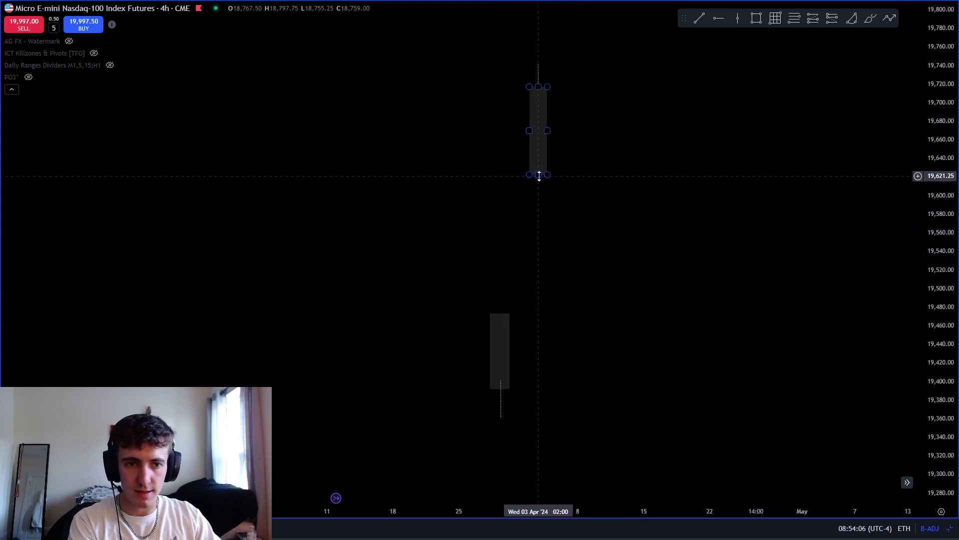
{"action": "left_click", "coordinate": [537, 171]}
{"action": "key", "text": "Delete"}
{"action": "left_click", "coordinate": [498, 396]}
- Delete the last candle box and bring the September 2024 rally candles into view
{"action": "key", "text": "Delete"}
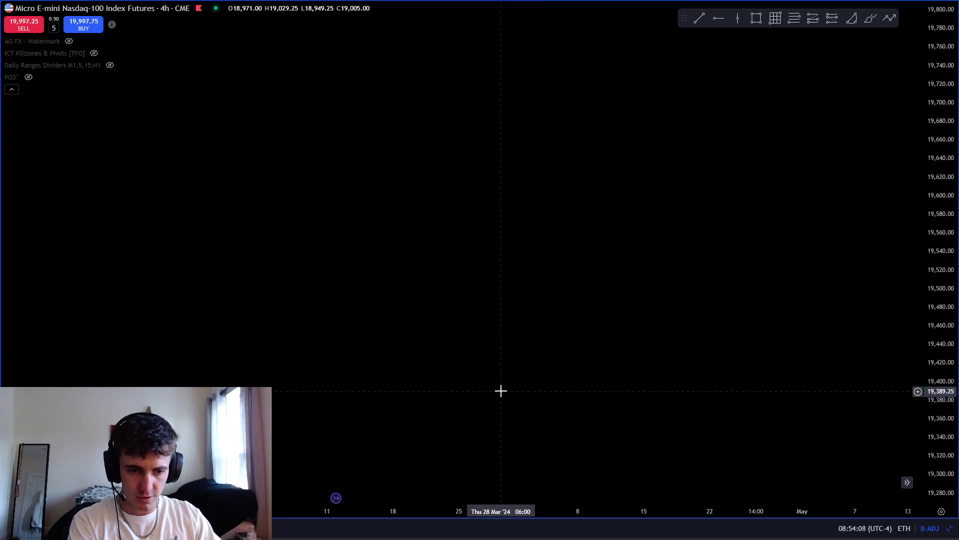
{"action": "scroll", "coordinate": [921, 347], "scroll_direction": "down", "scroll_amount": 3}
{"action": "left_click_drag", "start_coordinate": [770, 401], "coordinate": [493, 350]}
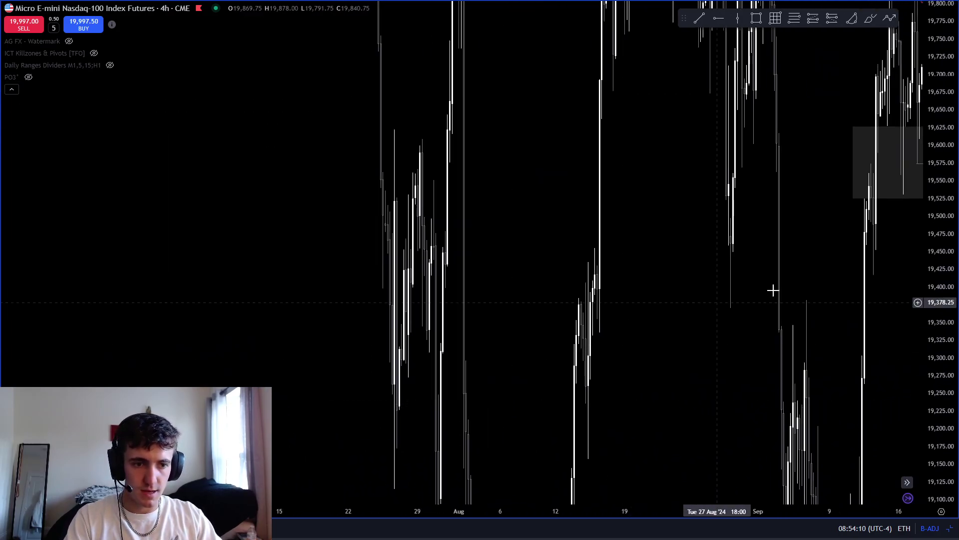
{"action": "left_click_drag", "start_coordinate": [774, 288], "coordinate": [681, 344]}
{"action": "scroll", "coordinate": [910, 338], "scroll_direction": "down", "scroll_amount": 2}
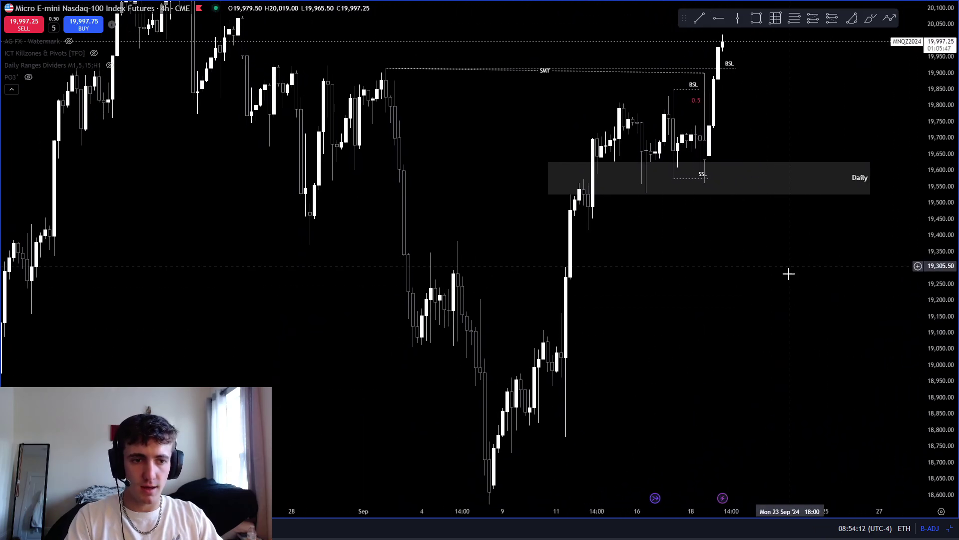
{"action": "left_click_drag", "start_coordinate": [848, 272], "coordinate": [718, 298]}
{"action": "scroll", "coordinate": [718, 298], "scroll_direction": "up", "scroll_amount": 3}
- Mark the 11 September rally candle with grey zones near 19,300–19,460 and 19,160–19,265
{"action": "left_click", "coordinate": [489, 289], "text": "shift"}
{"action": "left_click_drag", "start_coordinate": [500, 182], "coordinate": [512, 189]}
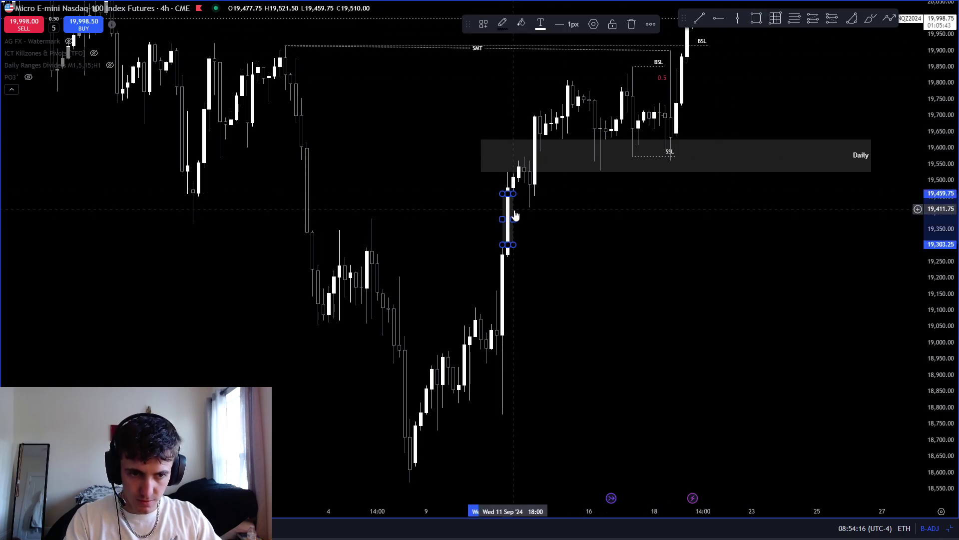
{"action": "left_click", "coordinate": [600, 194]}
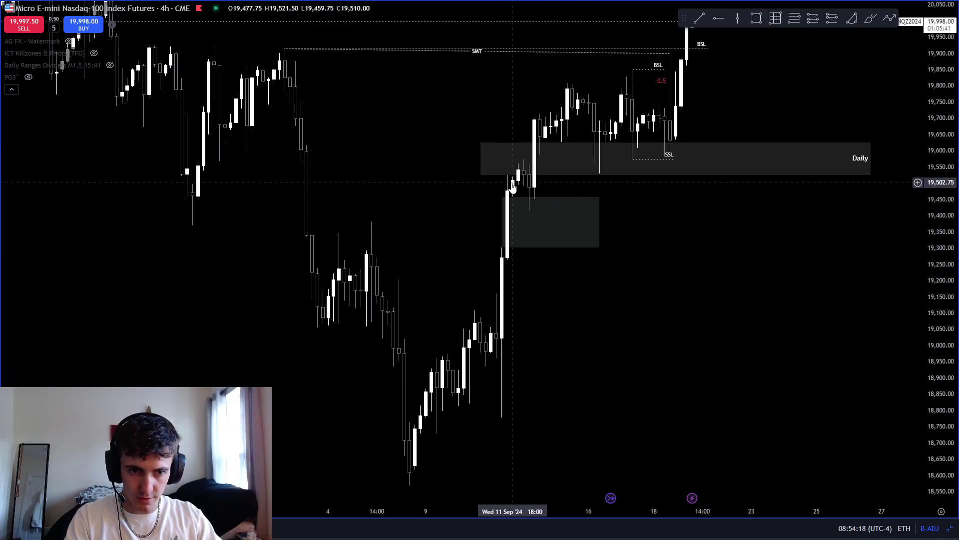
{"action": "left_click_drag", "start_coordinate": [514, 185], "coordinate": [540, 191]}
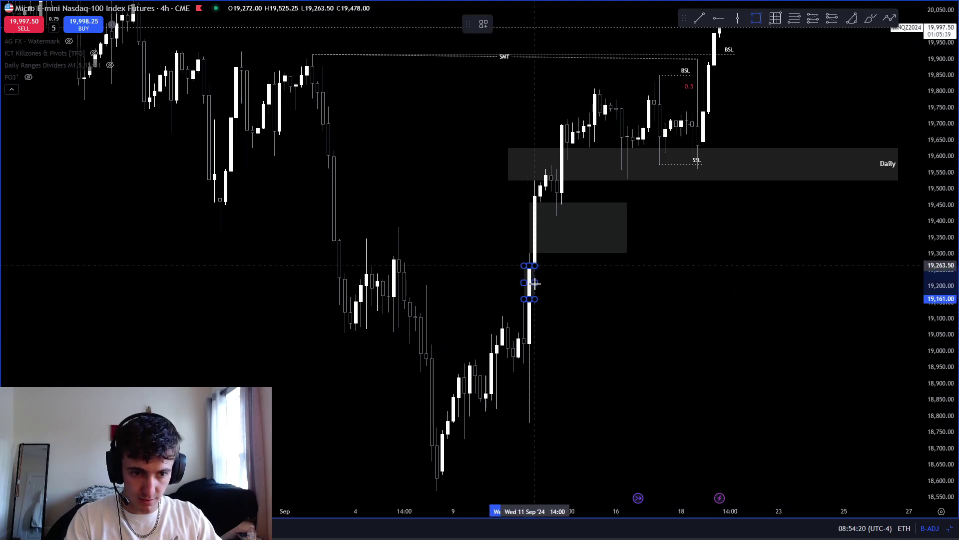
{"action": "left_click", "coordinate": [644, 286]}
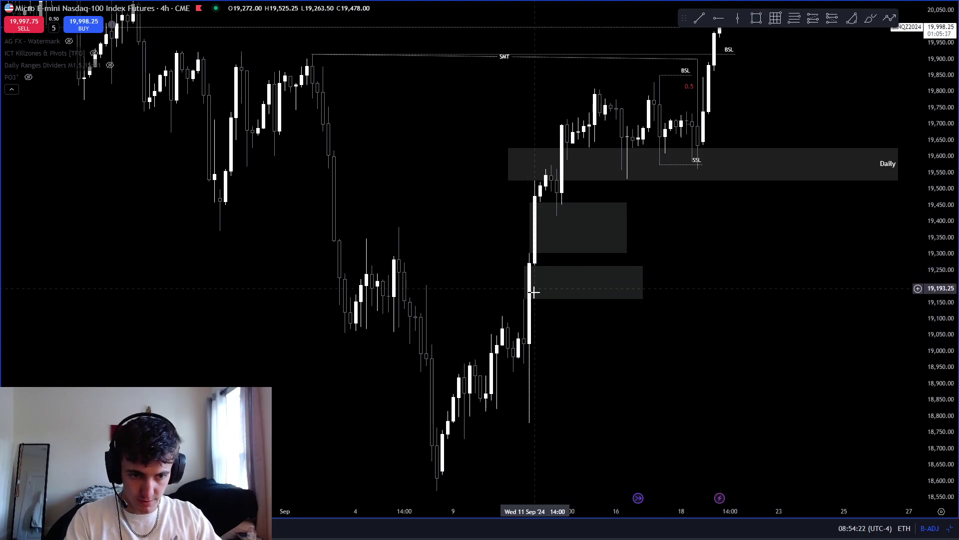
{"action": "scroll", "coordinate": [640, 321], "scroll_direction": "up", "scroll_amount": 3}
{"action": "scroll", "coordinate": [553, 274], "scroll_direction": "up", "scroll_amount": 3}
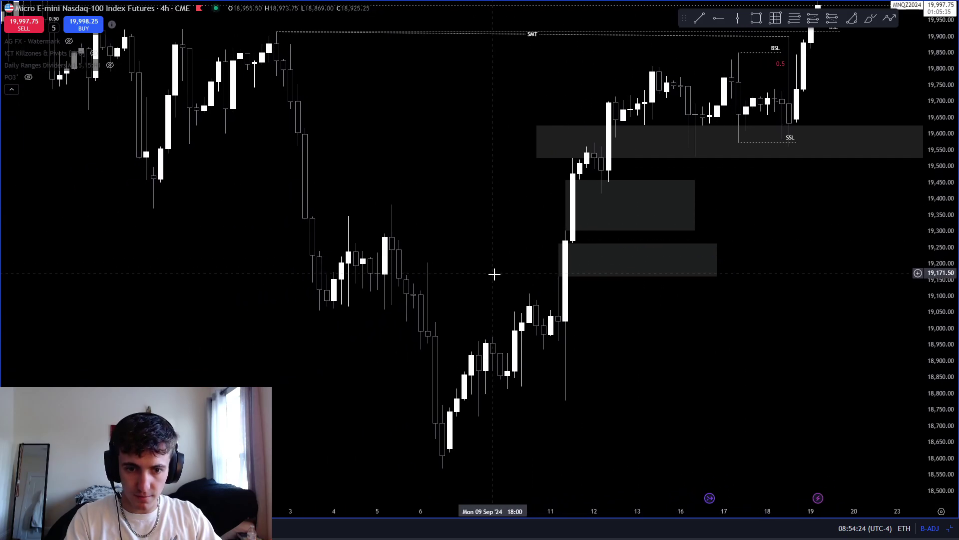
{"action": "scroll", "coordinate": [831, 360], "scroll_direction": "left", "scroll_amount": 5}
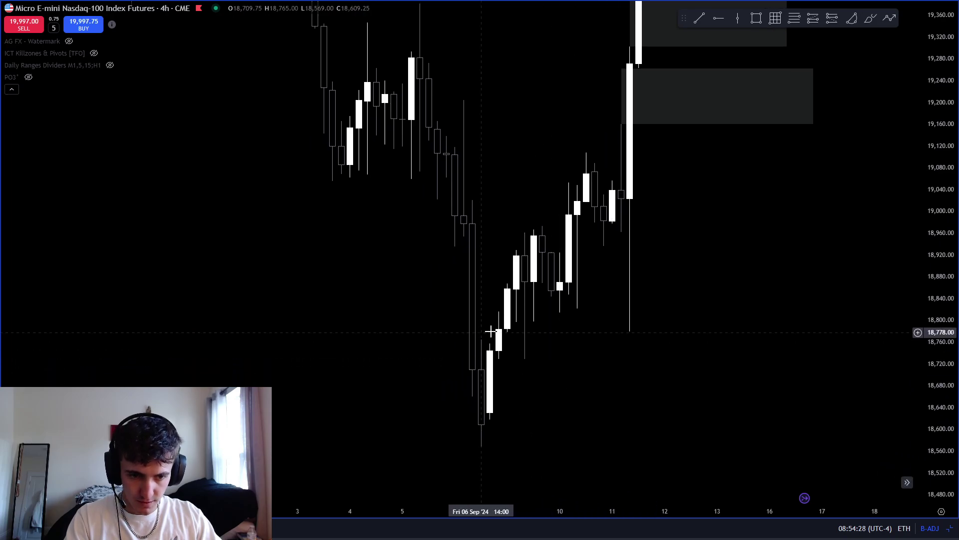
- Pan down to the early September lows, draw a small box near 19,040, then delete it
{"action": "scroll", "coordinate": [549, 374], "scroll_direction": "right", "scroll_amount": 1}
{"action": "left_click_drag", "start_coordinate": [487, 266], "coordinate": [493, 289]}
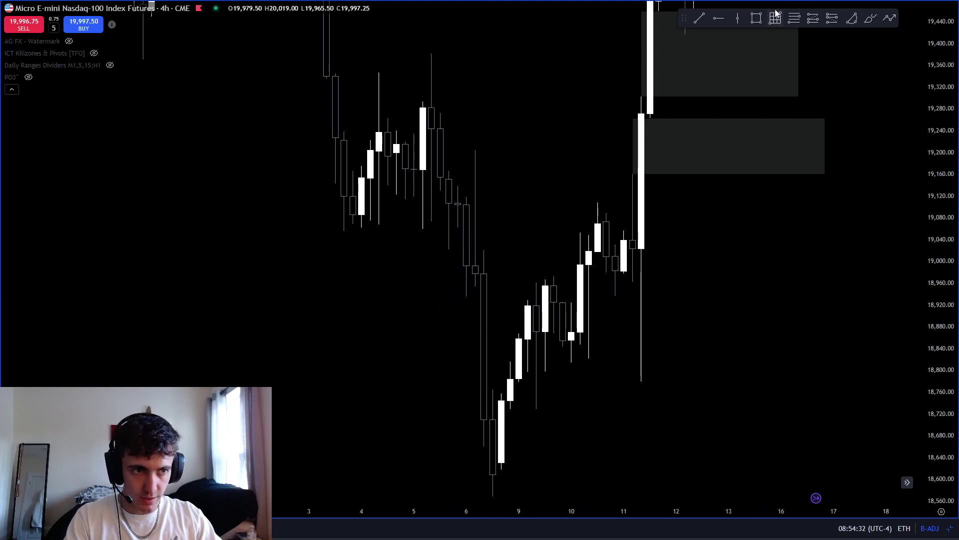
{"action": "left_click", "coordinate": [756, 18]}
{"action": "left_click", "coordinate": [493, 240]}
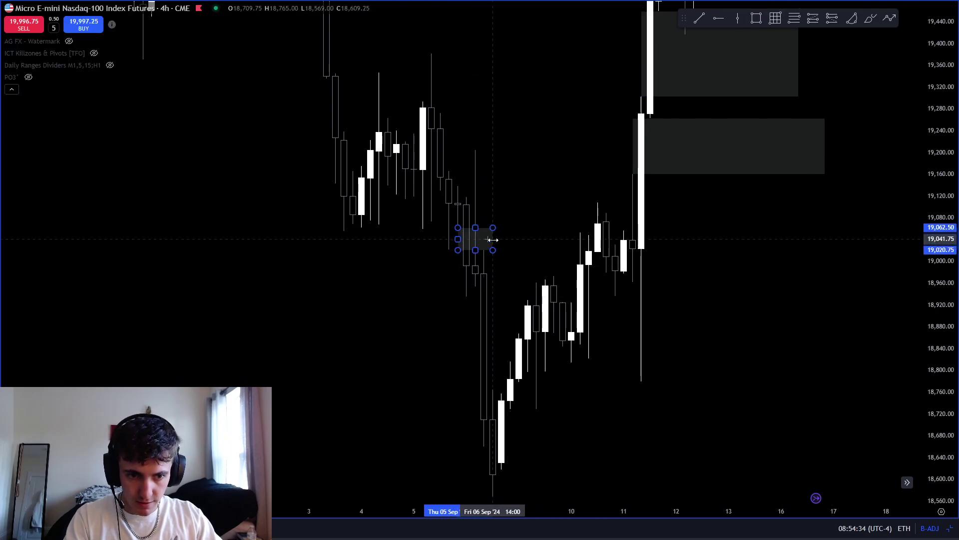
{"action": "left_click", "coordinate": [482, 298]}
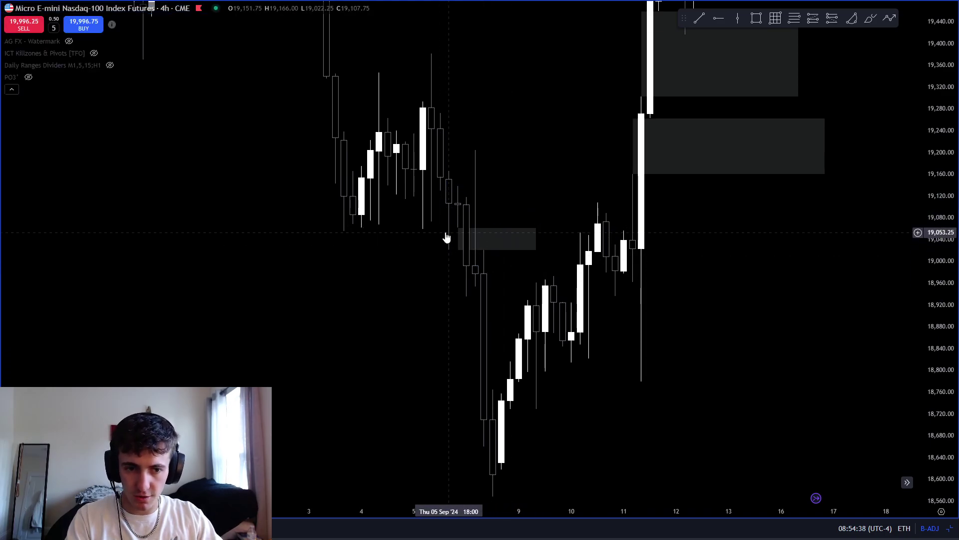
{"action": "left_click_drag", "start_coordinate": [448, 238], "coordinate": [538, 270]}
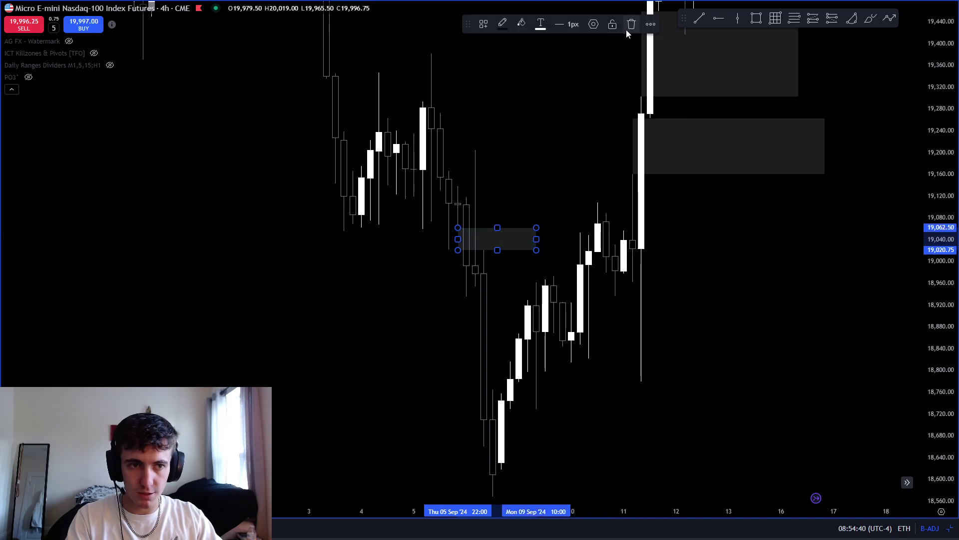
{"action": "key", "text": "Delete"}
- Draw a thin grey band near 18,765–18,780 from the 9 Sep candle to 11 September
{"action": "scroll", "coordinate": [745, 350], "scroll_direction": "down", "scroll_amount": 3}
{"action": "scroll", "coordinate": [752, 397], "scroll_direction": "right", "scroll_amount": 2}
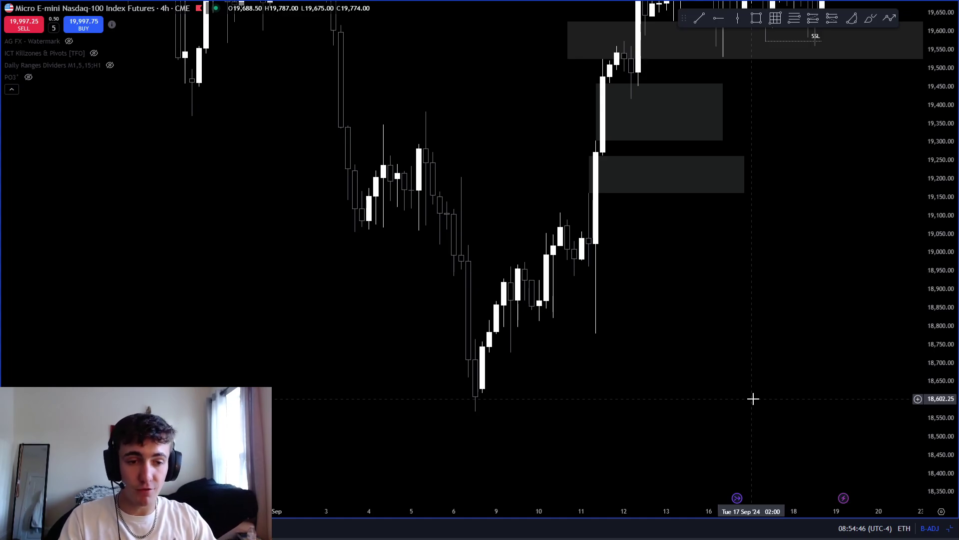
{"action": "scroll", "coordinate": [753, 398], "scroll_direction": "down", "scroll_amount": 3}
{"action": "scroll", "coordinate": [824, 417], "scroll_direction": "up", "scroll_amount": 5}
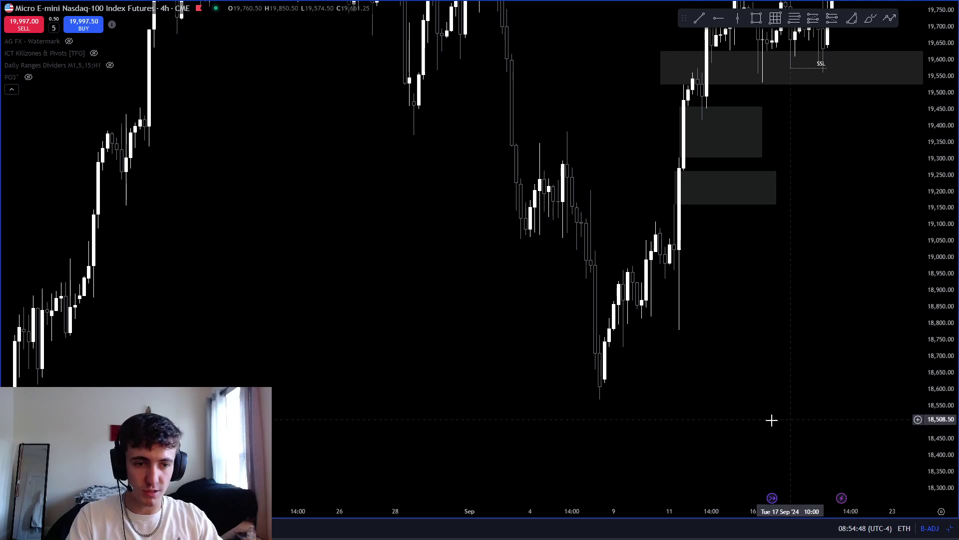
{"action": "scroll", "coordinate": [725, 384], "scroll_direction": "left", "scroll_amount": 5}
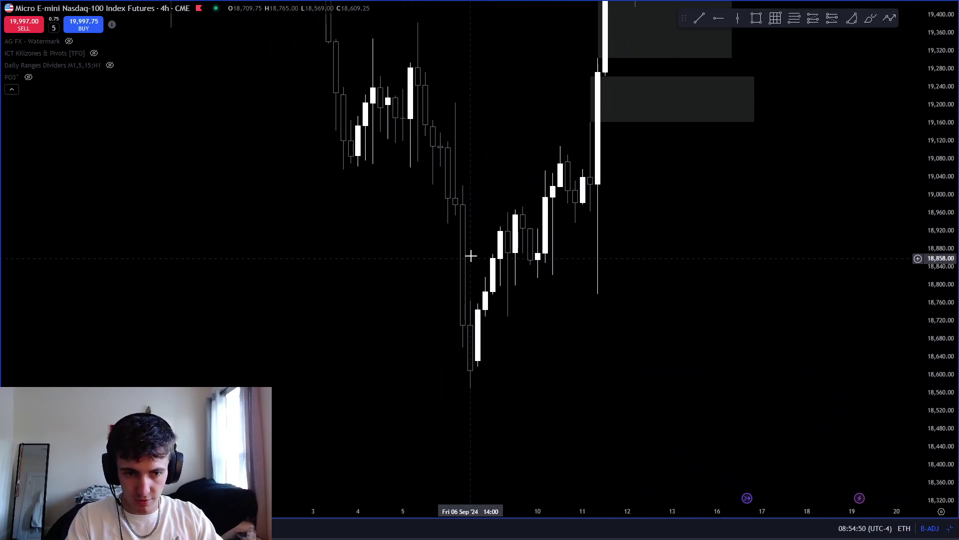
{"action": "left_click", "coordinate": [757, 18]}
{"action": "left_click", "coordinate": [492, 300]}
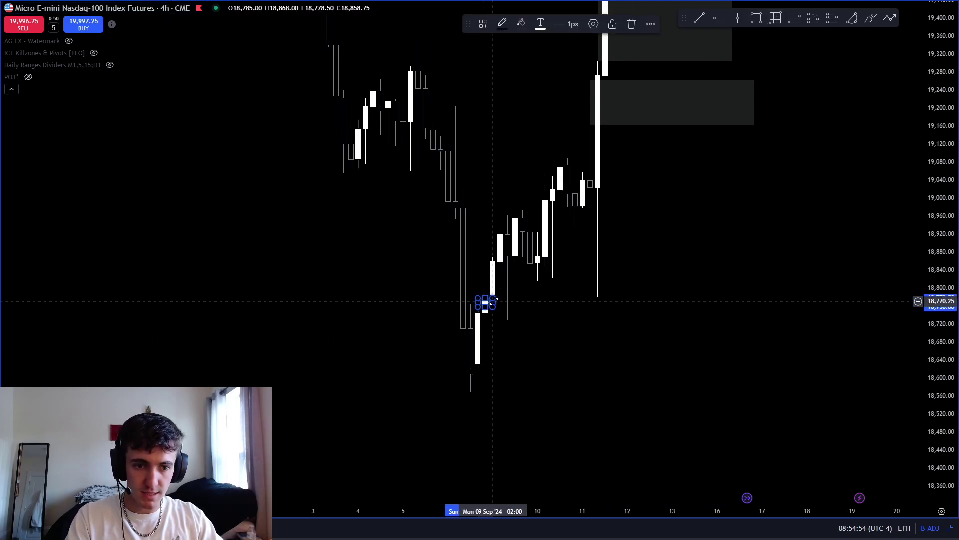
{"action": "left_click_drag", "start_coordinate": [496, 302], "coordinate": [625, 303]}
{"action": "scroll", "coordinate": [618, 370], "scroll_direction": "up", "scroll_amount": 3}
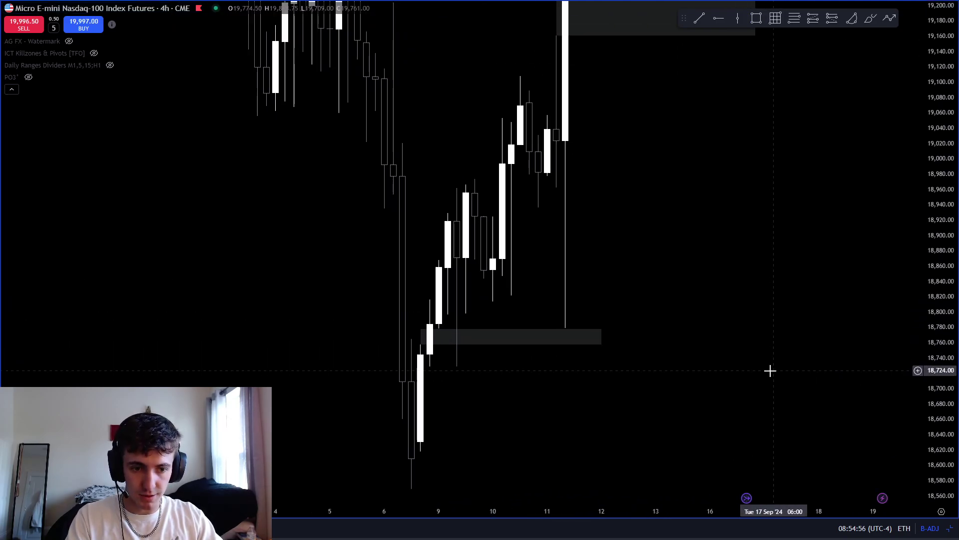
{"action": "left_click_drag", "start_coordinate": [542, 368], "coordinate": [632, 370]}
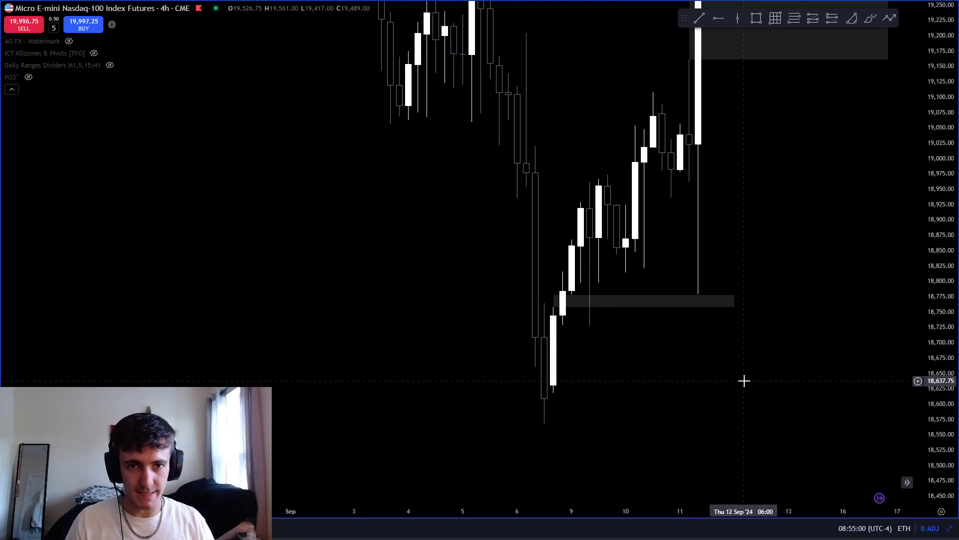
{"action": "scroll", "coordinate": [744, 381], "scroll_direction": "up", "scroll_amount": 3}
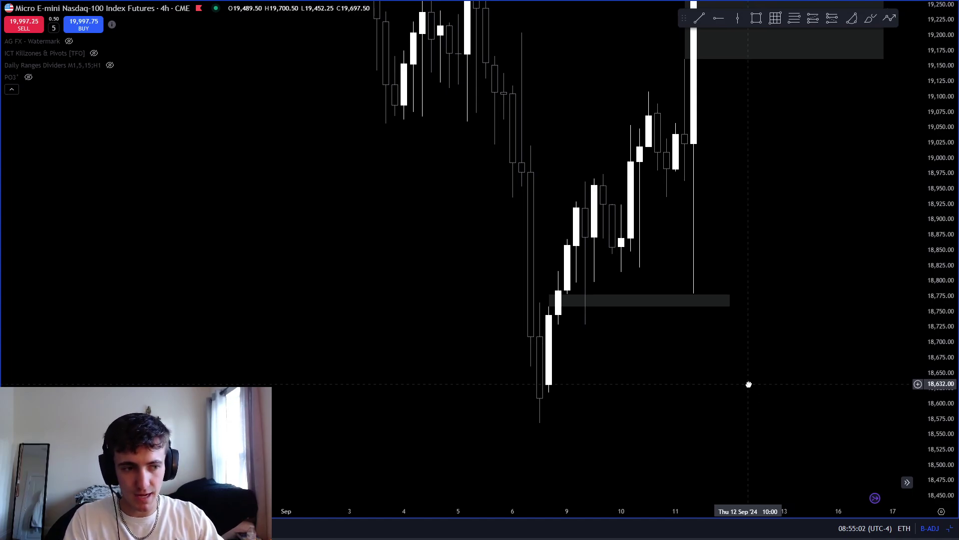
{"action": "scroll", "coordinate": [823, 386], "scroll_direction": "down", "scroll_amount": 2}
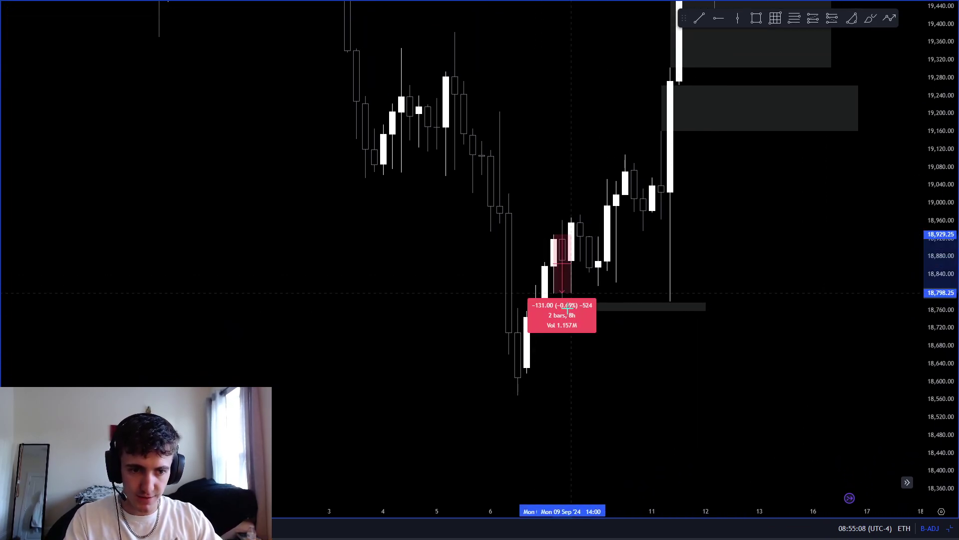
- Draw a level line from the 5 Sep high and apply the Buy Side Liquidity template
{"action": "left_click_drag", "start_coordinate": [938, 397], "coordinate": [921, 314]}
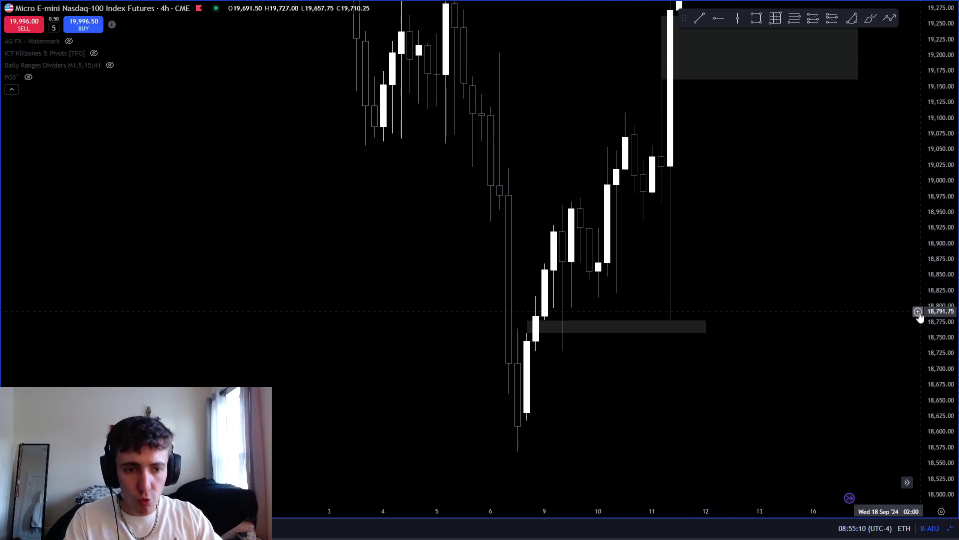
{"action": "scroll", "coordinate": [664, 373], "scroll_direction": "up", "scroll_amount": 2}
{"action": "left_click", "coordinate": [448, 316], "text": "shift"}
{"action": "scroll", "coordinate": [626, 94], "scroll_direction": "down", "scroll_amount": 5}
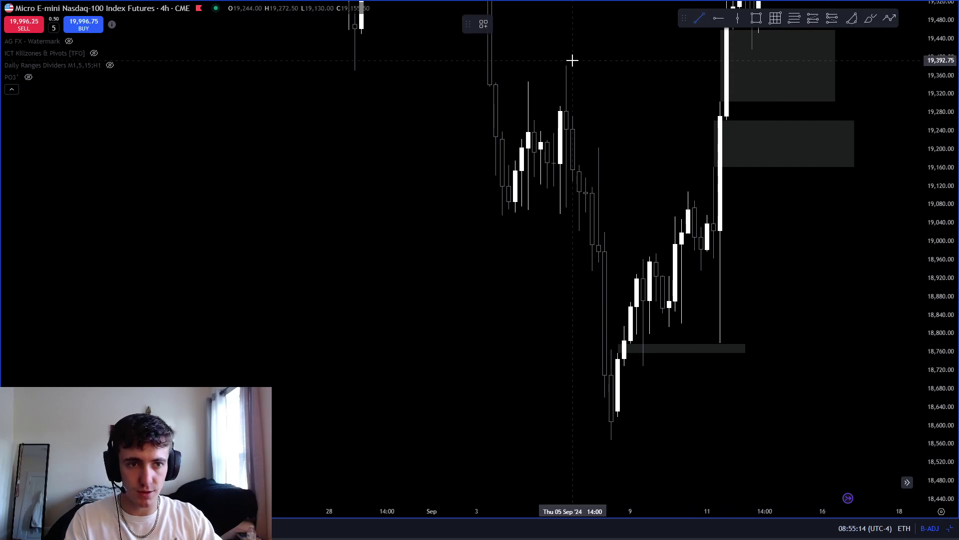
{"action": "left_click", "coordinate": [719, 66]}
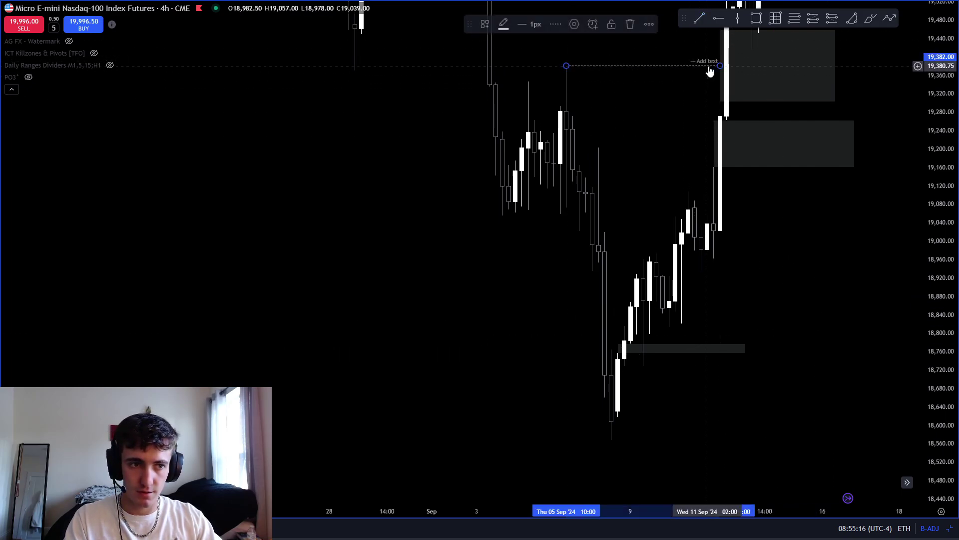
{"action": "right_click", "coordinate": [711, 67]}
{"action": "mouse_move", "coordinate": [742, 96]}
{"action": "left_click", "coordinate": [875, 191]}
{"action": "scroll", "coordinate": [662, 280], "scroll_direction": "down", "scroll_amount": 2}
{"action": "scroll", "coordinate": [750, 269], "scroll_direction": "up", "scroll_amount": 3}
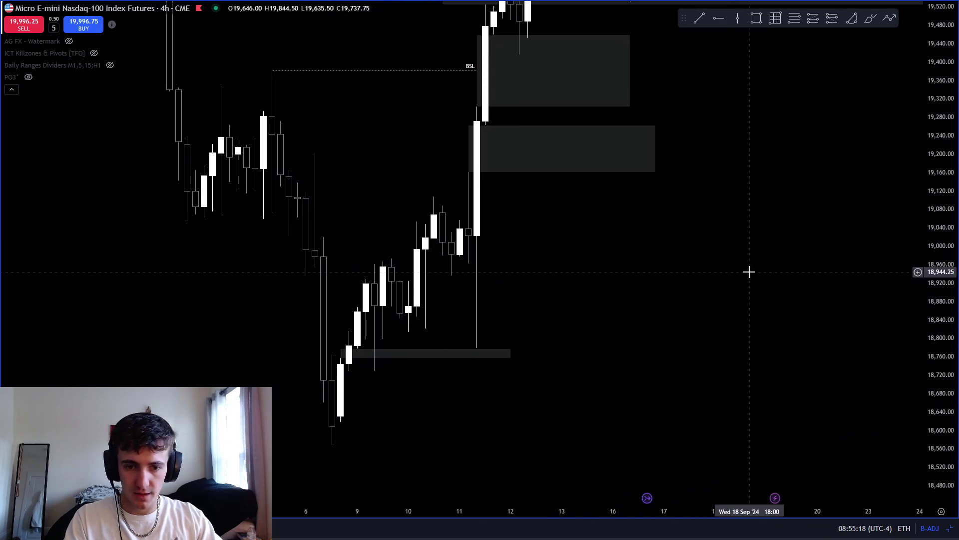
- Draw a line from the August low to the September low at 18,614.75 with the Sell Side Liquidity template
{"action": "left_click", "coordinate": [433, 412], "text": "shift"}
{"action": "left_click", "coordinate": [488, 253]}
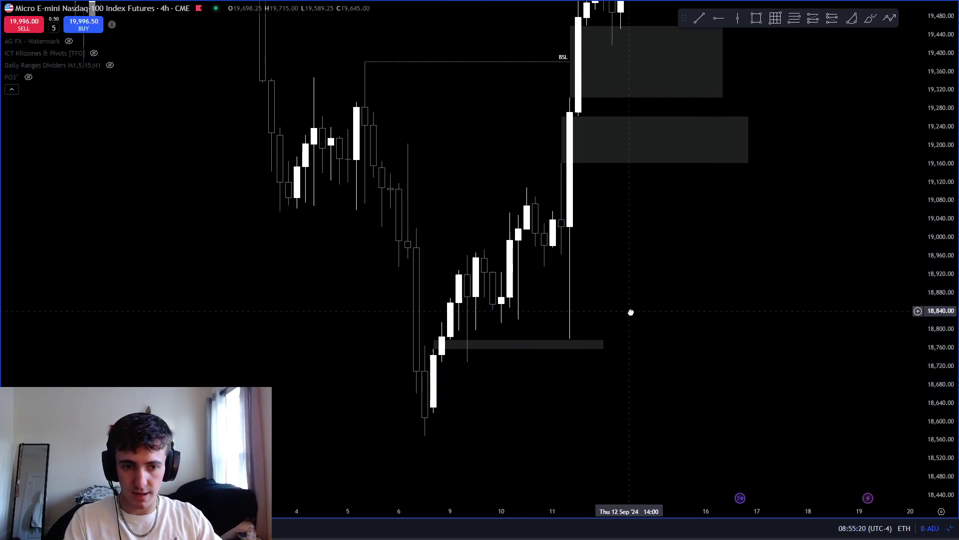
{"action": "scroll", "coordinate": [654, 383], "scroll_direction": "down", "scroll_amount": 5}
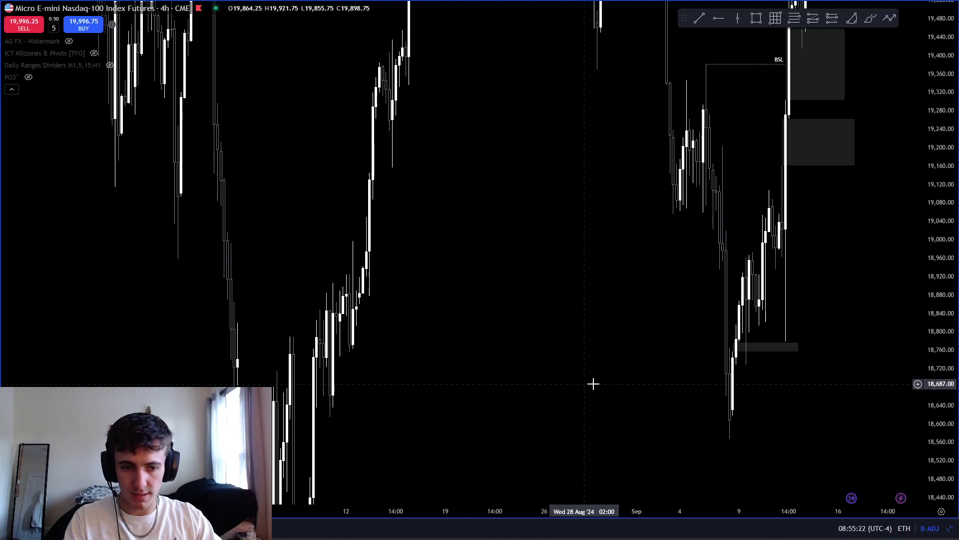
{"action": "left_click", "coordinate": [304, 325]}
{"action": "left_click", "coordinate": [685, 325]}
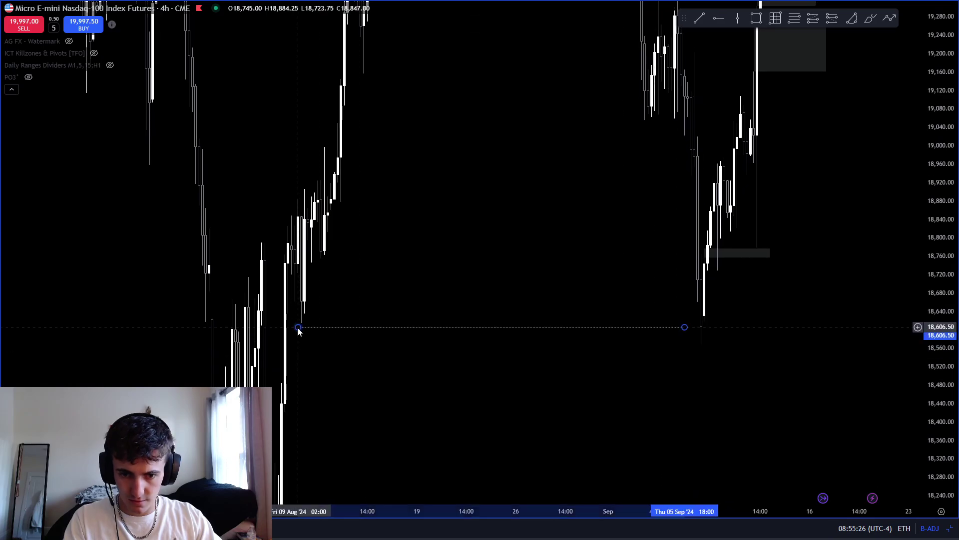
{"action": "left_click_drag", "start_coordinate": [299, 328], "coordinate": [302, 324]}
{"action": "left_click_drag", "start_coordinate": [684, 326], "coordinate": [694, 324]}
{"action": "right_click", "coordinate": [694, 325]}
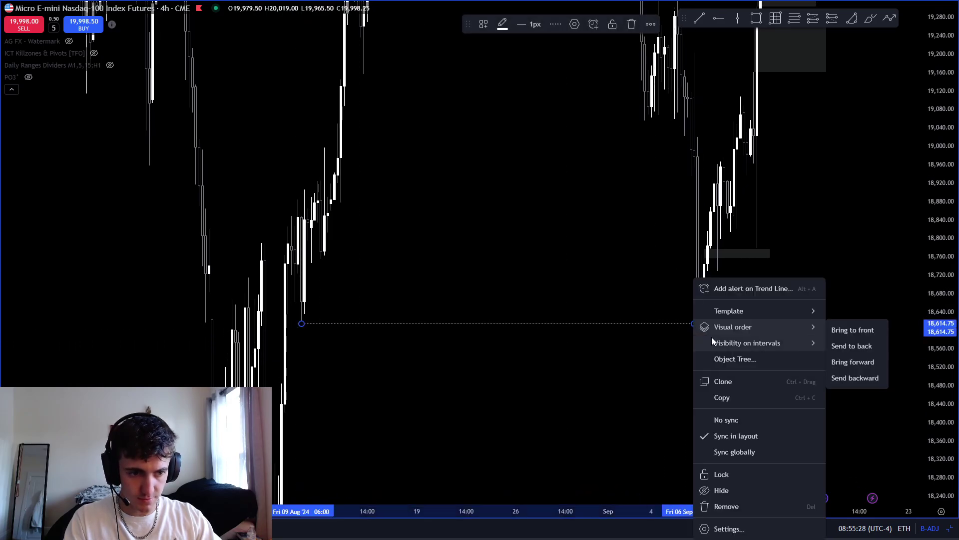
{"action": "left_click", "coordinate": [854, 496]}
{"action": "scroll", "coordinate": [778, 361], "scroll_direction": "right", "scroll_amount": 5}
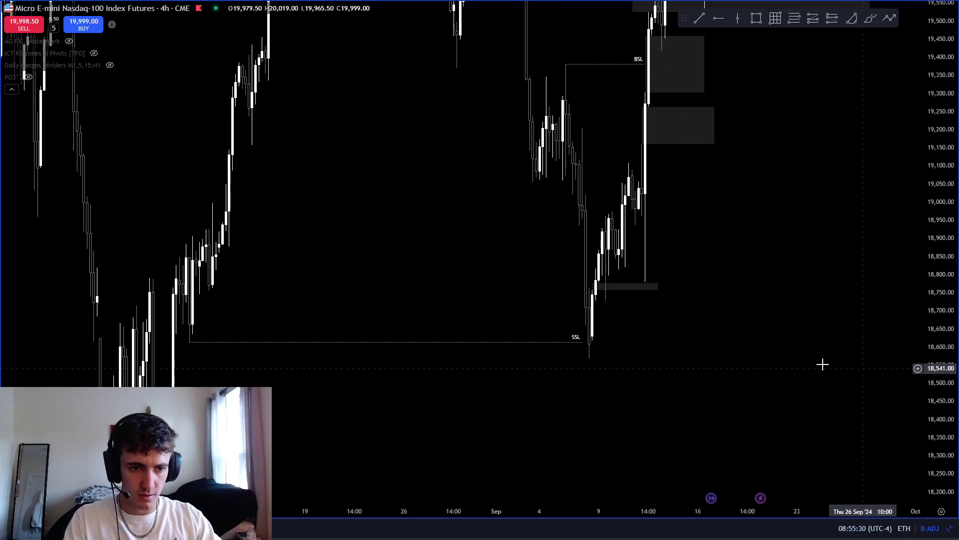
- Measure small price moves near the lows and below the gray zone
{"action": "left_click", "coordinate": [528, 388], "text": "shift"}
{"action": "scroll", "coordinate": [499, 369], "scroll_direction": "up", "scroll_amount": 3}
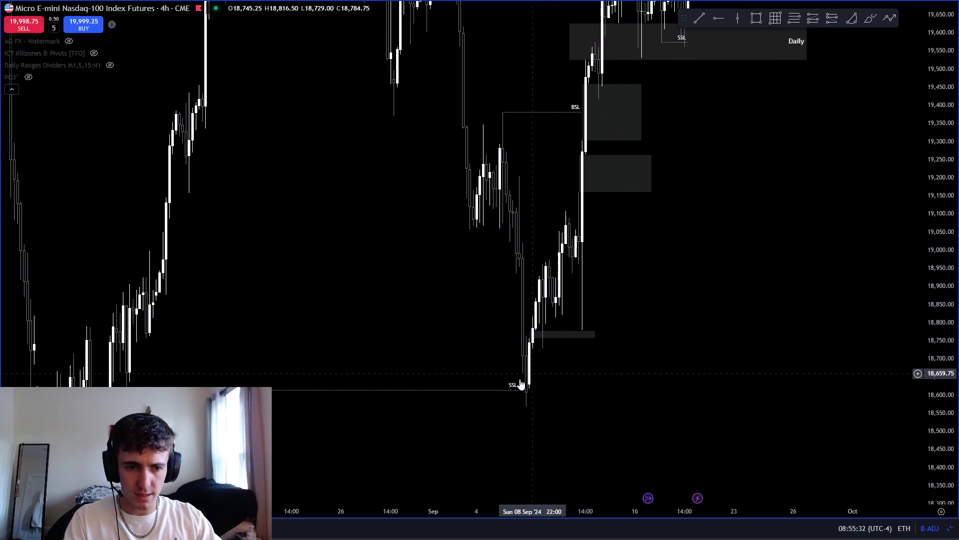
{"action": "left_click", "coordinate": [518, 361]}
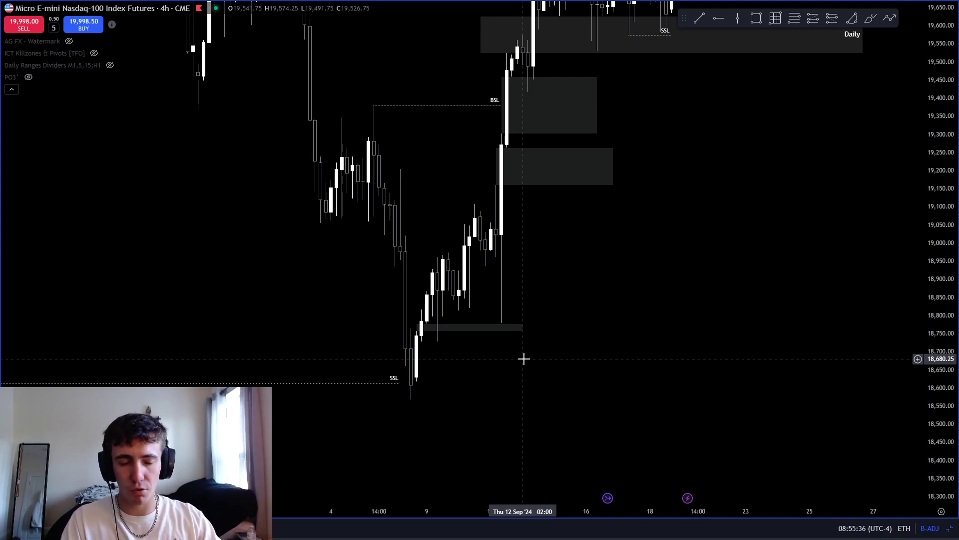
{"action": "scroll", "coordinate": [584, 361], "scroll_direction": "left", "scroll_amount": 3}
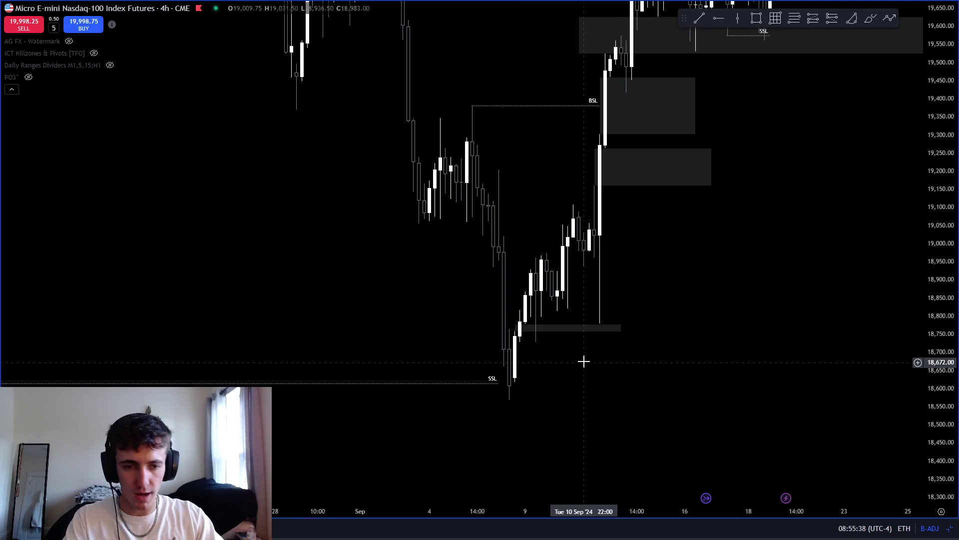
{"action": "left_click", "coordinate": [519, 358], "text": "shift"}
{"action": "left_click", "coordinate": [846, 368]}
{"action": "scroll", "coordinate": [724, 386], "scroll_direction": "up", "scroll_amount": 3}
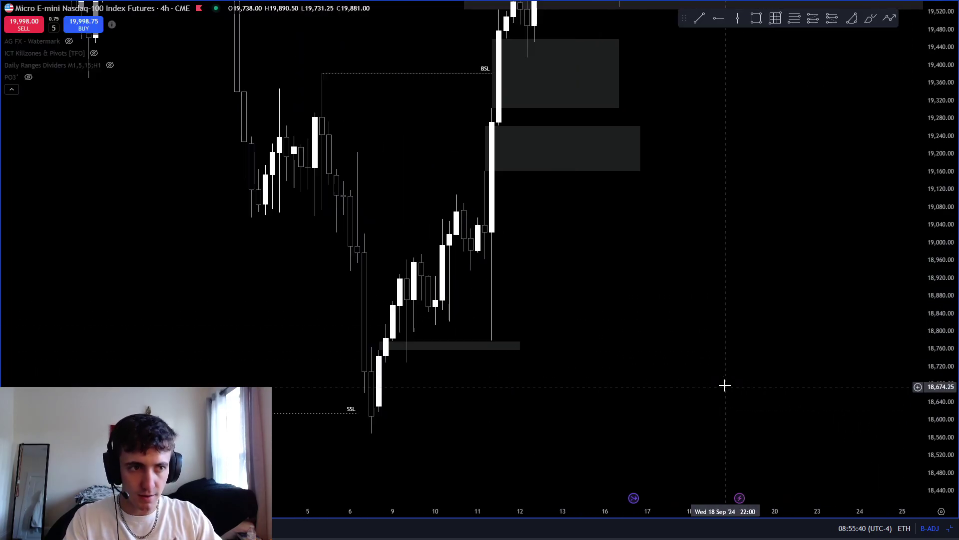
{"action": "scroll", "coordinate": [831, 88], "scroll_direction": "left", "scroll_amount": 3}
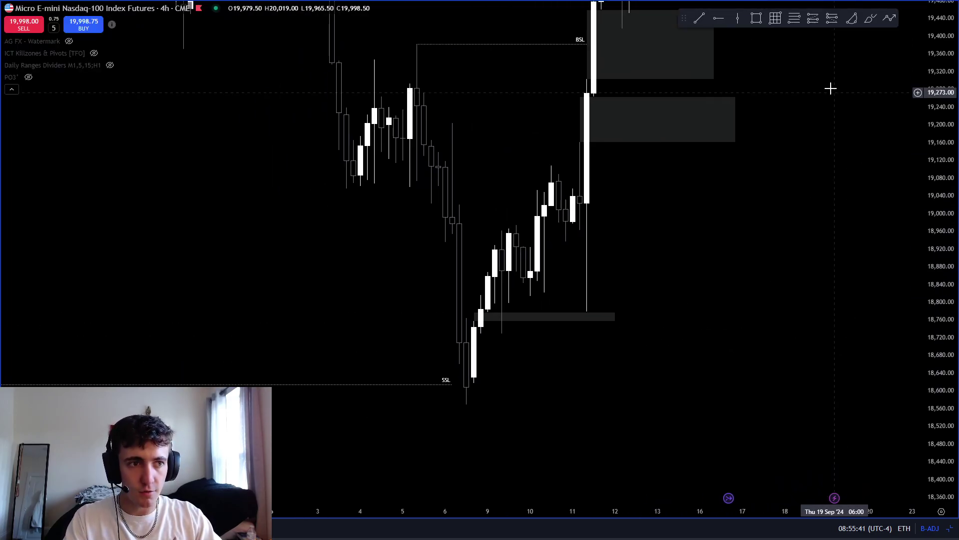
- Place a Long Position at the 9 Sep zone with entry near 18,790
{"action": "left_click", "coordinate": [493, 282]}
{"action": "left_click_drag", "start_coordinate": [485, 343], "coordinate": [517, 347]}
{"action": "left_click", "coordinate": [528, 300]}
{"action": "left_click_drag", "start_coordinate": [526, 284], "coordinate": [534, 314]}
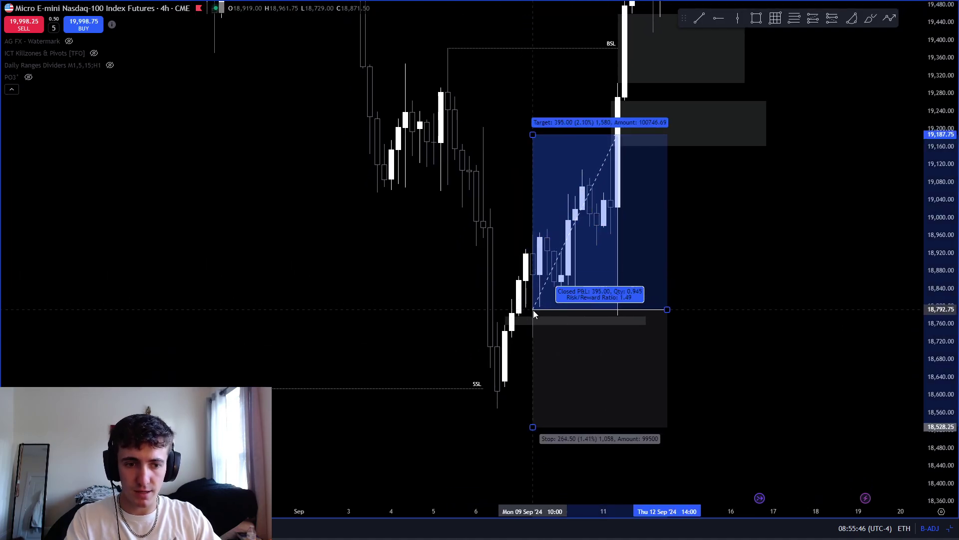
{"action": "left_click", "coordinate": [523, 349]}
{"action": "scroll", "coordinate": [602, 417], "scroll_direction": "down", "scroll_amount": 2}
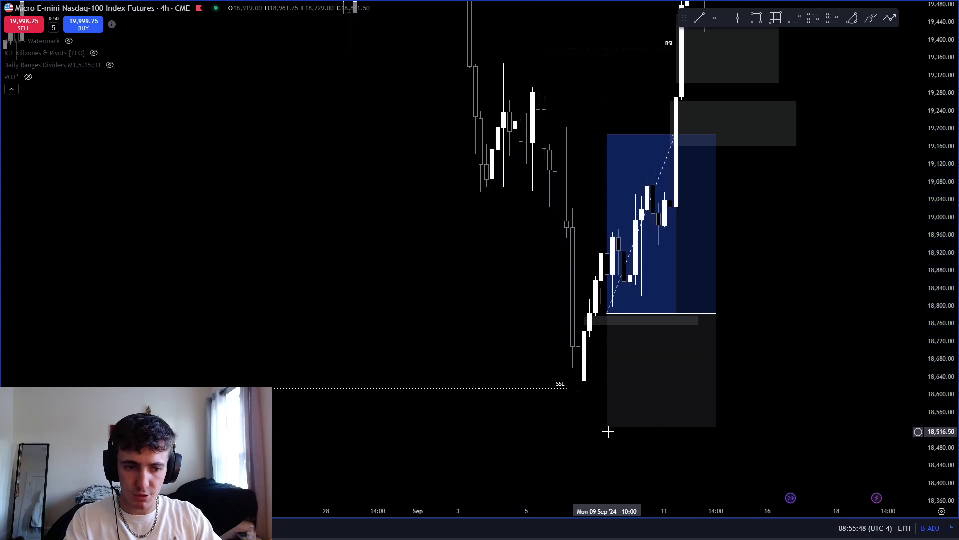
- Pull the stop up to about 18,672 and raise the target to the BSL line near 19,382
{"action": "left_click_drag", "start_coordinate": [608, 431], "coordinate": [608, 364]}
{"action": "left_click", "coordinate": [631, 337], "text": "shift"}
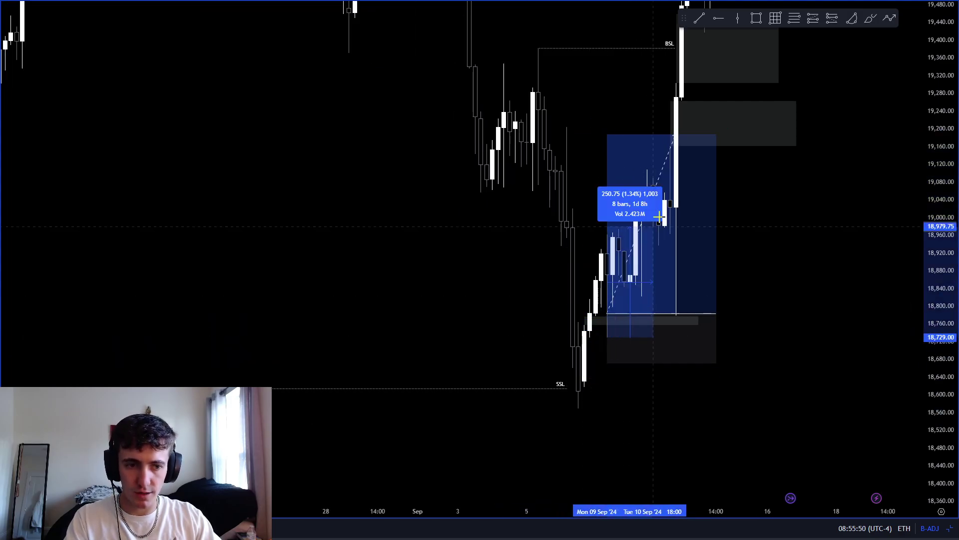
{"action": "left_click", "coordinate": [610, 150]}
{"action": "left_click_drag", "start_coordinate": [608, 134], "coordinate": [604, 57]}
{"action": "mouse_move", "coordinate": [602, 323]}
{"action": "left_mouse_down"}
{"action": "mouse_move", "coordinate": [599, 255]}
{"action": "mouse_move", "coordinate": [599, 343]}
{"action": "mouse_move", "coordinate": [602, 325]}
{"action": "left_mouse_up"}
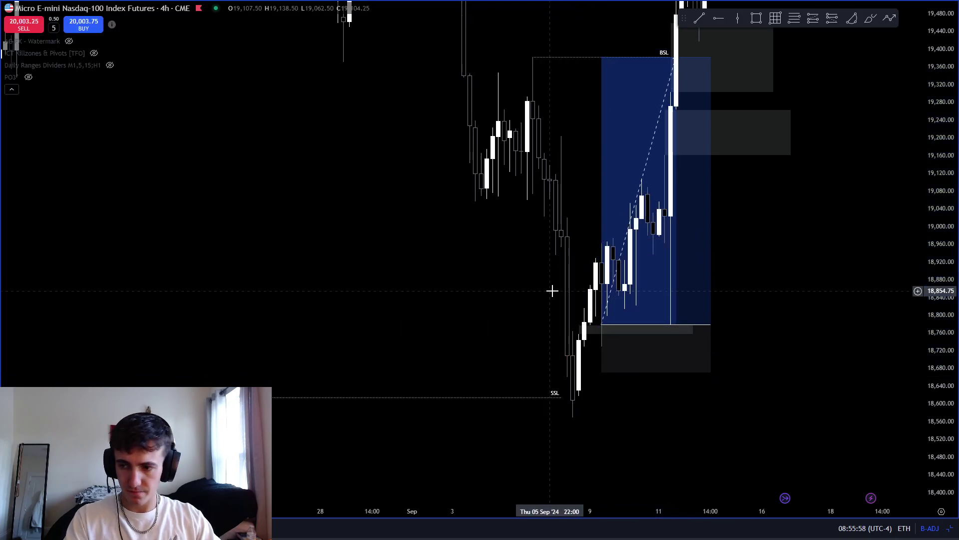
{"action": "scroll", "coordinate": [679, 336], "scroll_direction": "down", "scroll_amount": 5}
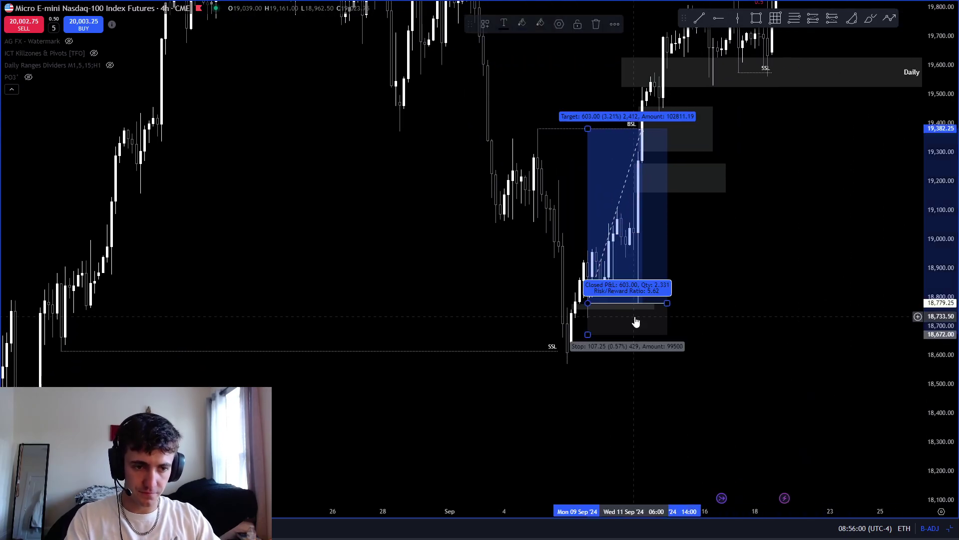
- Delete the long-position projection box
{"action": "key", "text": "Delete"}
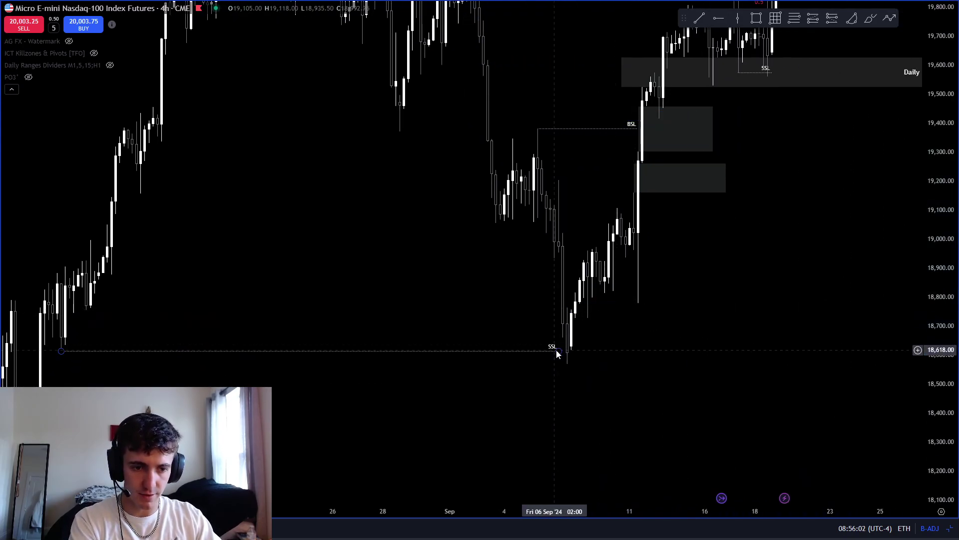
{"action": "scroll", "coordinate": [829, 330], "scroll_direction": "down", "scroll_amount": 5}
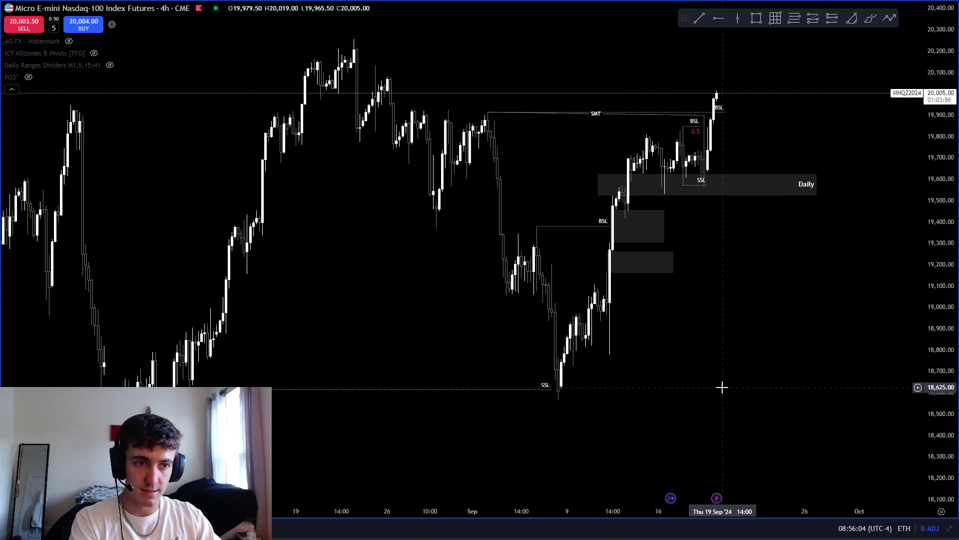
{"action": "left_click_drag", "start_coordinate": [722, 387], "coordinate": [674, 396]}
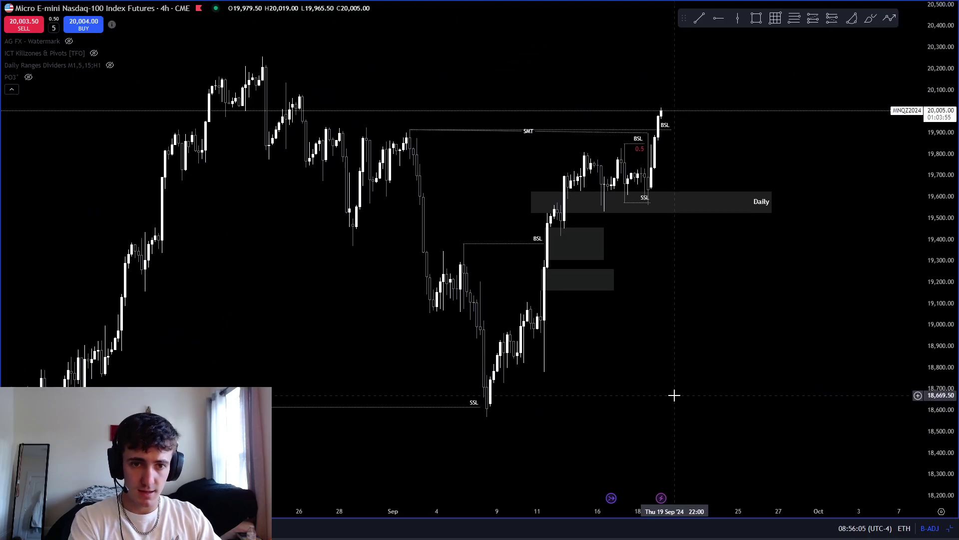
- Delete the extra BSL line near the recent September high
{"action": "left_click", "coordinate": [637, 149]}
{"action": "key", "text": "Delete"}
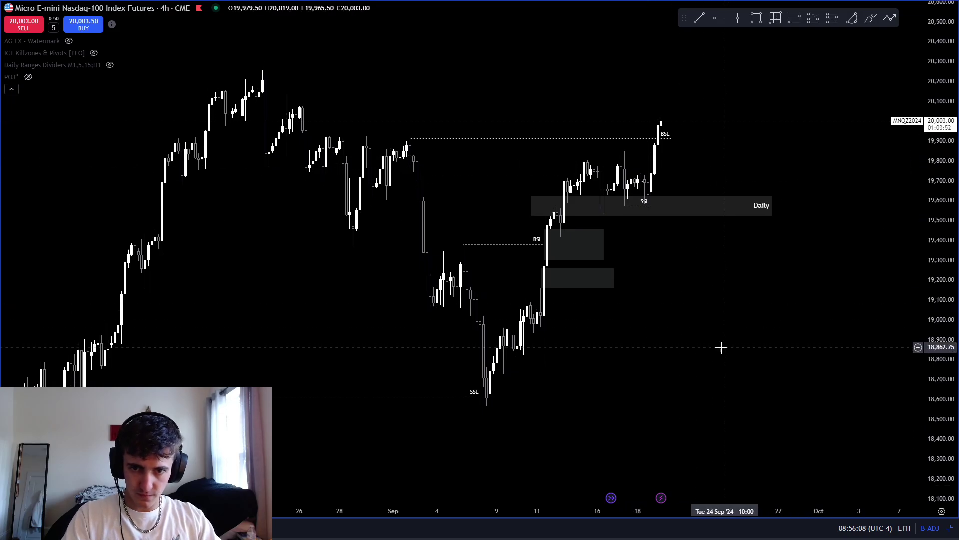
{"action": "scroll", "coordinate": [721, 348], "scroll_direction": "up", "scroll_amount": 3}
{"action": "left_click_drag", "start_coordinate": [690, 257], "coordinate": [544, 317]}
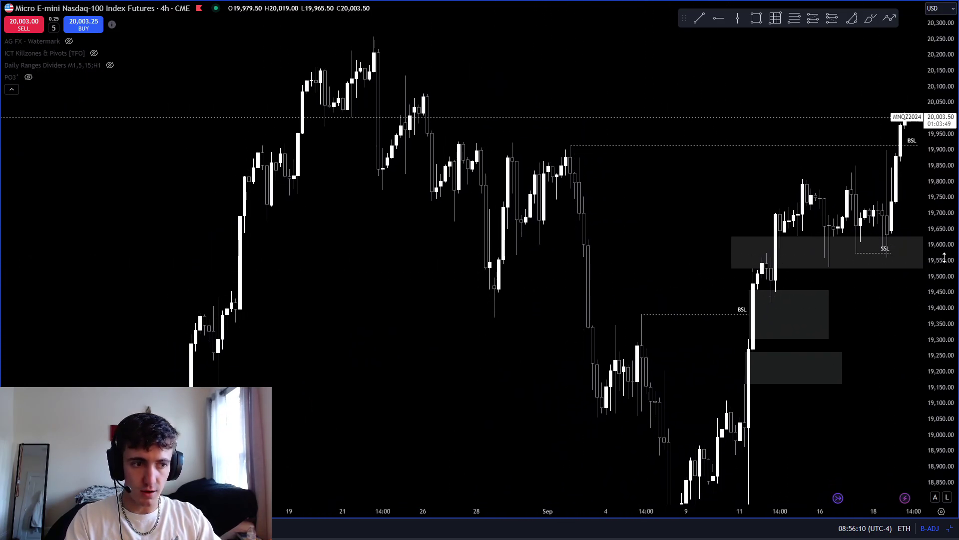
{"action": "scroll", "coordinate": [647, 240], "scroll_direction": "left", "scroll_amount": 3}
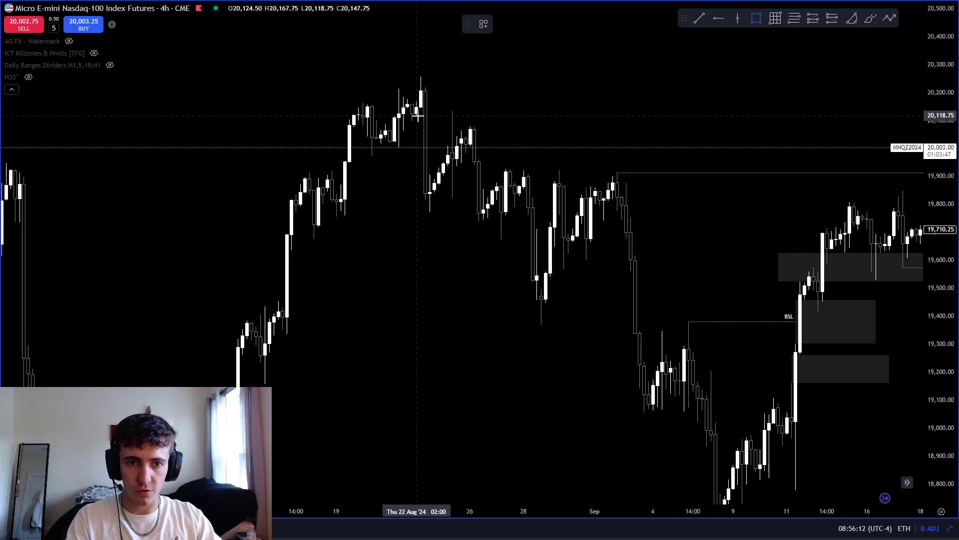
- Draw a gray zone over the late-August highs, about 19,907–20,145, and measure the pullbacks
{"action": "left_click_drag", "start_coordinate": [429, 141], "coordinate": [560, 142]}
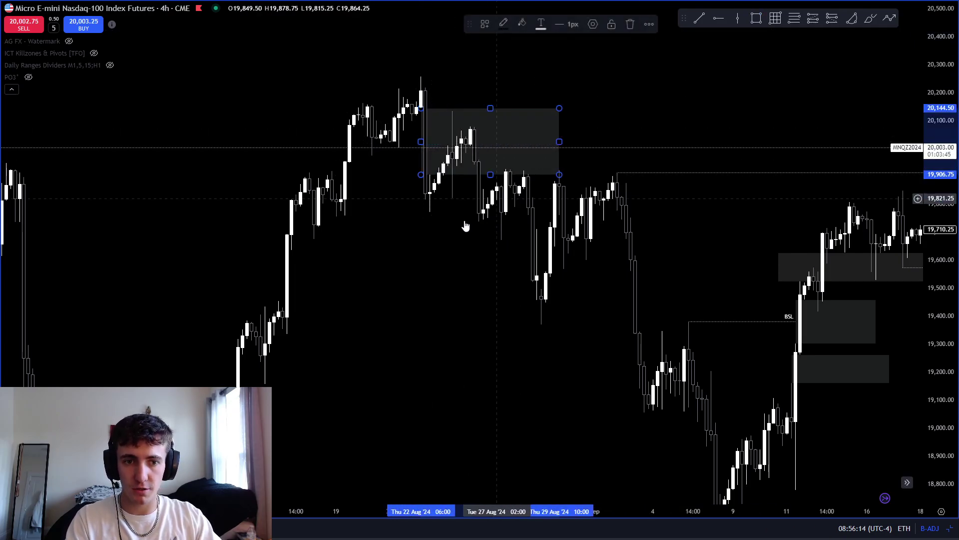
{"action": "scroll", "coordinate": [465, 225], "scroll_direction": "down", "scroll_amount": 2}
{"action": "left_click", "coordinate": [548, 125], "text": "shift"}
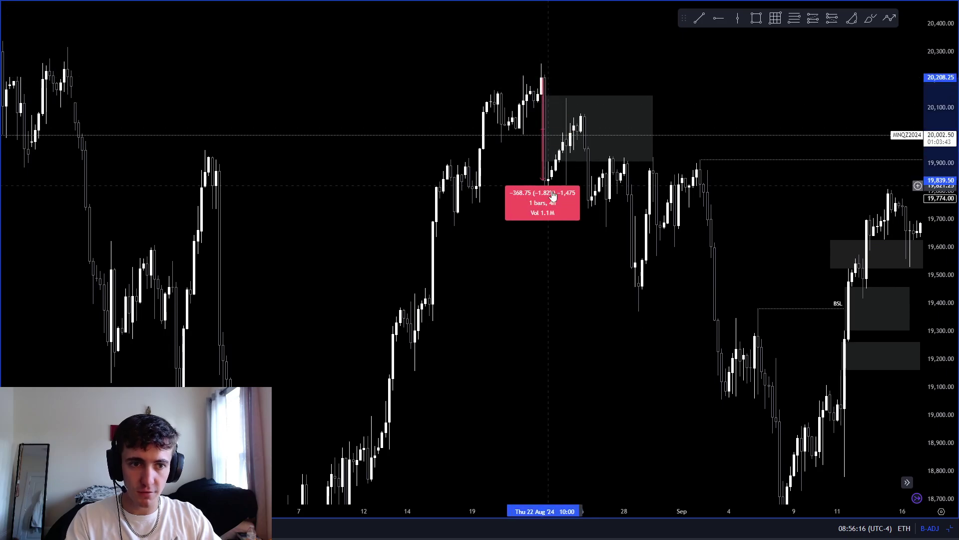
{"action": "left_click_drag", "start_coordinate": [551, 201], "coordinate": [514, 205]}
{"action": "left_click", "coordinate": [508, 170], "text": "shift"}
{"action": "left_click", "coordinate": [521, 180]}
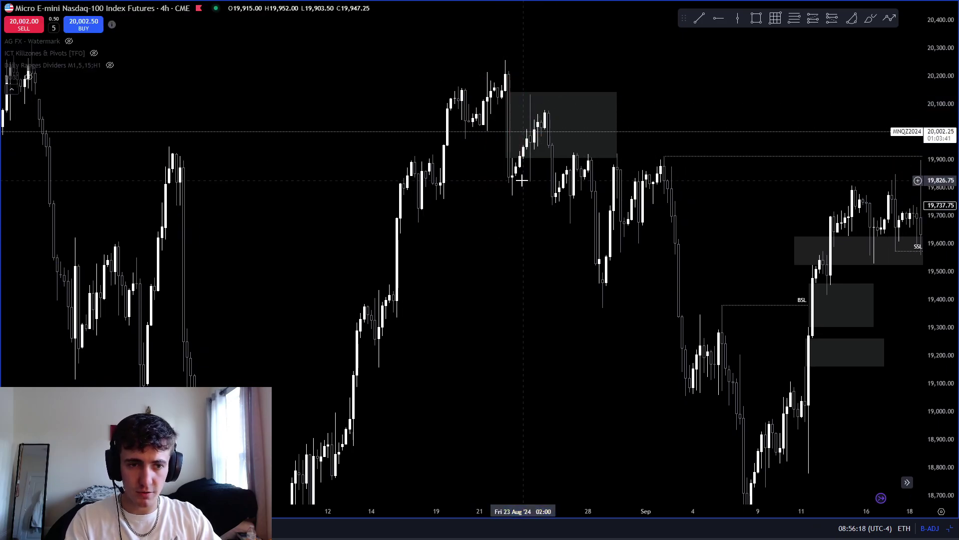
{"action": "left_click", "coordinate": [508, 182], "text": "shift"}
{"action": "left_click", "coordinate": [559, 100]}
{"action": "left_click", "coordinate": [550, 157]}
{"action": "left_click", "coordinate": [541, 107], "text": "shift"}
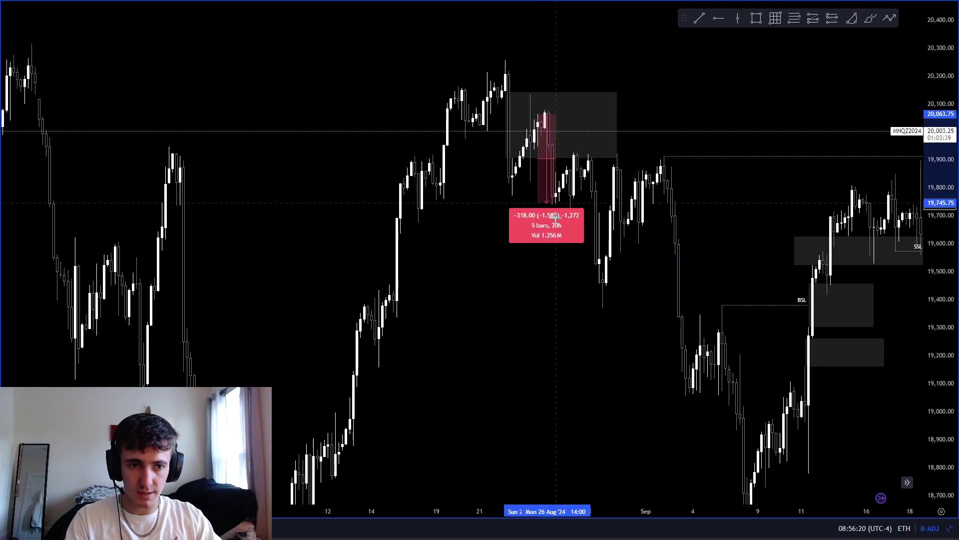
{"action": "left_click_drag", "start_coordinate": [550, 205], "coordinate": [551, 212]}
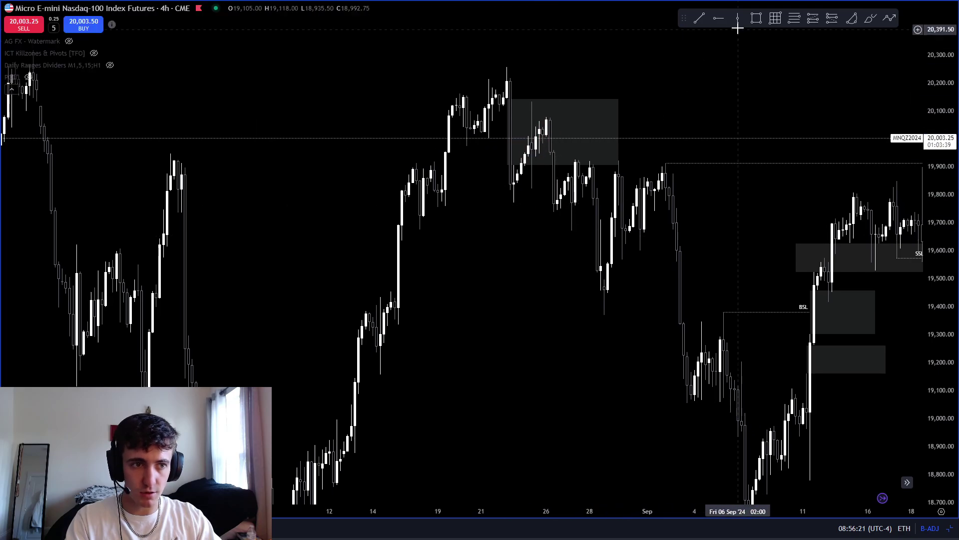
- Add a smaller gray zone near 19,900 and measure the bounce below it
{"action": "left_click", "coordinate": [554, 170]}
{"action": "left_click", "coordinate": [659, 179]}
{"action": "left_click", "coordinate": [562, 199], "text": "shift"}
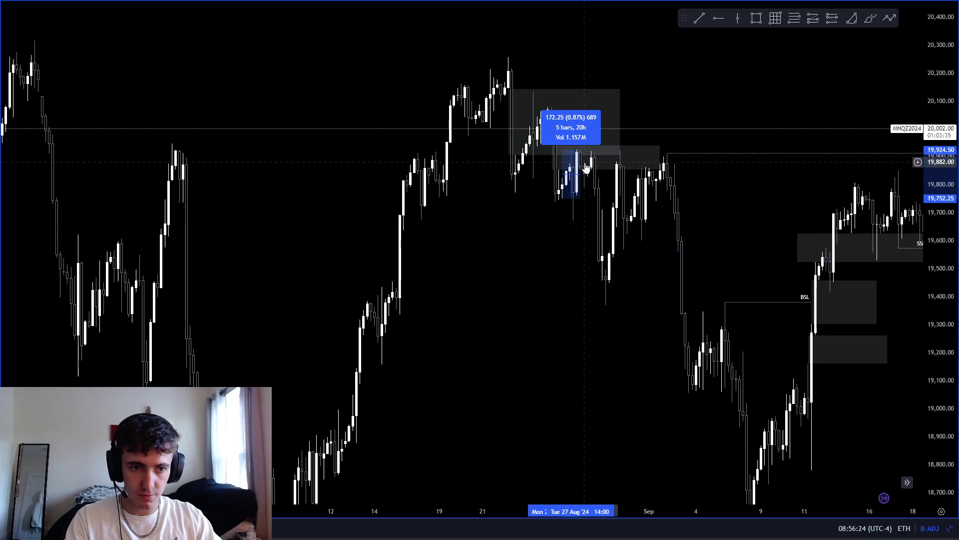
{"action": "left_click_drag", "start_coordinate": [606, 288], "coordinate": [516, 290]}
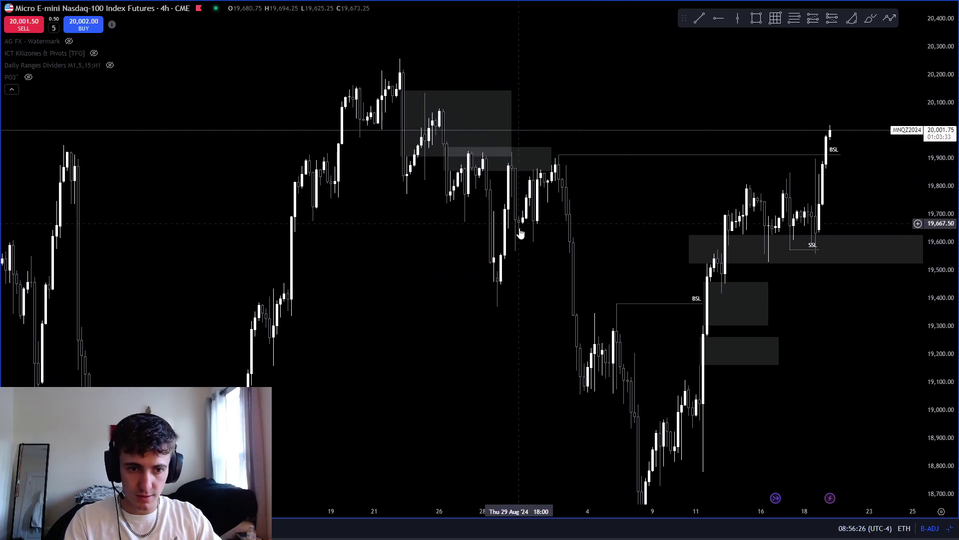
{"action": "left_click", "coordinate": [509, 156], "text": "shift"}
{"action": "left_click", "coordinate": [525, 150]}
{"action": "left_click_drag", "start_coordinate": [620, 224], "coordinate": [595, 162]}
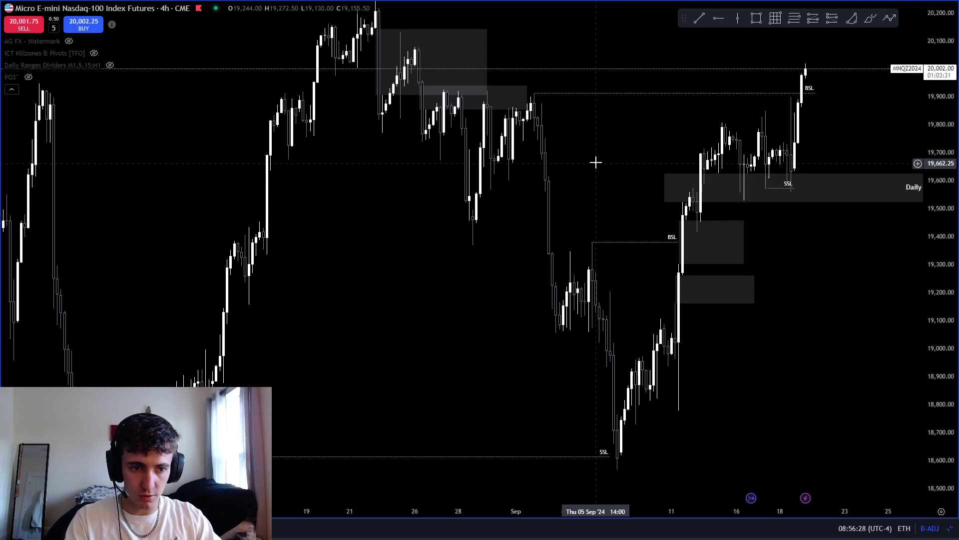
- Draw a gray zone over the early-September drop and measure the August-to-September decline
{"action": "left_click", "coordinate": [548, 192]}
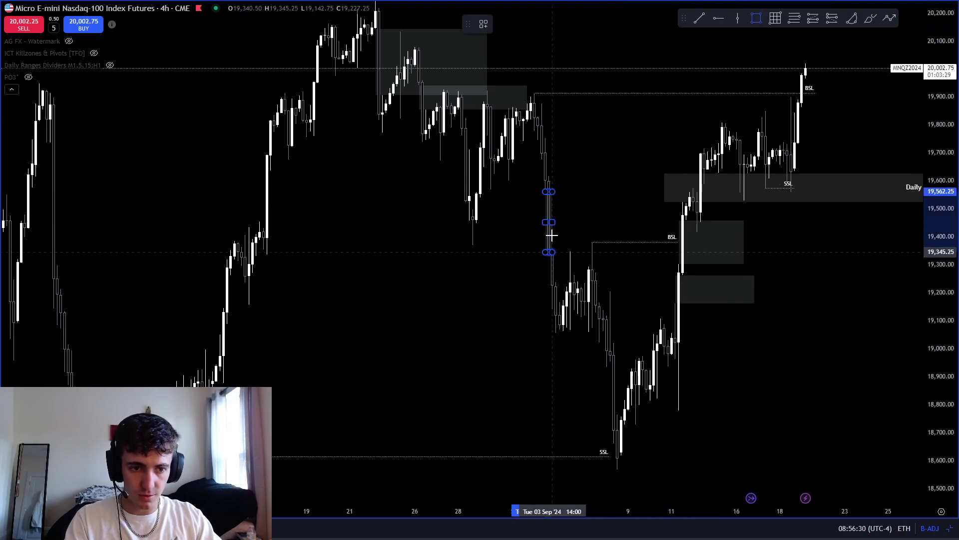
{"action": "left_click", "coordinate": [617, 251]}
{"action": "left_click", "coordinate": [556, 306], "text": "shift"}
{"action": "left_click", "coordinate": [565, 285]}
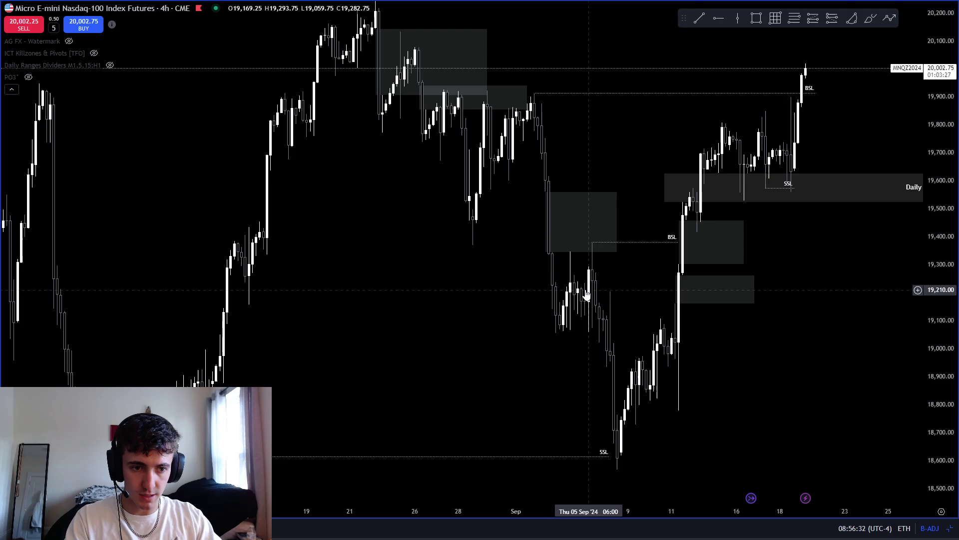
{"action": "left_click", "coordinate": [585, 280], "text": "shift"}
{"action": "left_click_drag", "start_coordinate": [573, 317], "coordinate": [589, 359]}
{"action": "left_click", "coordinate": [379, 67], "text": "shift"}
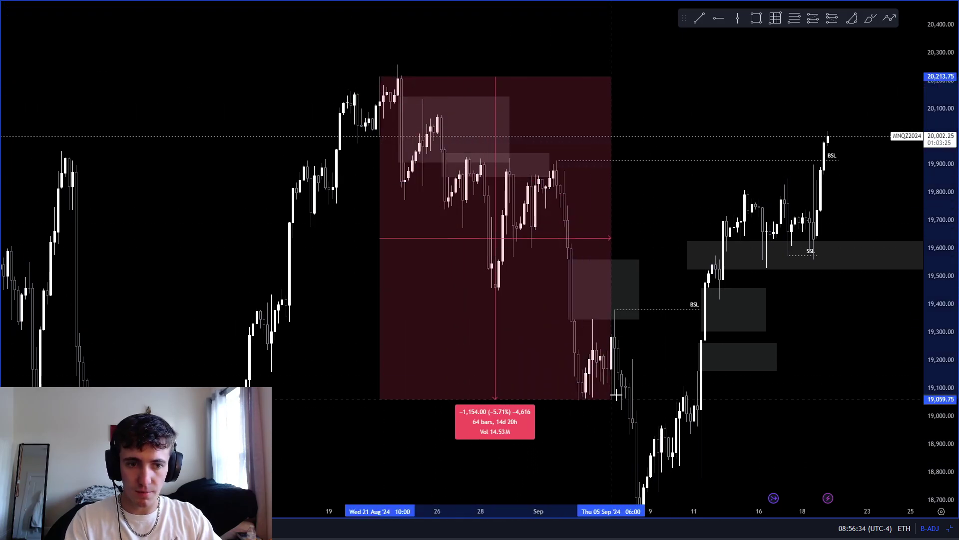
{"action": "left_click", "coordinate": [647, 407]}
{"action": "left_click_drag", "start_coordinate": [531, 250], "coordinate": [499, 173]}
{"action": "left_click", "coordinate": [449, 82], "text": "shift"}
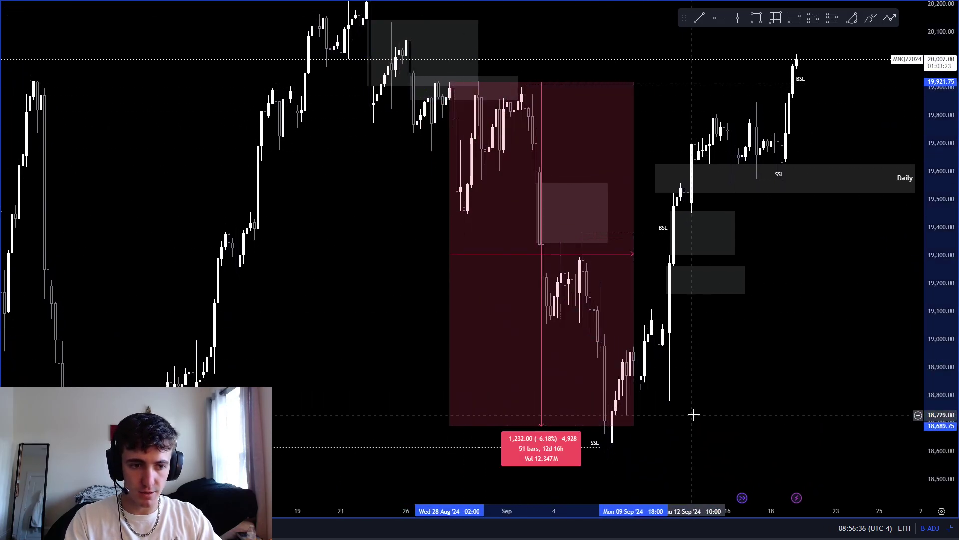
{"action": "left_click", "coordinate": [694, 411]}
{"action": "left_click_drag", "start_coordinate": [694, 411], "coordinate": [567, 358]}
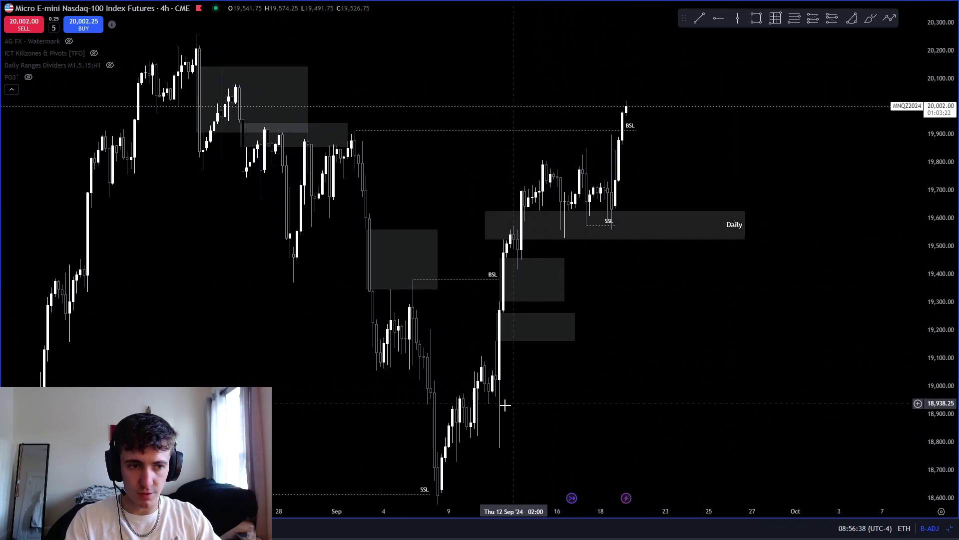
- Delete the early-September gray zone and both late-August gray zones
{"action": "key", "text": "Delete"}
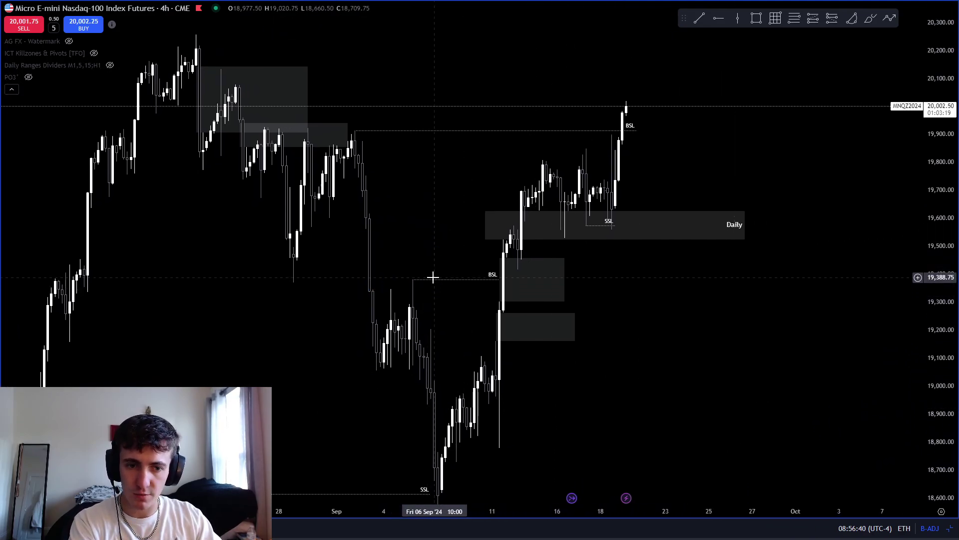
{"action": "left_click", "coordinate": [421, 221]}
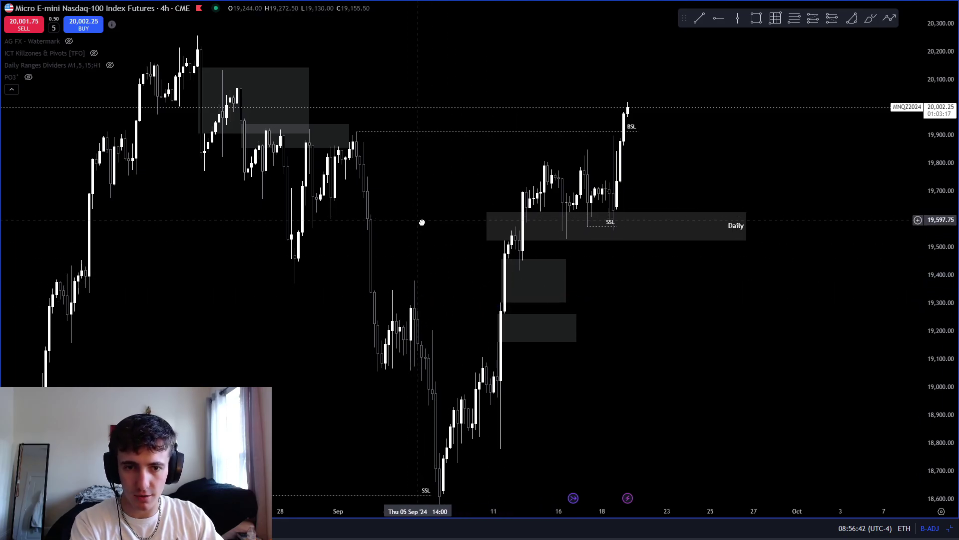
{"action": "left_click_drag", "start_coordinate": [323, 152], "coordinate": [358, 165]}
{"action": "key", "text": "Delete"}
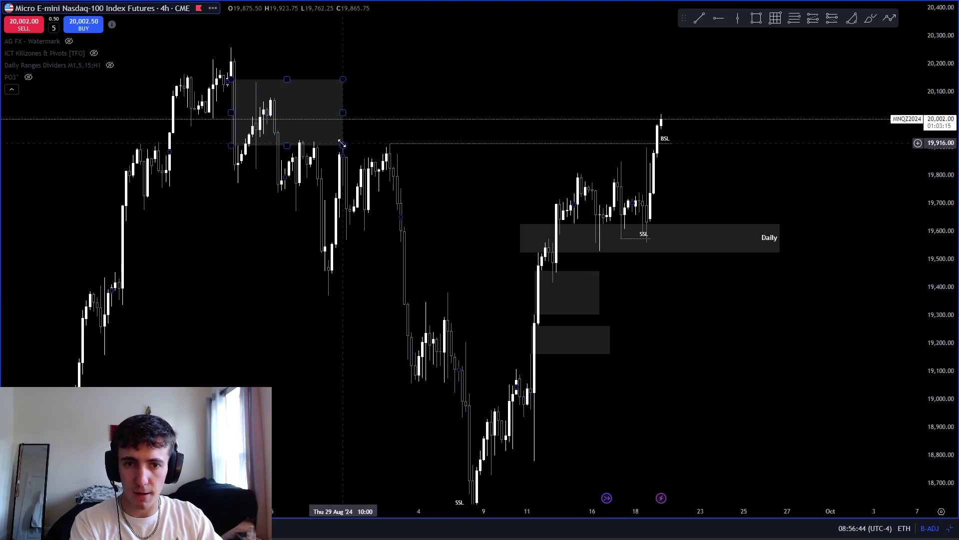
{"action": "key", "text": "Delete"}
- Draw a thin gray zone near 18,760 at the September low
{"action": "mouse_move", "coordinate": [689, 382]}
{"action": "left_mouse_down"}
{"action": "mouse_move", "coordinate": [704, 381]}
{"action": "mouse_move", "coordinate": [600, 373]}
{"action": "mouse_move", "coordinate": [614, 353]}
{"action": "left_mouse_up"}
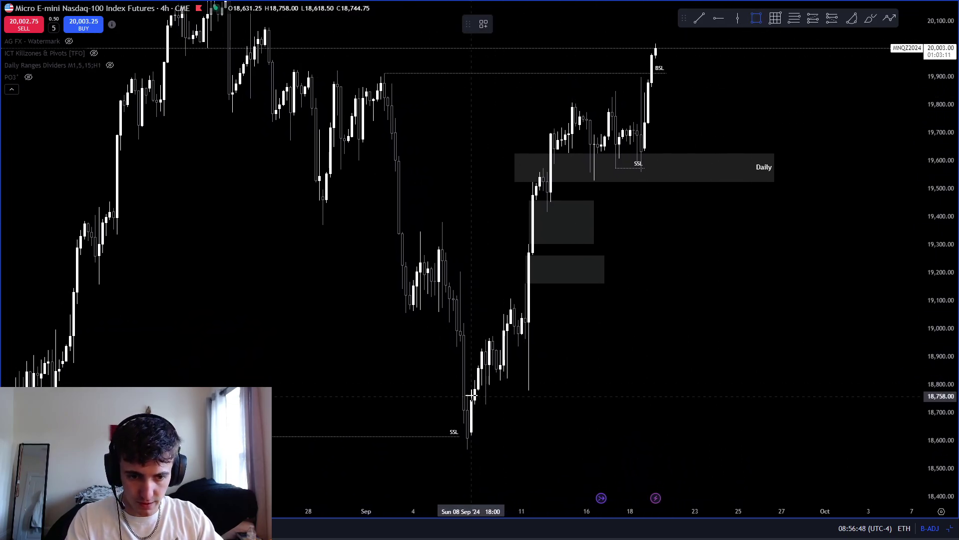
{"action": "left_click", "coordinate": [530, 393]}
{"action": "left_click_drag", "start_coordinate": [490, 409], "coordinate": [492, 465]}
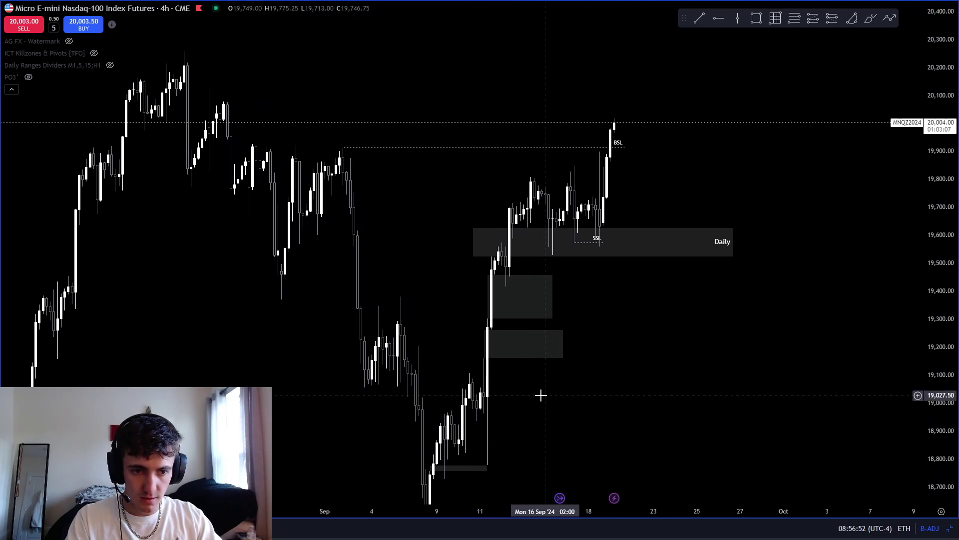
- Drag the Daily zone's corner down and right, leaving a thin band near 19,570
{"action": "left_click", "coordinate": [490, 396], "text": "shift"}
{"action": "left_click", "coordinate": [500, 284]}
{"action": "left_click", "coordinate": [493, 277], "text": "shift"}
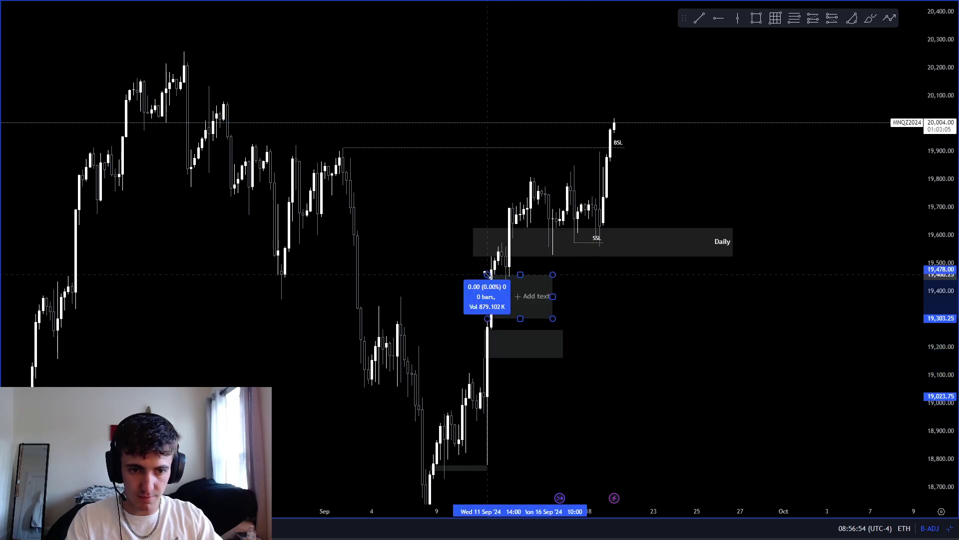
{"action": "left_click", "coordinate": [495, 320]}
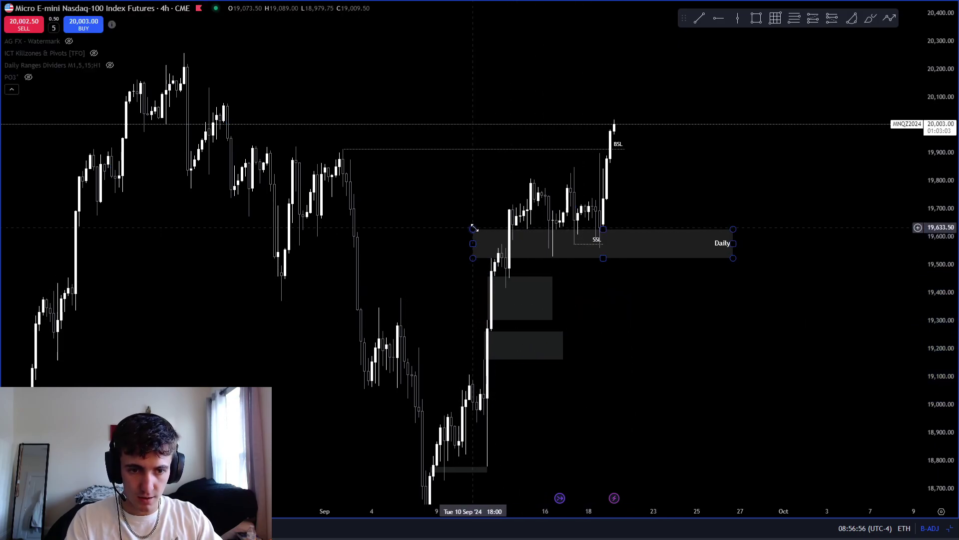
{"action": "mouse_move", "coordinate": [474, 228]}
{"action": "left_mouse_down"}
{"action": "mouse_move", "coordinate": [513, 241]}
{"action": "mouse_move", "coordinate": [515, 257]}
{"action": "mouse_move", "coordinate": [499, 248]}
{"action": "left_mouse_up"}
{"action": "left_click", "coordinate": [599, 274]}
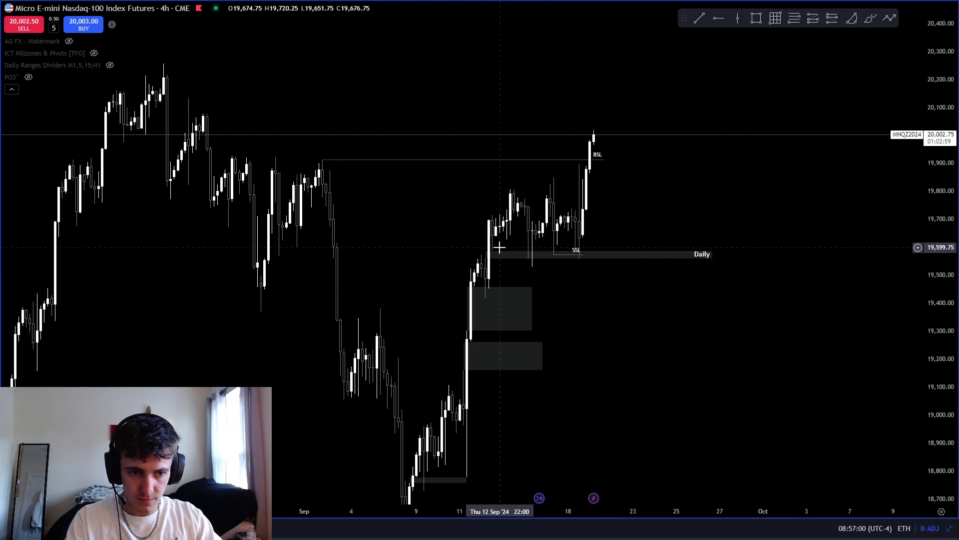
{"action": "left_click", "coordinate": [578, 257], "text": "shift"}
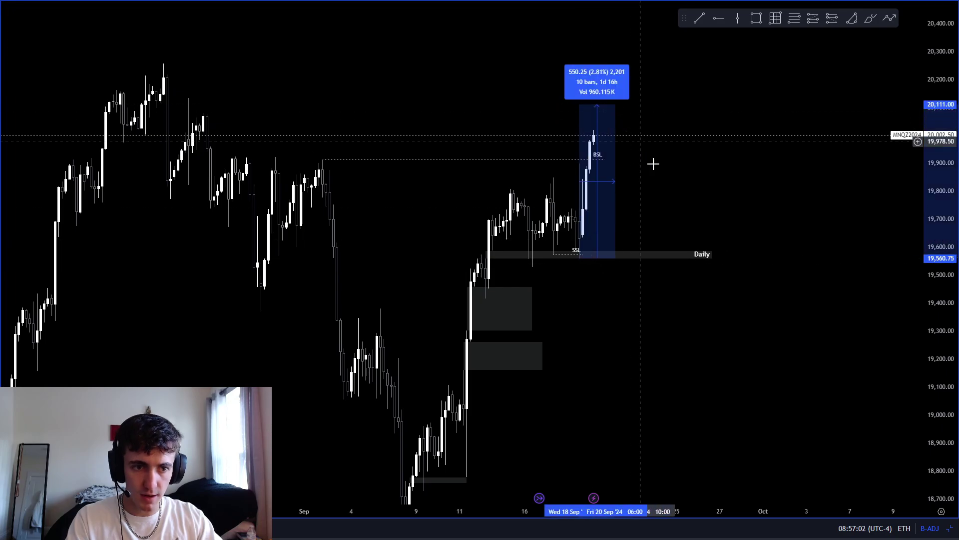
- Draw a zigzag path up to about 19,060, down near 18,910, then up to 19,300
{"action": "key", "text": "Escape"}
{"action": "scroll", "coordinate": [670, 295], "scroll_direction": "up", "scroll_amount": 3}
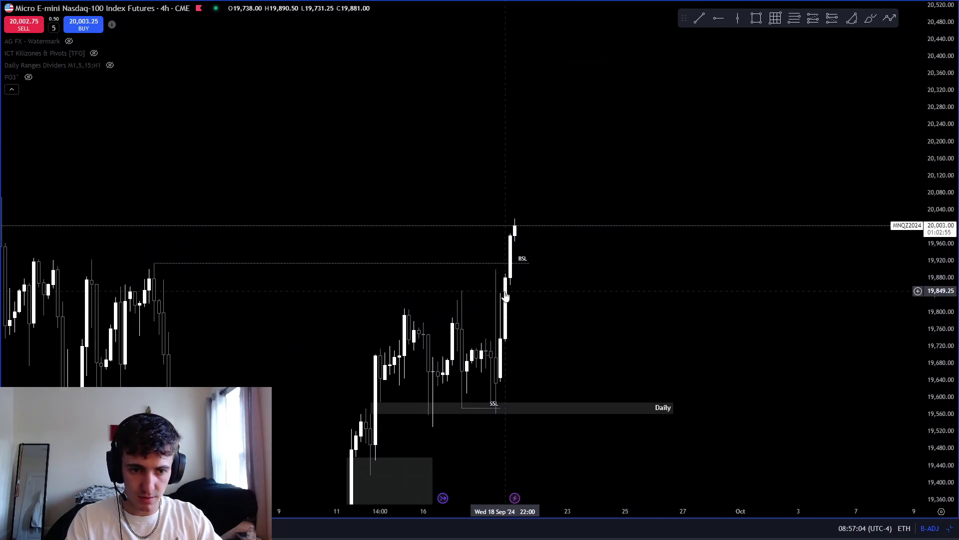
{"action": "scroll", "coordinate": [801, 396], "scroll_direction": "down", "scroll_amount": 4}
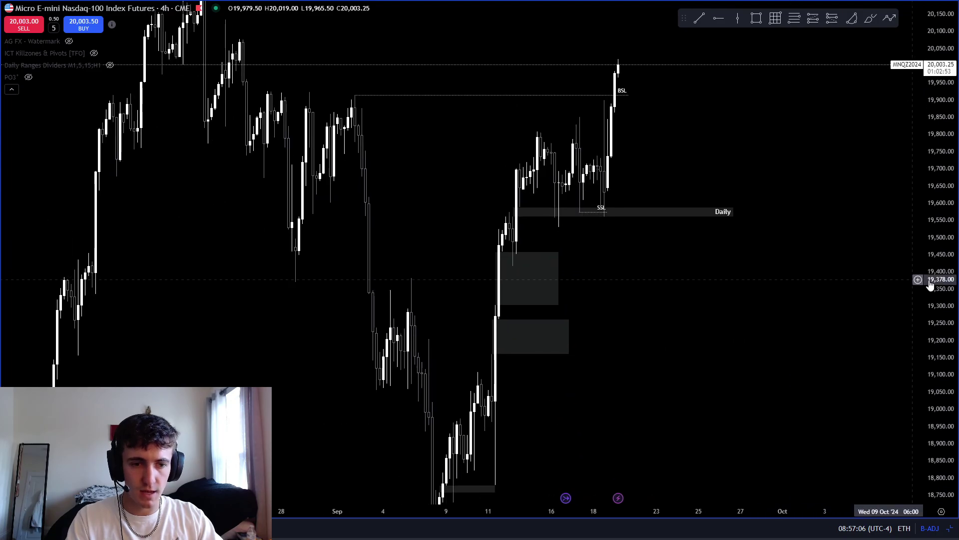
{"action": "scroll", "coordinate": [819, 353], "scroll_direction": "up", "scroll_amount": 2}
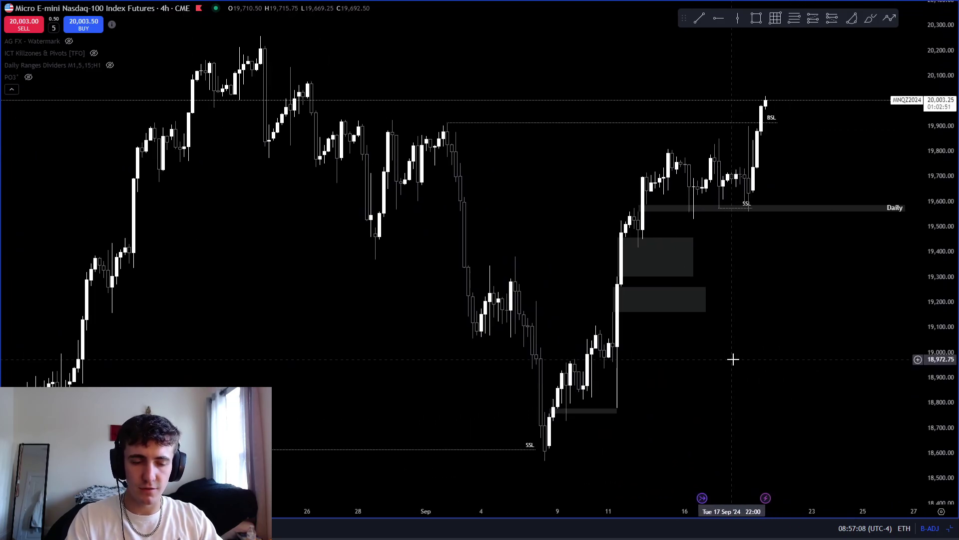
{"action": "left_click_drag", "start_coordinate": [733, 359], "coordinate": [479, 282]}
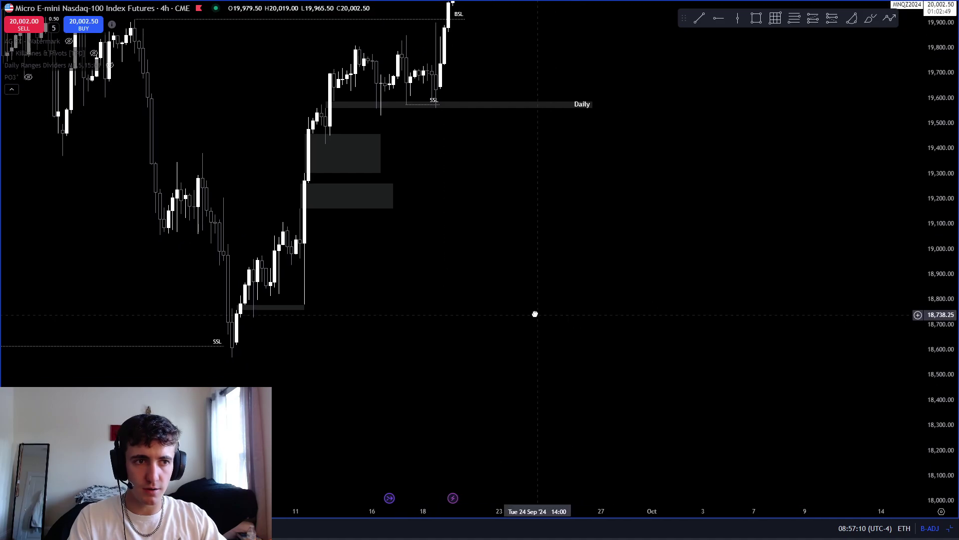
{"action": "scroll", "coordinate": [535, 315], "scroll_direction": "up", "scroll_amount": 3}
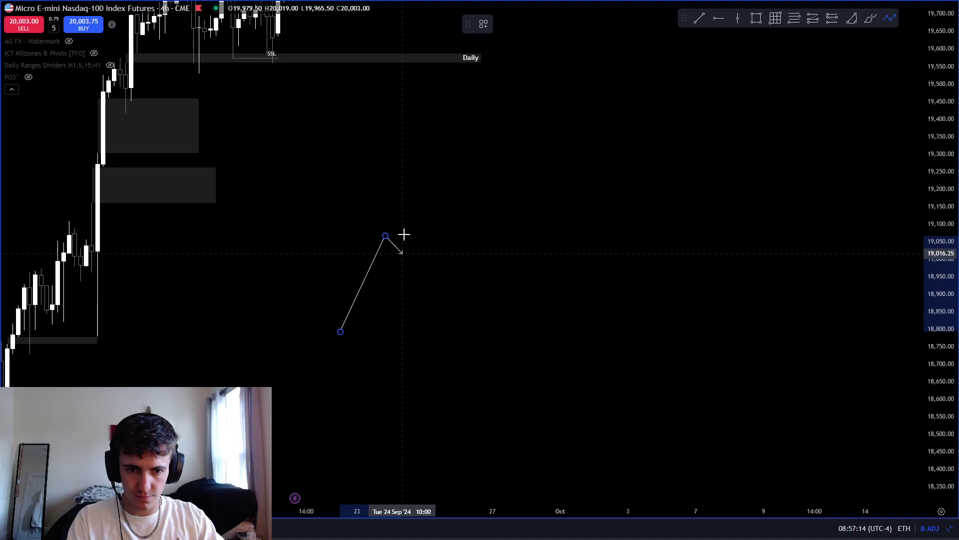
{"action": "left_click", "coordinate": [403, 289]}
{"action": "left_click", "coordinate": [454, 154]}
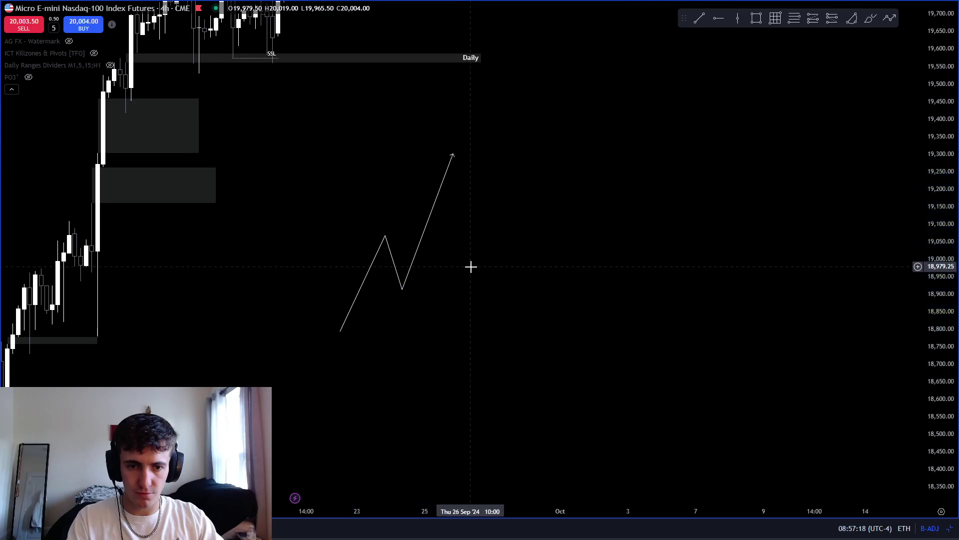
{"action": "left_click_drag", "start_coordinate": [469, 265], "coordinate": [602, 230]}
{"action": "left_click_drag", "start_coordinate": [459, 320], "coordinate": [410, 347]}
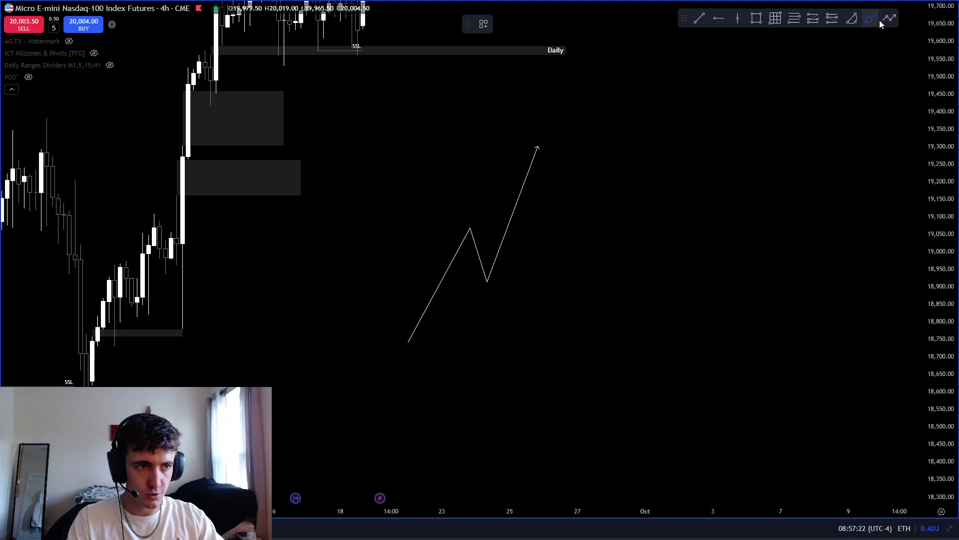
- Draw a grey rectangle over 18,865–18,966 around the zigzag dip, spanning 20–26 September
{"action": "left_click", "coordinate": [420, 263]}
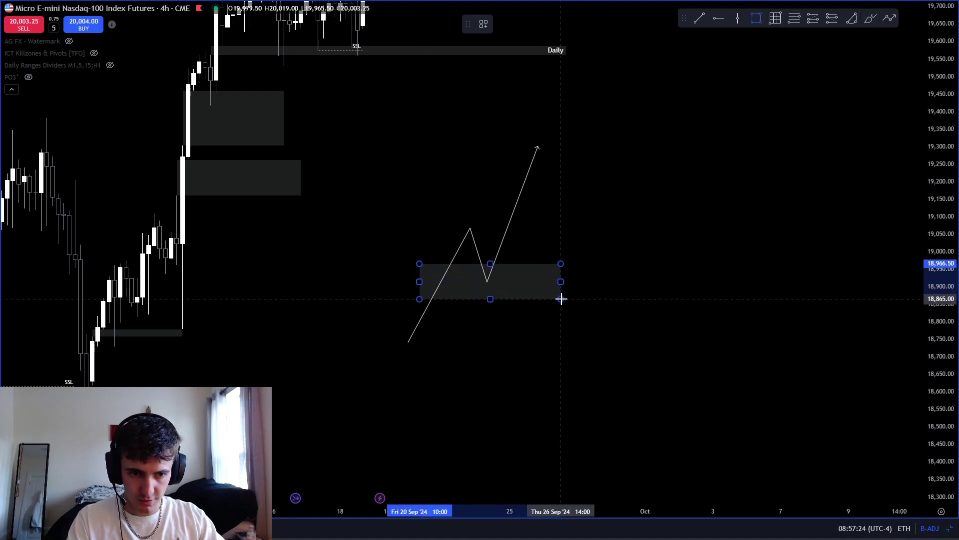
{"action": "left_click", "coordinate": [555, 299]}
{"action": "left_click", "coordinate": [430, 310], "text": "shift"}
{"action": "left_click", "coordinate": [480, 239]}
{"action": "left_click", "coordinate": [448, 225], "text": "shift"}
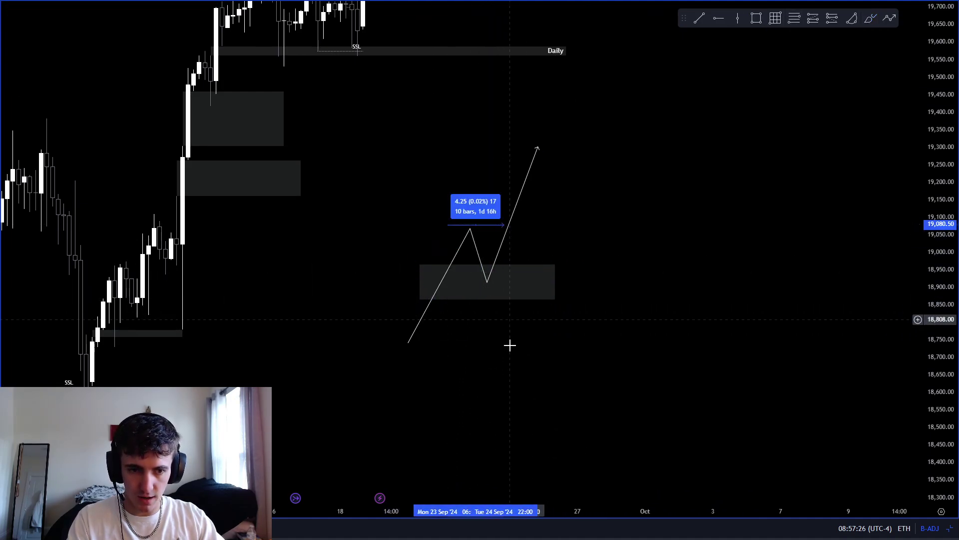
{"action": "left_click", "coordinate": [529, 278]}
{"action": "left_click_drag", "start_coordinate": [939, 362], "coordinate": [747, 325]}
{"action": "scroll", "coordinate": [747, 325], "scroll_direction": "down", "scroll_amount": 1}
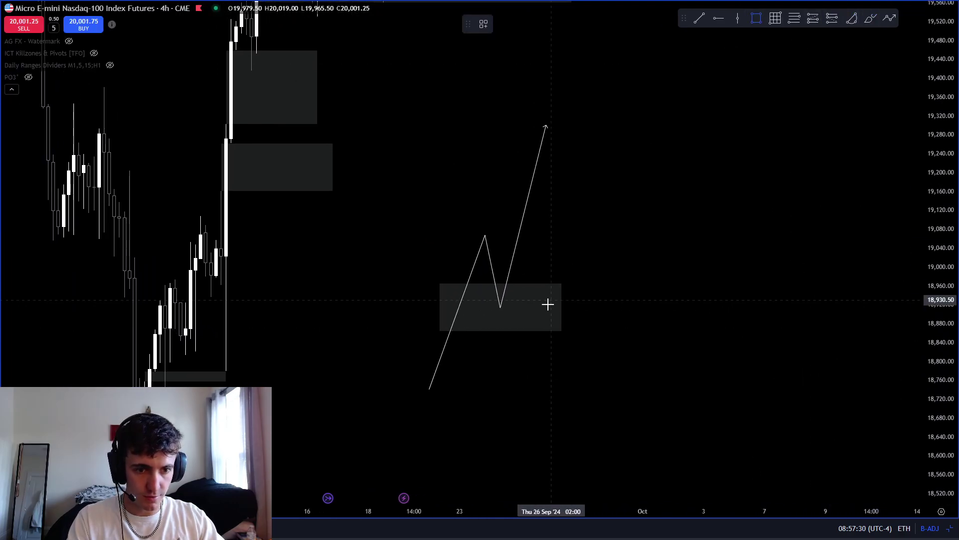
- Draw a small red-filled box at the zigzag low with a vertical wick line through it
{"action": "left_click", "coordinate": [516, 314]}
{"action": "right_click", "coordinate": [511, 316]}
{"action": "key", "text": "Escape"}
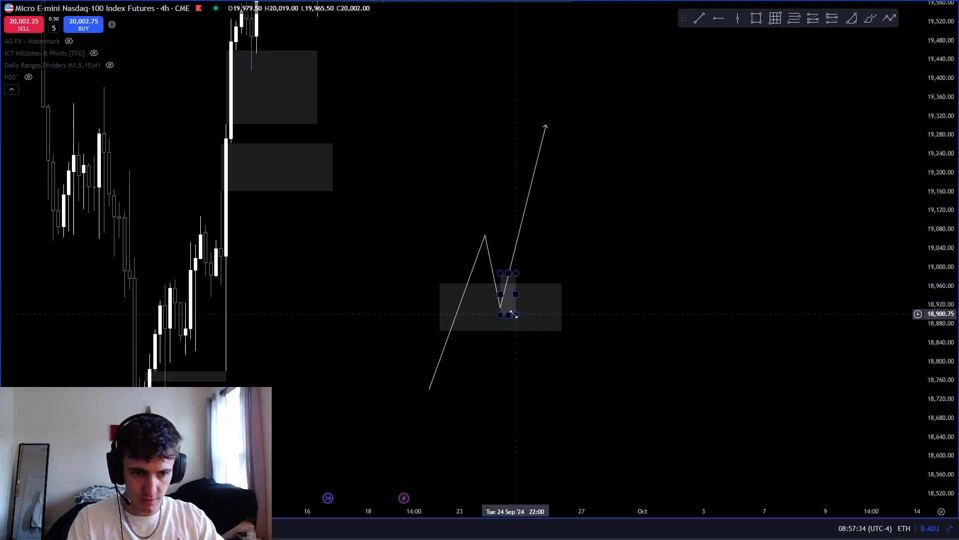
{"action": "left_click", "coordinate": [521, 24]}
{"action": "left_click", "coordinate": [523, 58]}
{"action": "left_click", "coordinate": [642, 201]}
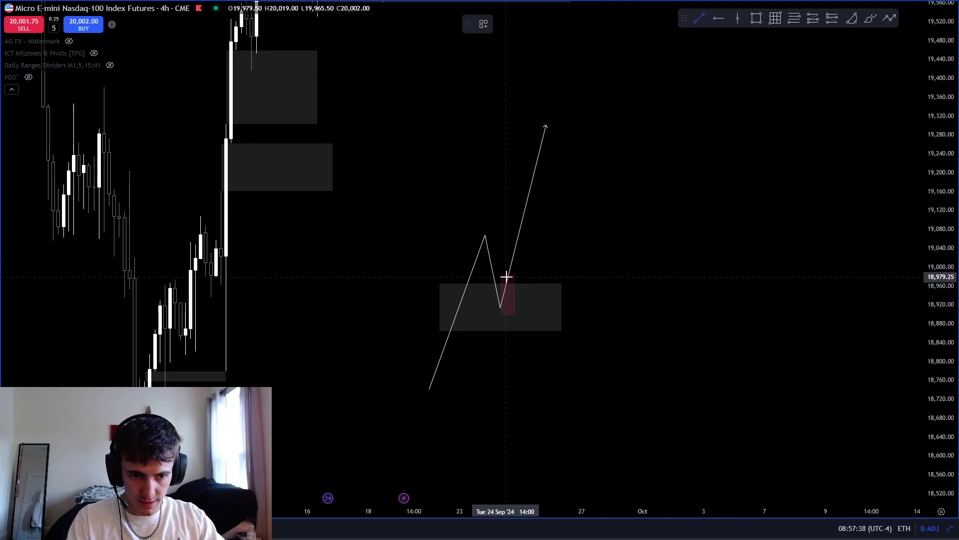
{"action": "left_click", "coordinate": [508, 245]}
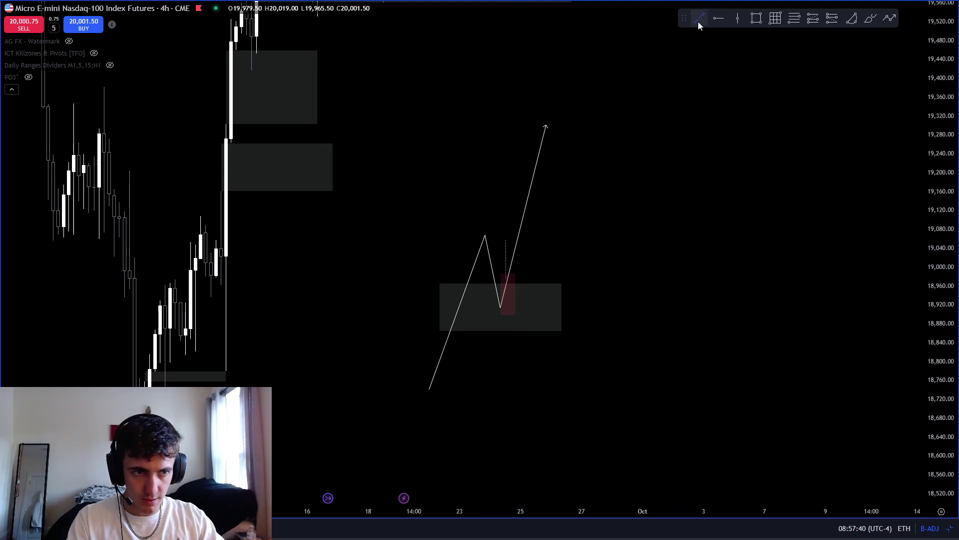
- Apply the 5m FVG template to the grey zone, labelling it 5M
{"action": "scroll", "coordinate": [523, 372], "scroll_direction": "up", "scroll_amount": 3}
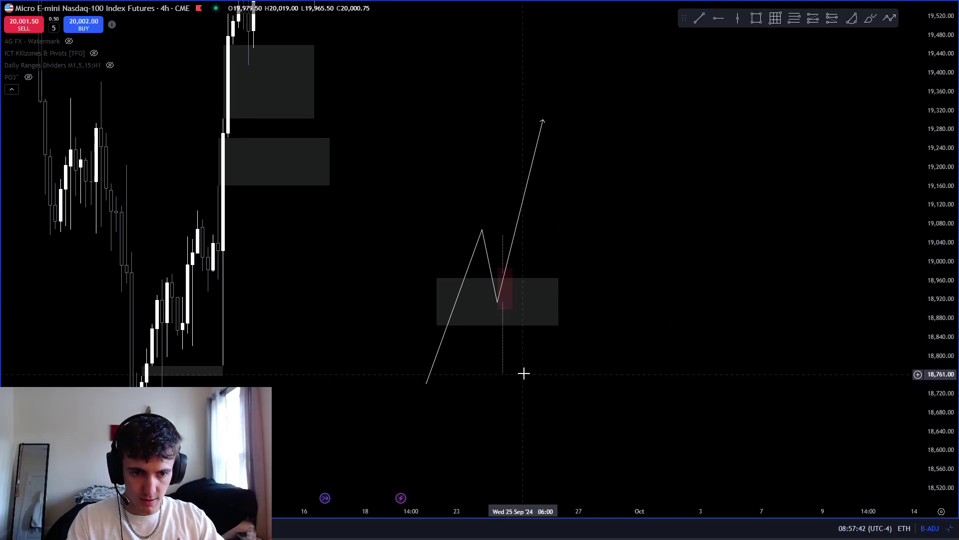
{"action": "left_click_drag", "start_coordinate": [471, 313], "coordinate": [525, 354]}
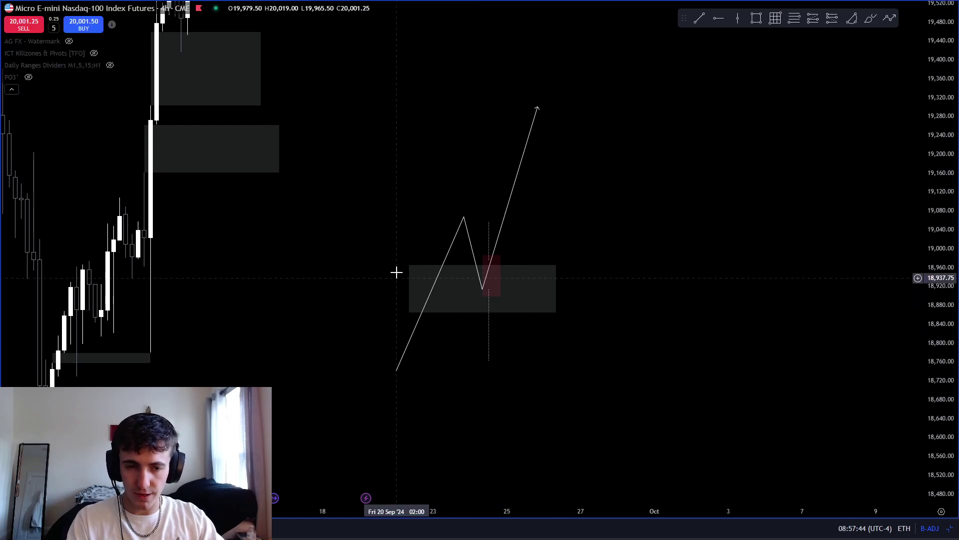
{"action": "left_click_drag", "start_coordinate": [397, 270], "coordinate": [563, 320]}
{"action": "right_click", "coordinate": [554, 313]}
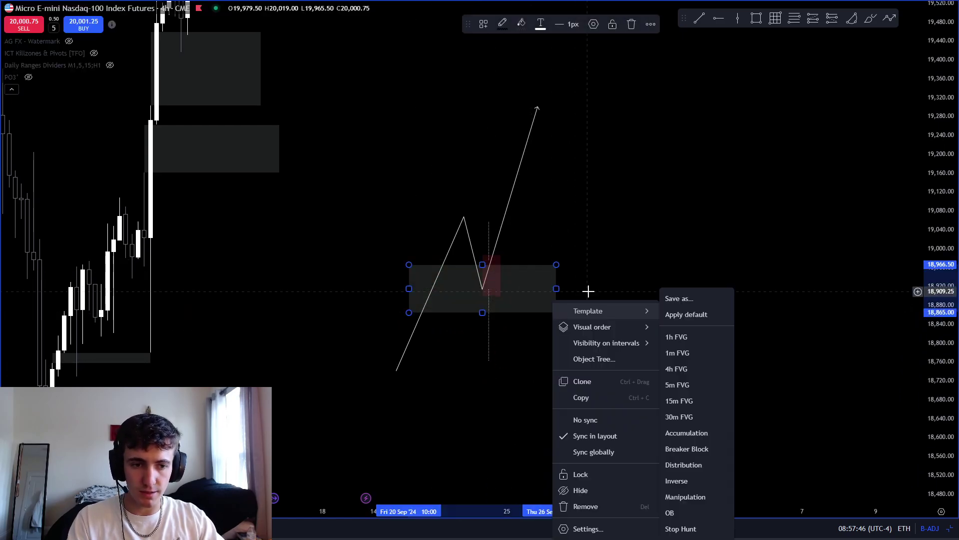
{"action": "left_click", "coordinate": [678, 385]}
- Take several quick price measurements of the ranges around the 5M zone
{"action": "scroll", "coordinate": [679, 377], "scroll_direction": "left", "scroll_amount": 3}
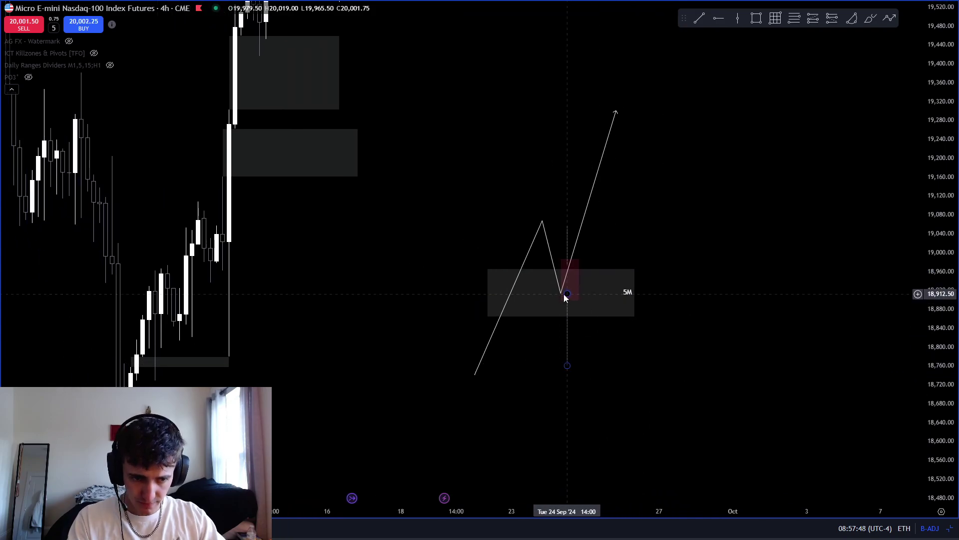
{"action": "left_click_drag", "start_coordinate": [549, 257], "coordinate": [591, 349]}
{"action": "left_click_drag", "start_coordinate": [606, 391], "coordinate": [588, 357]}
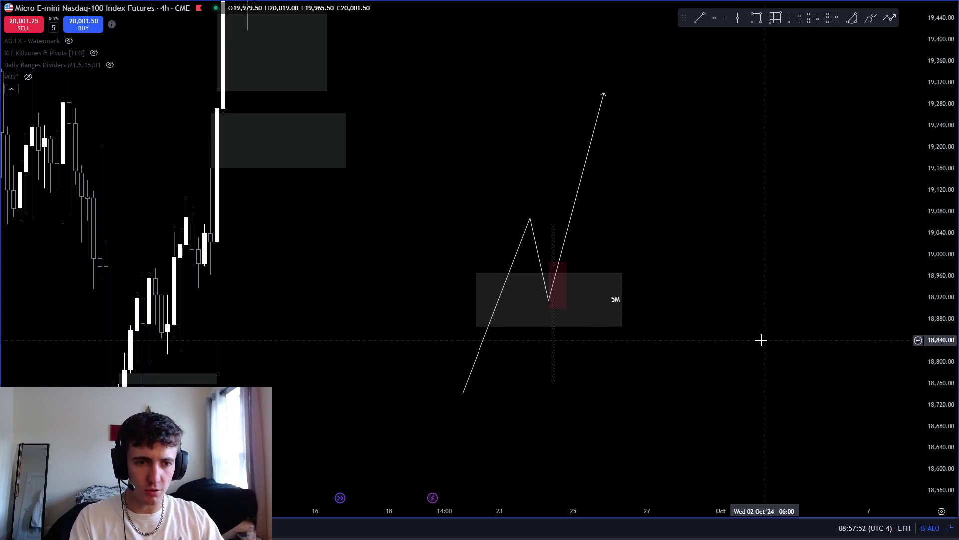
{"action": "scroll", "coordinate": [775, 424], "scroll_direction": "right", "scroll_amount": 3}
{"action": "scroll", "coordinate": [699, 369], "scroll_direction": "down", "scroll_amount": 2}
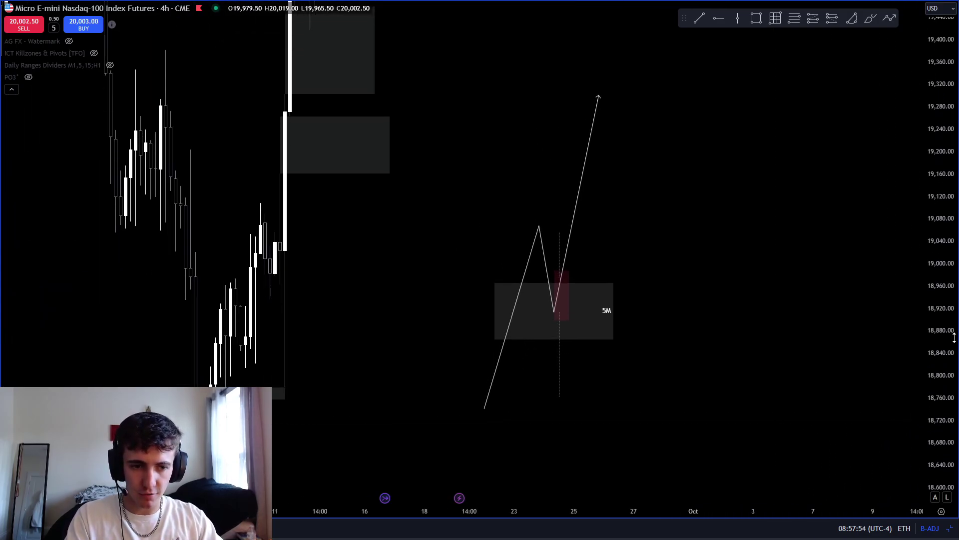
{"action": "scroll", "coordinate": [683, 388], "scroll_direction": "up", "scroll_amount": 1}
{"action": "scroll", "coordinate": [550, 325], "scroll_direction": "right", "scroll_amount": 3}
{"action": "left_click", "coordinate": [379, 240], "text": "shift"}
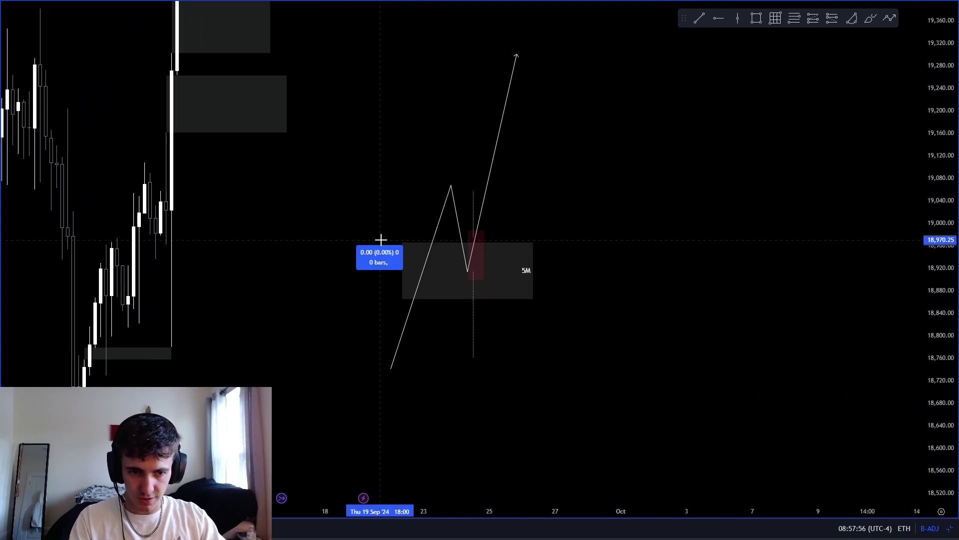
{"action": "left_click", "coordinate": [589, 293]}
{"action": "scroll", "coordinate": [580, 354], "scroll_direction": "left", "scroll_amount": 5}
{"action": "left_click", "coordinate": [520, 337], "text": "shift"}
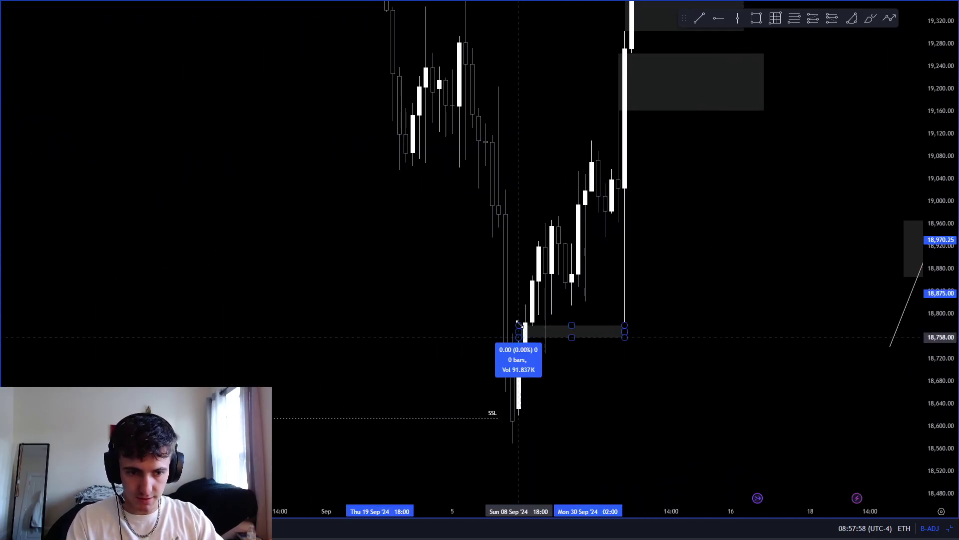
{"action": "left_click", "coordinate": [583, 327]}
- Lower the bottom edge of the red candle body
{"action": "scroll", "coordinate": [656, 373], "scroll_direction": "right", "scroll_amount": 1}
{"action": "scroll", "coordinate": [437, 414], "scroll_direction": "right", "scroll_amount": 5}
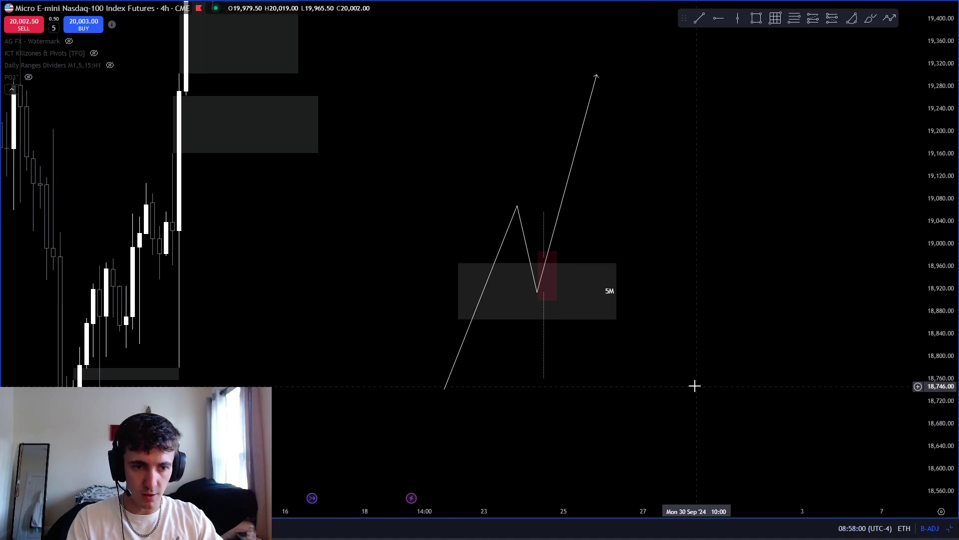
{"action": "left_click_drag", "start_coordinate": [549, 299], "coordinate": [548, 308]}
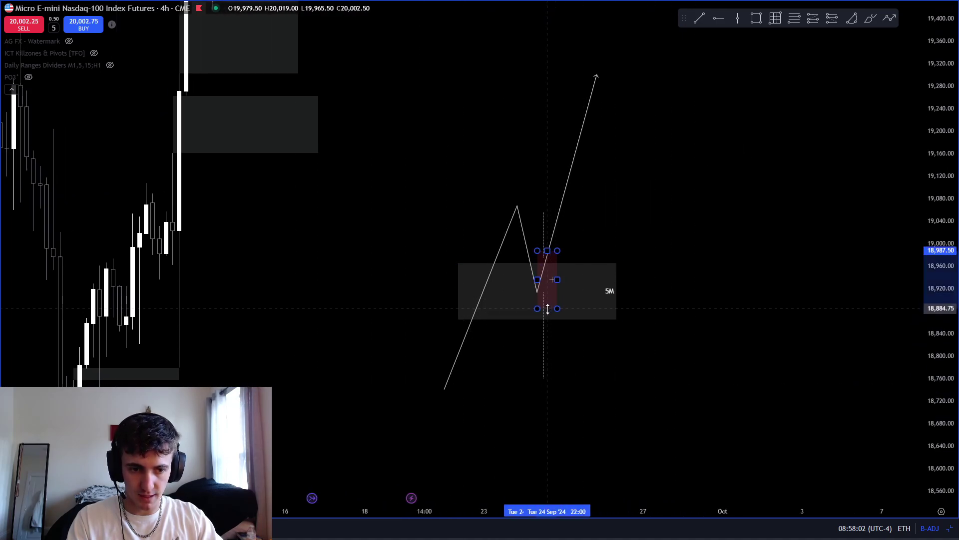
{"action": "key", "text": "Escape"}
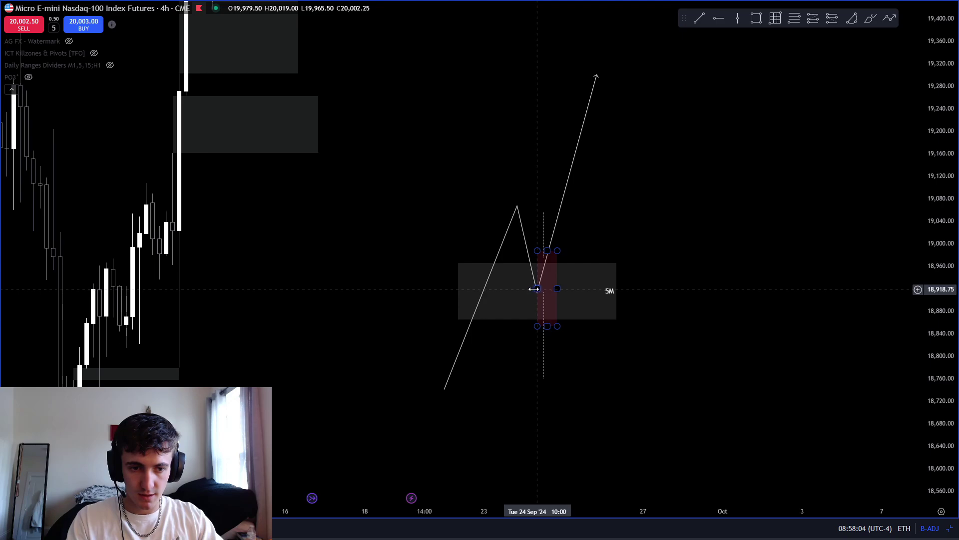
- Pull the zigzag's dip down into the red box near 18,850
{"action": "left_click", "coordinate": [535, 281]}
{"action": "left_click_drag", "start_coordinate": [537, 296], "coordinate": [547, 326]}
{"action": "left_click", "coordinate": [547, 326]}
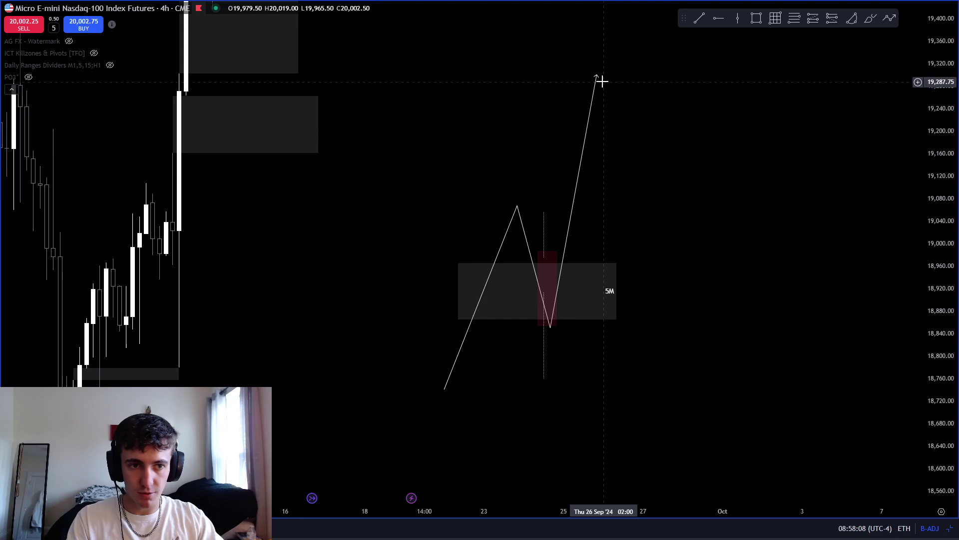
- Shorten the projection to end near the 5M zone, then add lower legs ending in an arrow near 18,600
{"action": "left_click_drag", "start_coordinate": [602, 82], "coordinate": [609, 223]}
{"action": "double_click", "coordinate": [581, 305]}
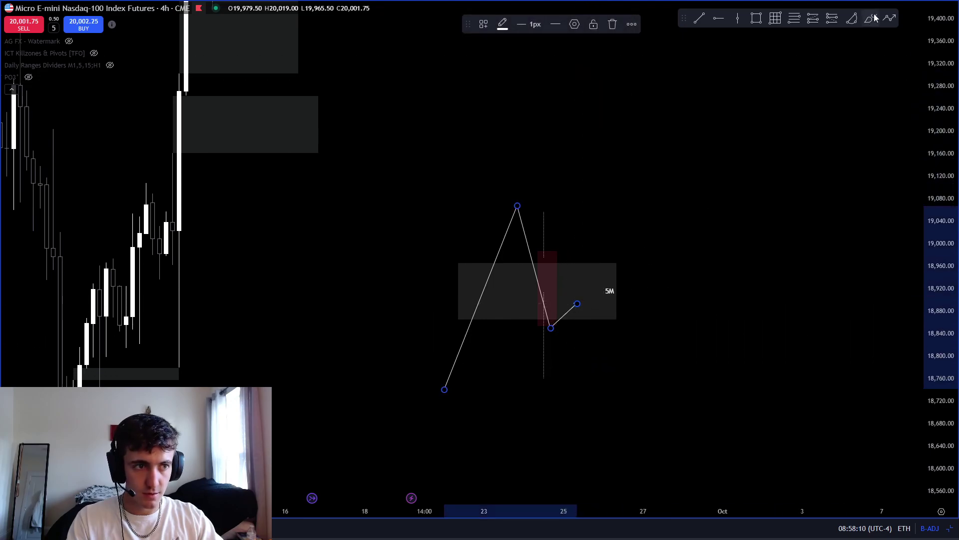
{"action": "left_click", "coordinate": [596, 428]}
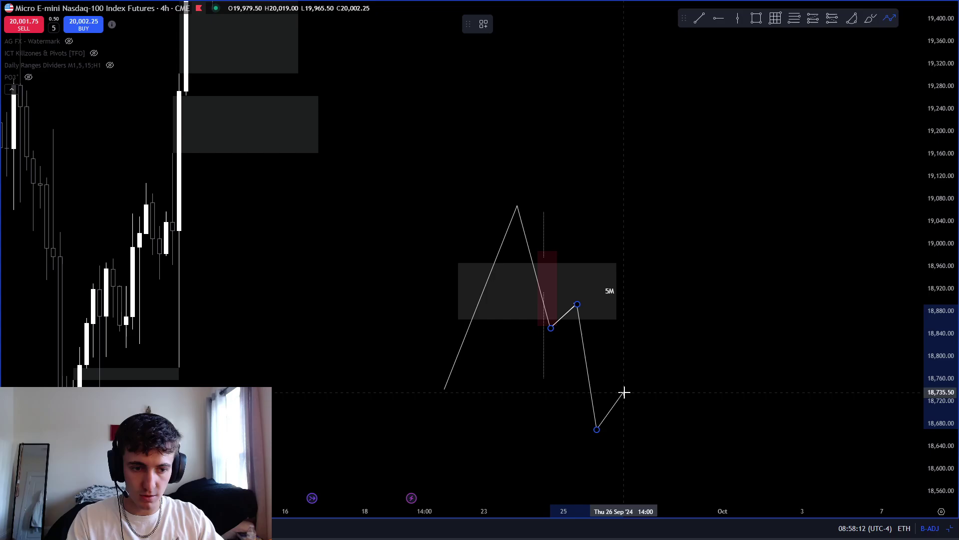
{"action": "left_click", "coordinate": [624, 392]}
{"action": "double_click", "coordinate": [650, 463]}
{"action": "left_click_drag", "start_coordinate": [691, 442], "coordinate": [657, 332]}
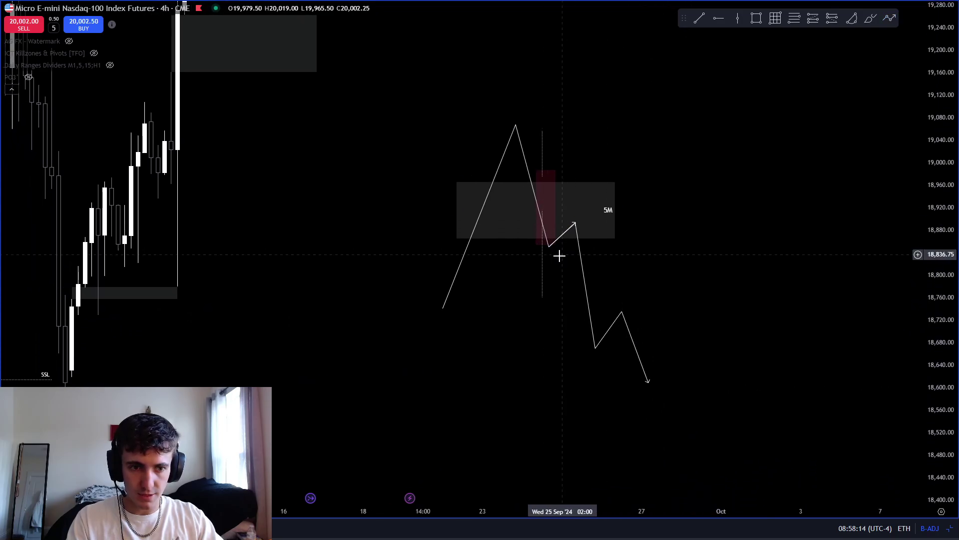
{"action": "mouse_move", "coordinate": [549, 210]}
{"action": "left_mouse_down"}
{"action": "mouse_move", "coordinate": [542, 320]}
{"action": "mouse_move", "coordinate": [675, 382]}
{"action": "mouse_move", "coordinate": [763, 322]}
{"action": "left_mouse_up"}
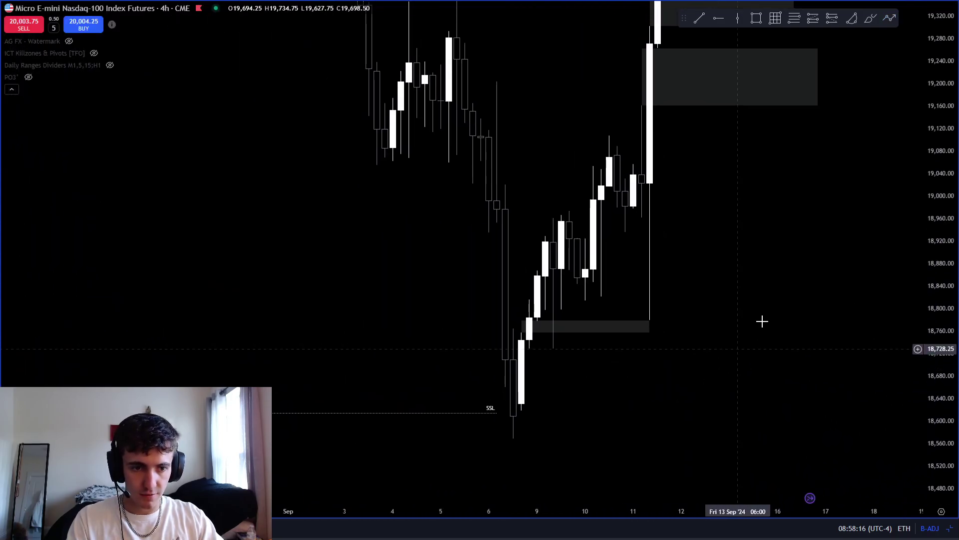
- Measure the old zone's price range starting from 18,729
{"action": "left_click", "coordinate": [543, 323], "text": "shift"}
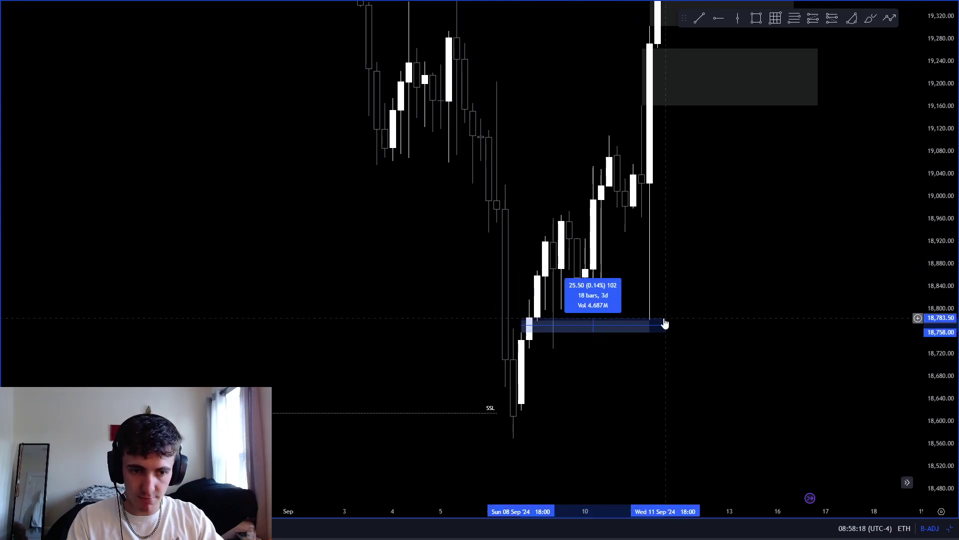
{"action": "left_click", "coordinate": [668, 323]}
{"action": "left_click", "coordinate": [553, 349], "text": "shift"}
{"action": "left_click", "coordinate": [553, 272]}
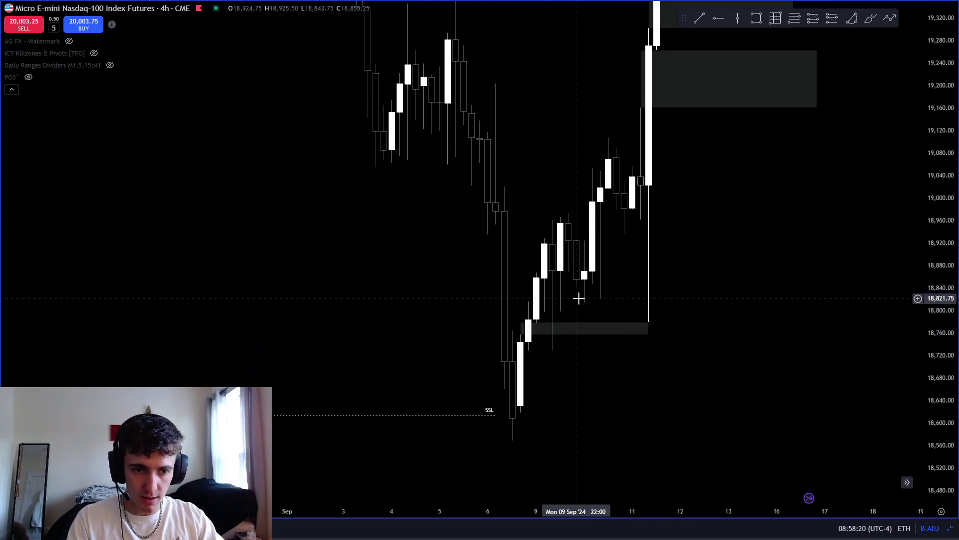
{"action": "left_click", "coordinate": [553, 285], "text": "shift"}
{"action": "left_click", "coordinate": [582, 276]}
- Draw a grey rectangle from about 18,953 to 18,770, widened right past Sep 12
{"action": "key", "text": "alt+shift+r"}
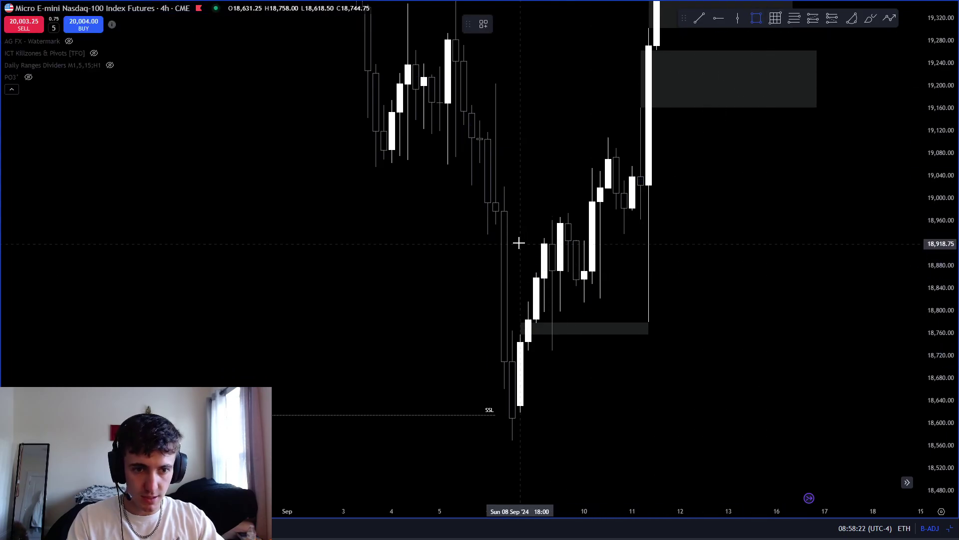
{"action": "left_click_drag", "start_coordinate": [498, 226], "coordinate": [500, 328]}
{"action": "left_click_drag", "start_coordinate": [502, 280], "coordinate": [711, 281]}
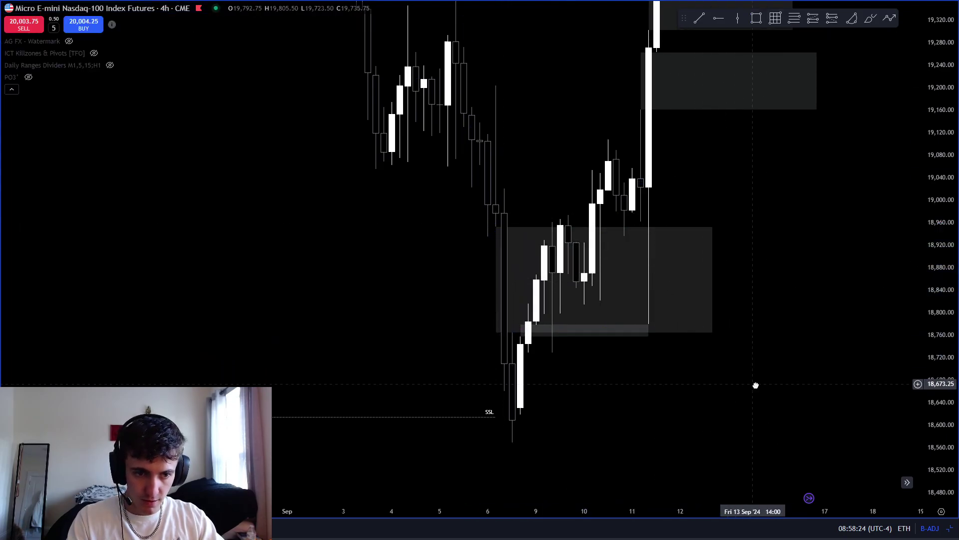
{"action": "left_click_drag", "start_coordinate": [582, 190], "coordinate": [575, 204]}
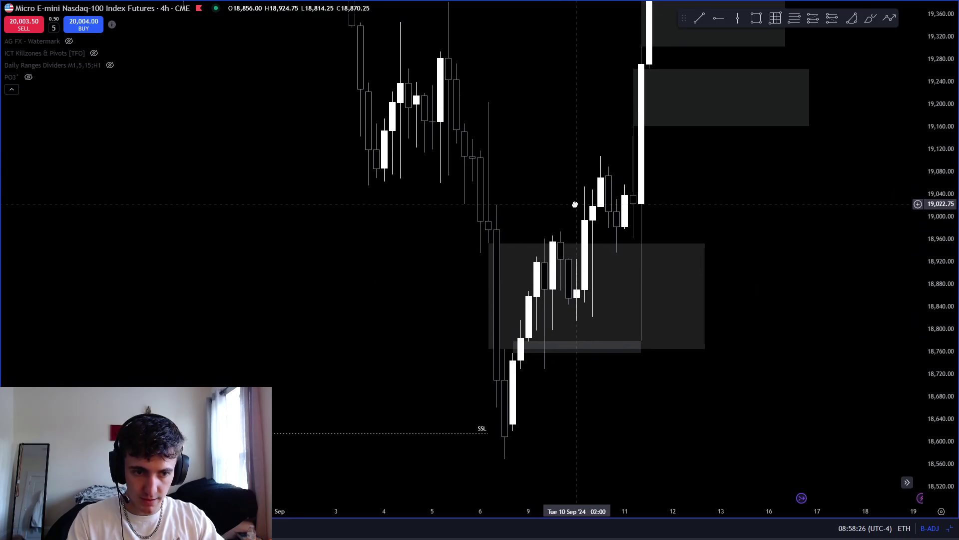
{"action": "left_click", "coordinate": [561, 249]}
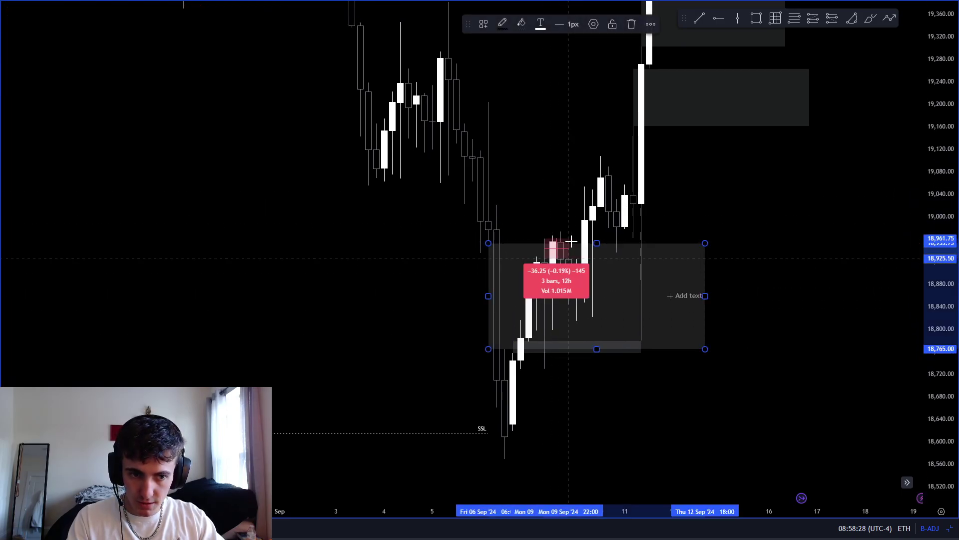
{"action": "left_click", "coordinate": [570, 238]}
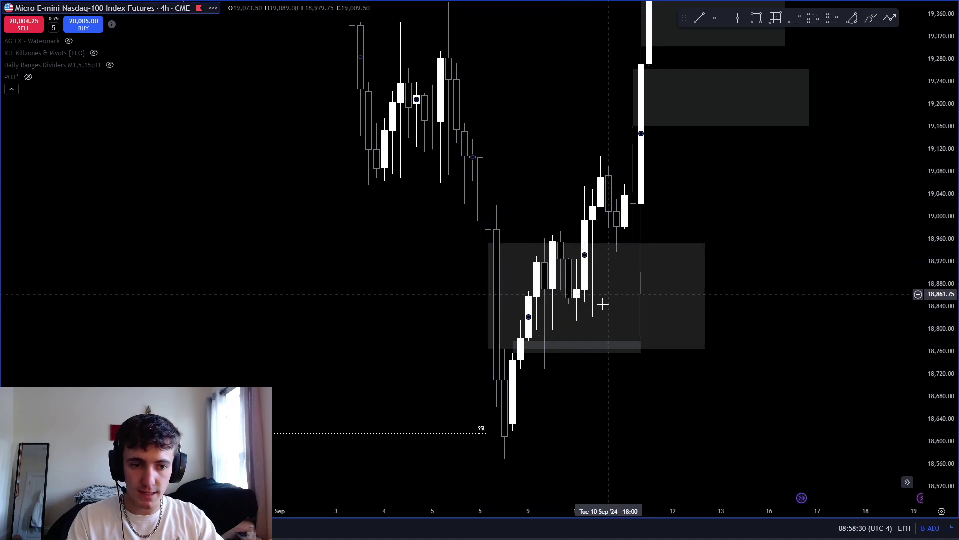
- Scroll toward late August and measure the small range at the zone's bottom
{"action": "scroll", "coordinate": [638, 385], "scroll_direction": "right", "scroll_amount": 1}
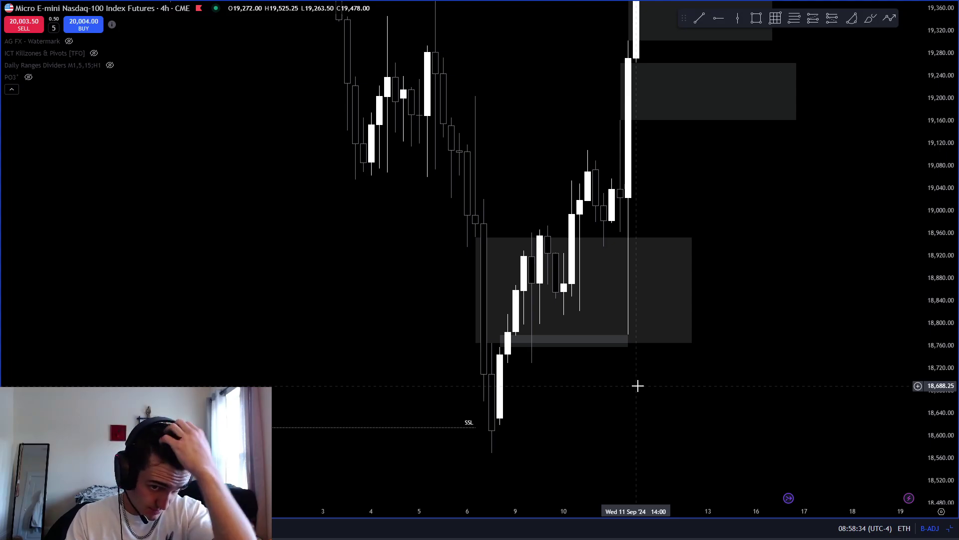
{"action": "scroll", "coordinate": [638, 386], "scroll_direction": "right", "scroll_amount": 3}
{"action": "left_click", "coordinate": [498, 257]}
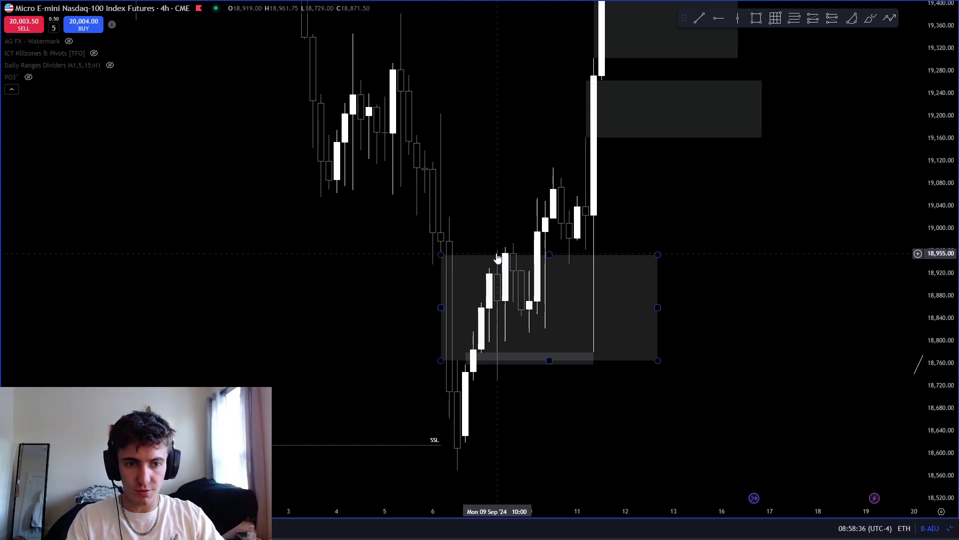
{"action": "left_click", "coordinate": [612, 437]}
{"action": "left_click_drag", "start_coordinate": [465, 353], "coordinate": [593, 365]}
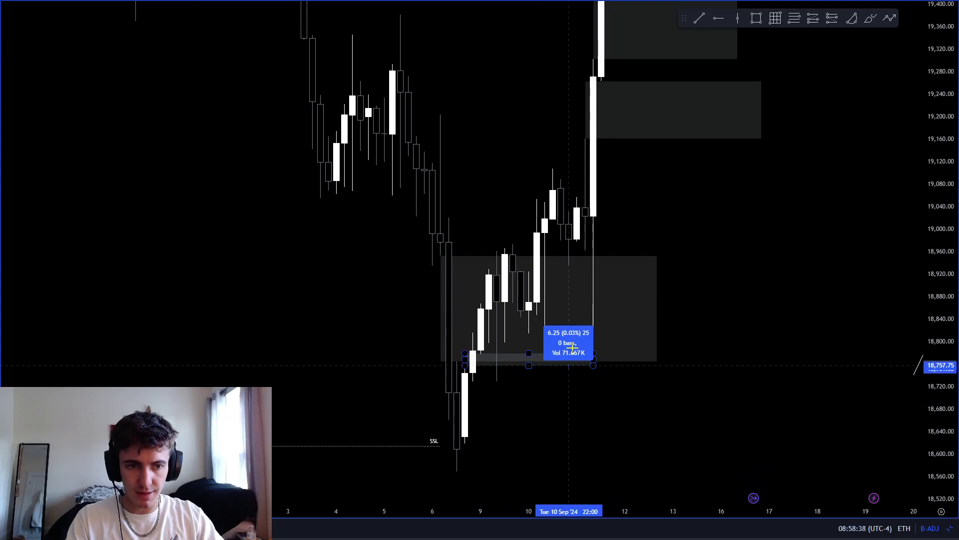
{"action": "left_click", "coordinate": [572, 347]}
{"action": "scroll", "coordinate": [724, 364], "scroll_direction": "down", "scroll_amount": 5}
- Draw a grey zone from about 19,940 to 19,860 across late August
{"action": "scroll", "coordinate": [523, 302], "scroll_direction": "left", "scroll_amount": 5}
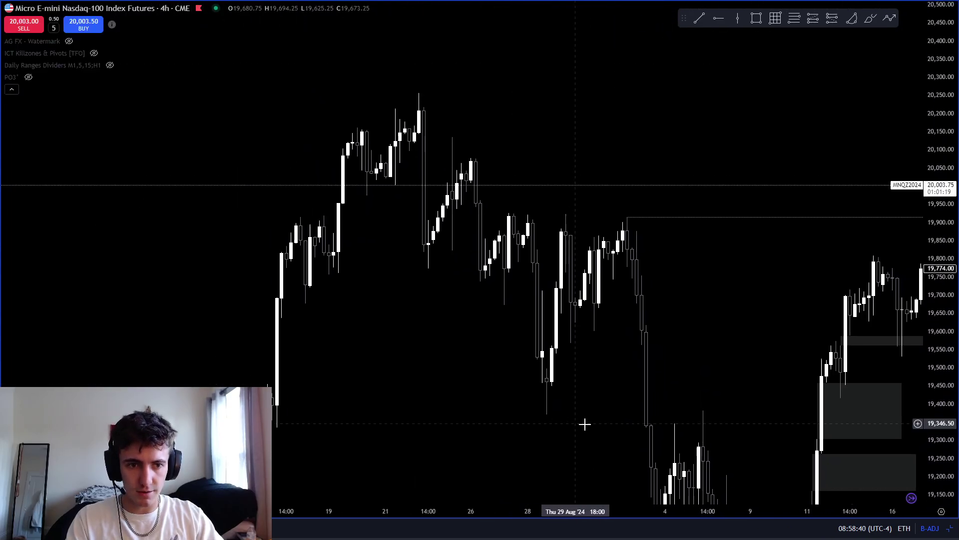
{"action": "scroll", "coordinate": [585, 423], "scroll_direction": "up", "scroll_amount": 3}
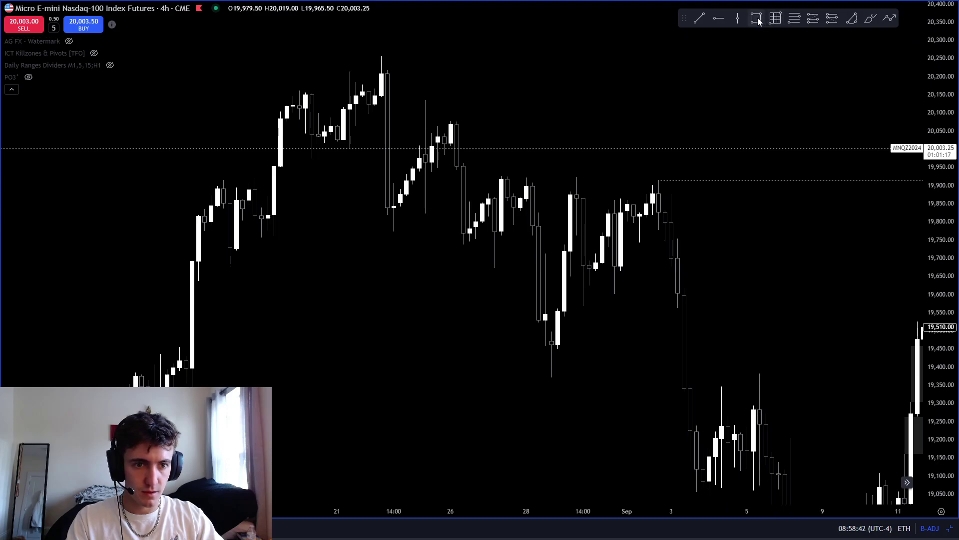
{"action": "left_click", "coordinate": [757, 19]}
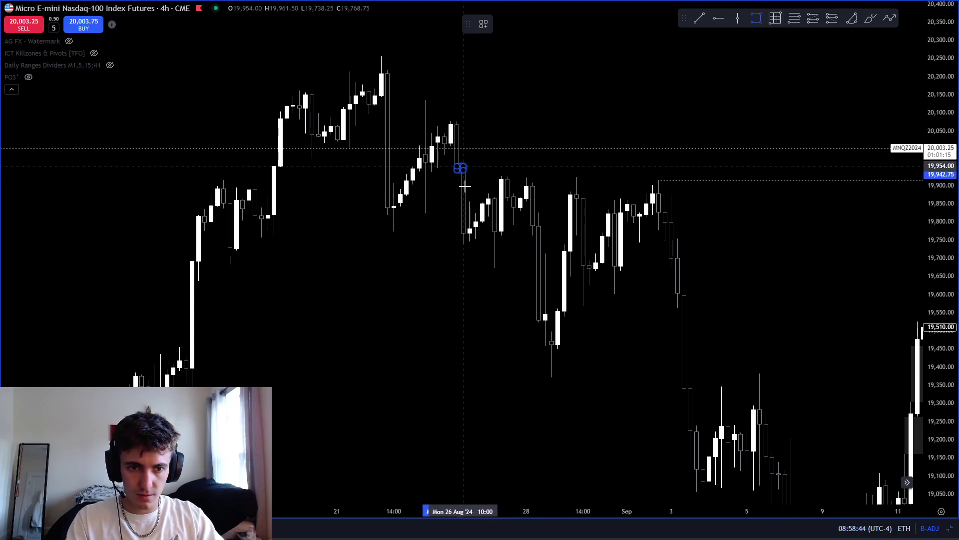
{"action": "left_click_drag", "start_coordinate": [462, 185], "coordinate": [726, 201]}
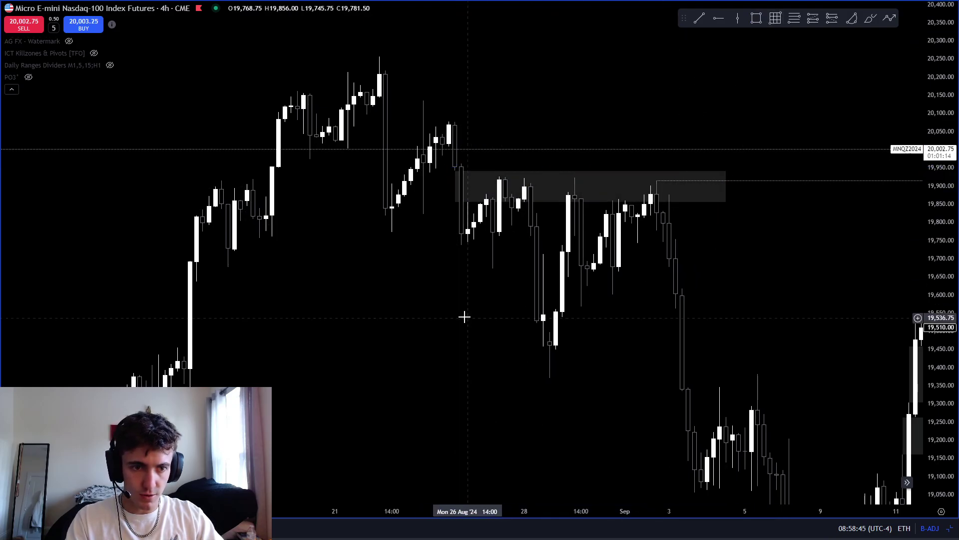
{"action": "left_click", "coordinate": [454, 171], "text": "shift"}
- Measure the 621-point drop below the zone and place a widened upper zone near 20,144
{"action": "left_click", "coordinate": [798, 260]}
{"action": "left_click", "coordinate": [613, 201], "text": "shift"}
{"action": "left_click", "coordinate": [695, 425]}
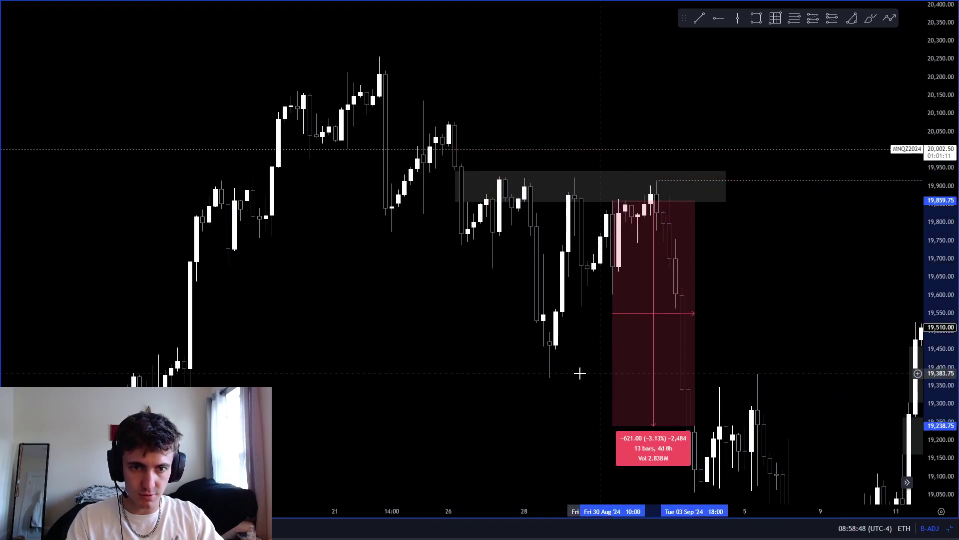
{"action": "left_click_drag", "start_coordinate": [580, 374], "coordinate": [701, 436]}
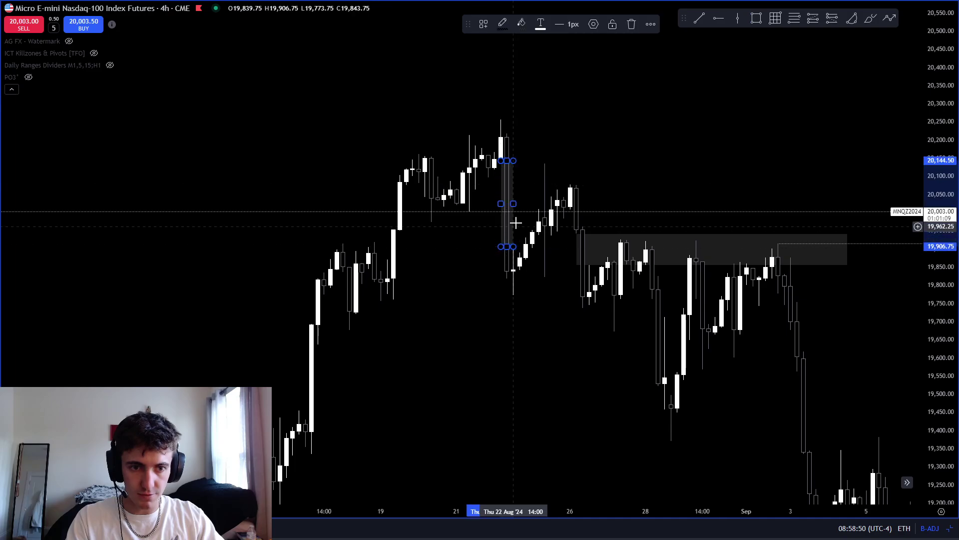
{"action": "left_click", "coordinate": [631, 256]}
{"action": "left_click_drag", "start_coordinate": [631, 206], "coordinate": [681, 203]}
{"action": "left_click", "coordinate": [535, 182], "text": "shift"}
{"action": "left_click", "coordinate": [620, 320]}
{"action": "left_click", "coordinate": [799, 332]}
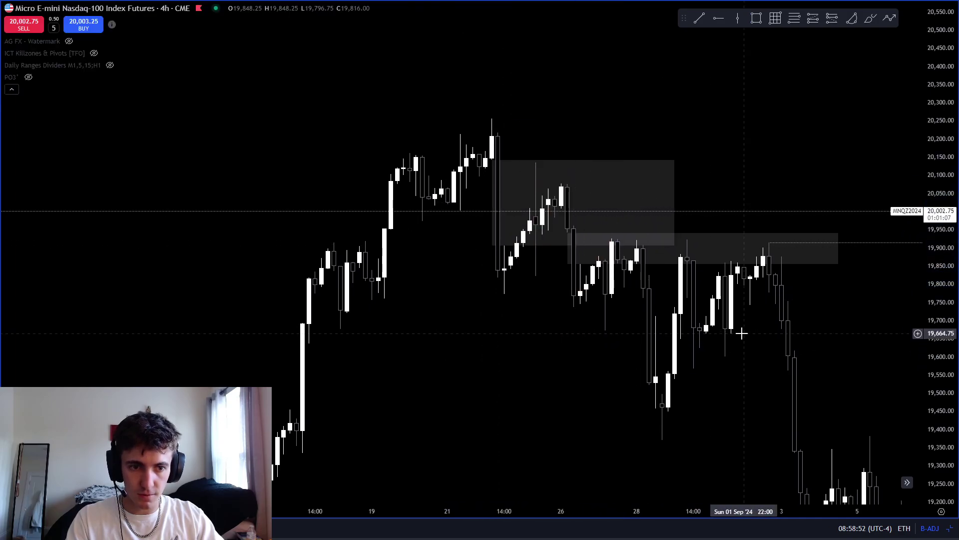
{"action": "left_click_drag", "start_coordinate": [417, 300], "coordinate": [524, 298]}
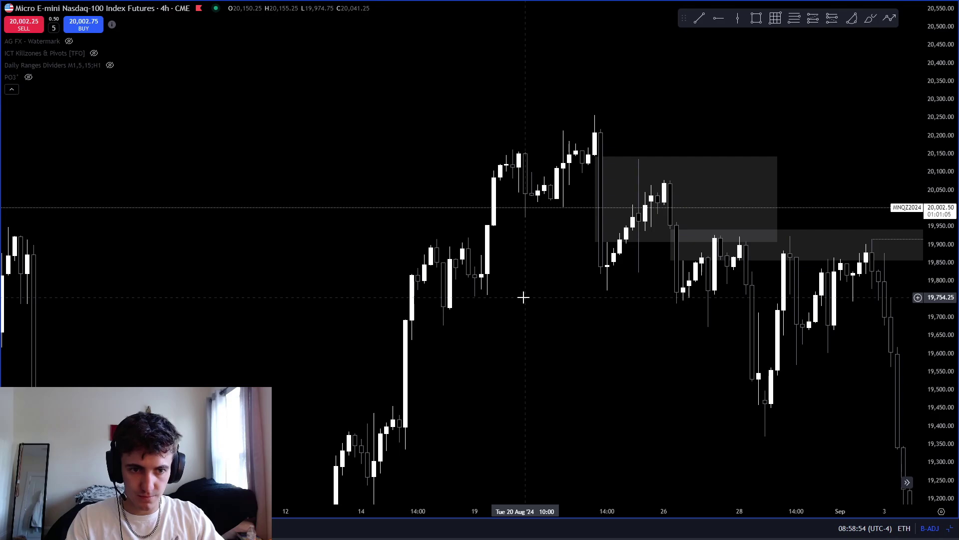
- Draw a second grey zone starting at the Aug 20 candles
{"action": "left_click", "coordinate": [761, 18]}
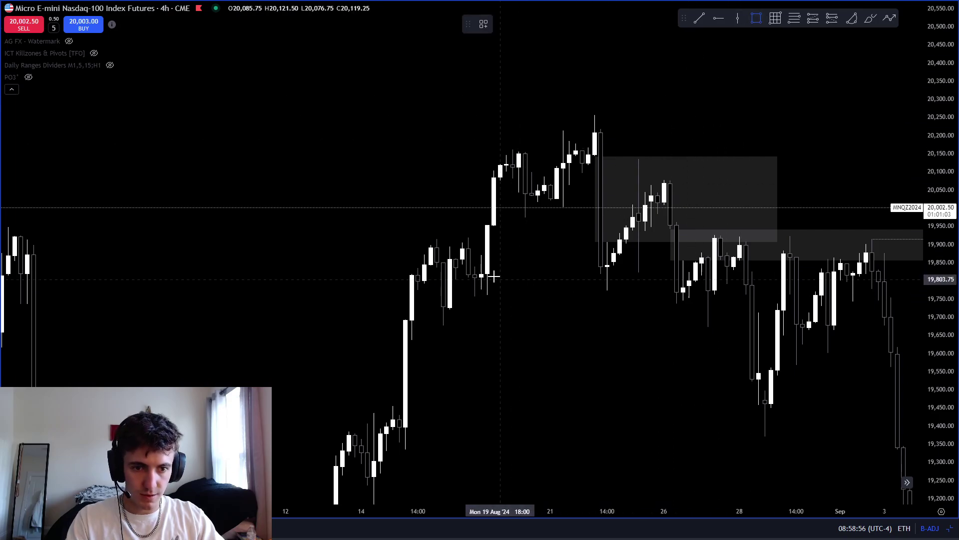
{"action": "mouse_move", "coordinate": [480, 255]}
{"action": "left_mouse_down"}
{"action": "mouse_move", "coordinate": [489, 235]}
{"action": "mouse_move", "coordinate": [641, 228]}
{"action": "left_mouse_up"}
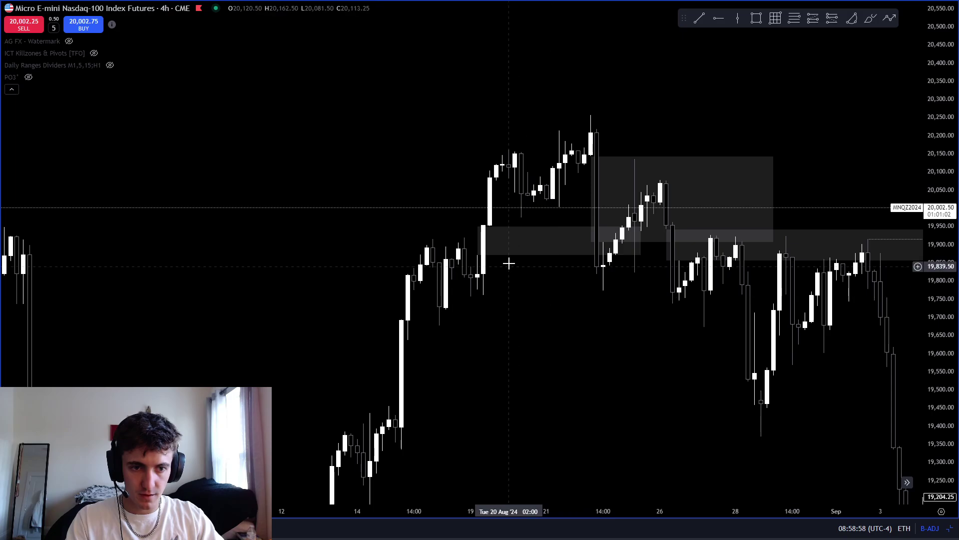
{"action": "left_click_drag", "start_coordinate": [606, 265], "coordinate": [483, 272]}
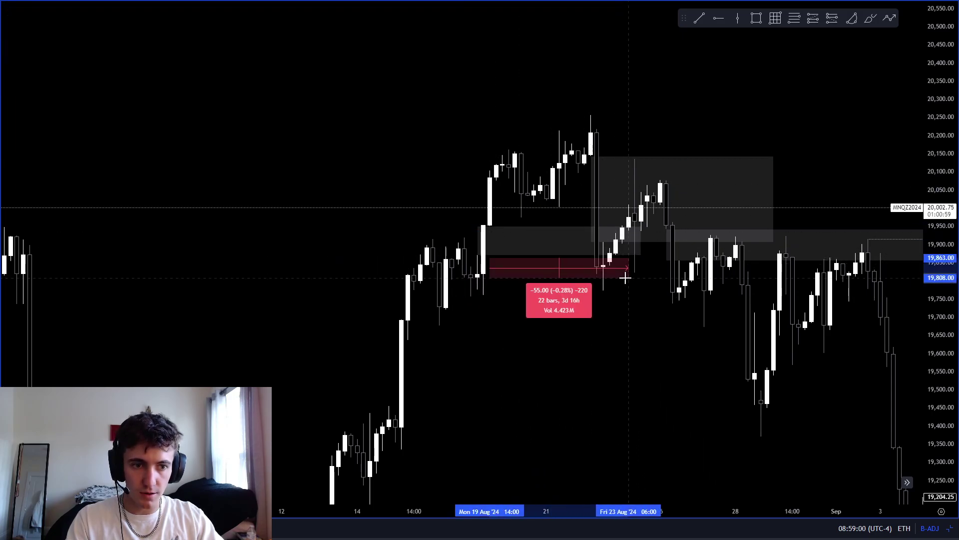
{"action": "left_click_drag", "start_coordinate": [632, 274], "coordinate": [548, 274]}
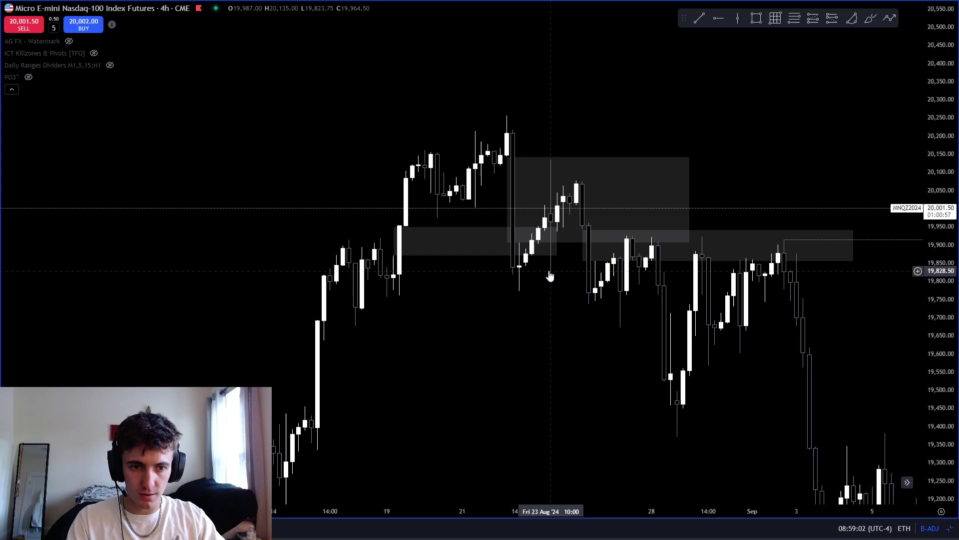
{"action": "left_click", "coordinate": [570, 248]}
- Delete the upper grey zone and redraw it above 19,900
{"action": "key", "text": "Delete"}
{"action": "key", "text": "alt+shift+r"}
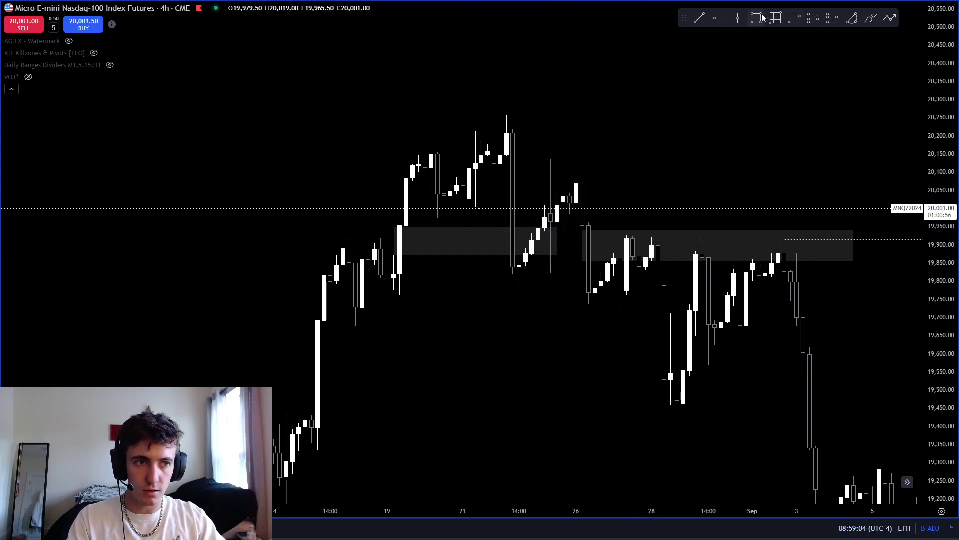
{"action": "mouse_move", "coordinate": [507, 156]}
{"action": "left_mouse_down"}
{"action": "mouse_move", "coordinate": [508, 240]}
{"action": "mouse_move", "coordinate": [578, 250]}
{"action": "mouse_move", "coordinate": [670, 242]}
{"action": "left_mouse_up"}
- Take two price measurements across the late-August zones
{"action": "left_click", "coordinate": [509, 172], "text": "shift"}
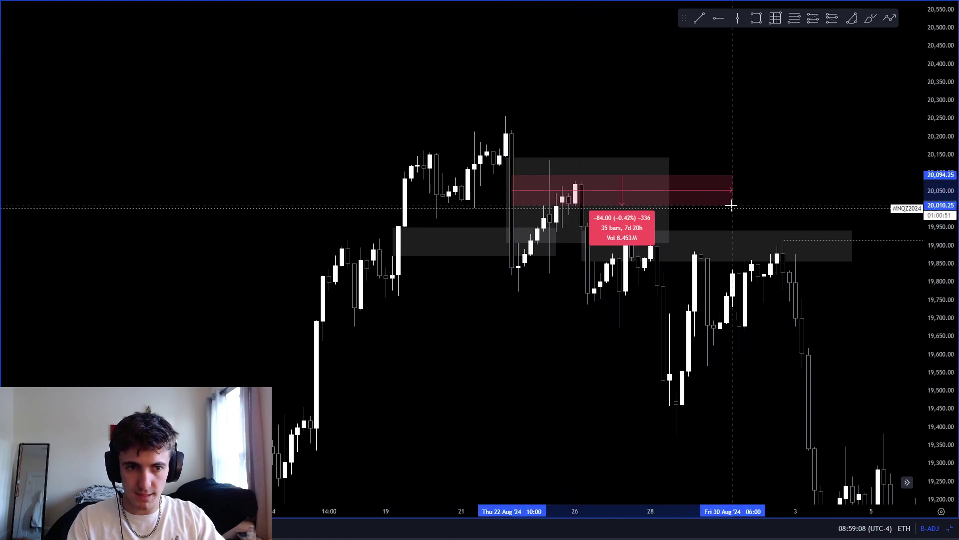
{"action": "left_click", "coordinate": [733, 208]}
{"action": "left_click", "coordinate": [636, 182], "text": "shift"}
{"action": "left_click", "coordinate": [852, 392]}
{"action": "left_click_drag", "start_coordinate": [655, 341], "coordinate": [577, 288]}
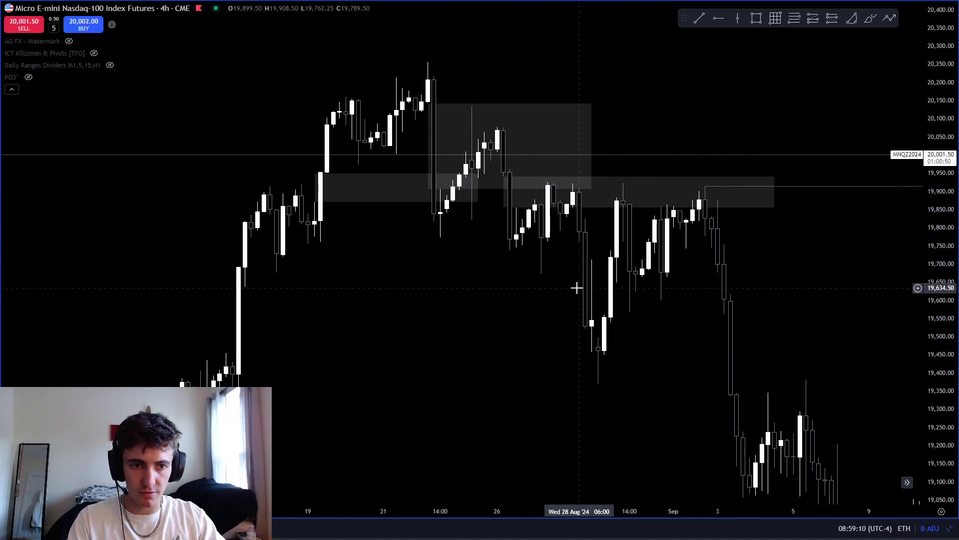
- Delete both right-side grey zones and the Aug 20 grey zone
{"action": "left_click", "coordinate": [593, 203]}
{"action": "key", "text": "Delete"}
{"action": "left_click", "coordinate": [574, 182]}
{"action": "key", "text": "Delete"}
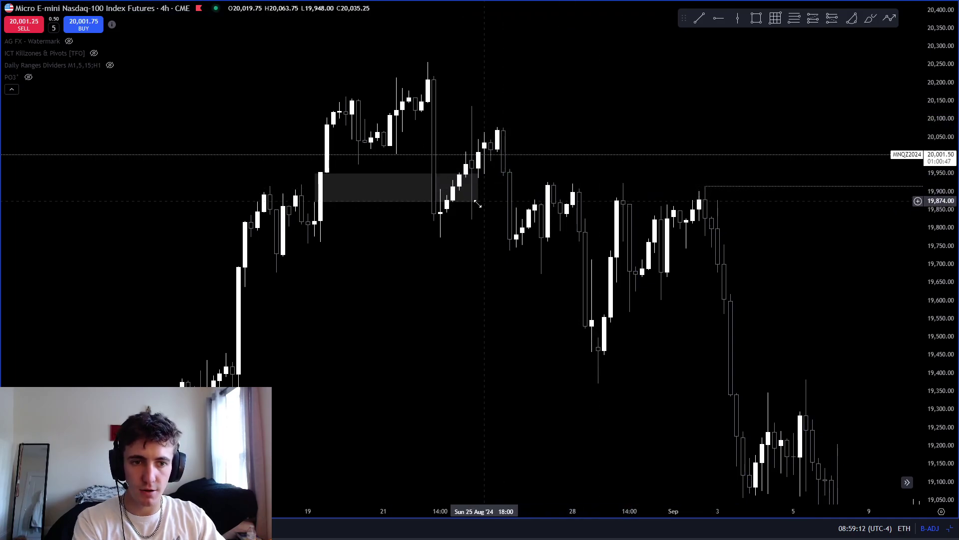
{"action": "left_click", "coordinate": [474, 202]}
{"action": "key", "text": "Delete"}
{"action": "left_click_drag", "start_coordinate": [483, 291], "coordinate": [457, 298]}
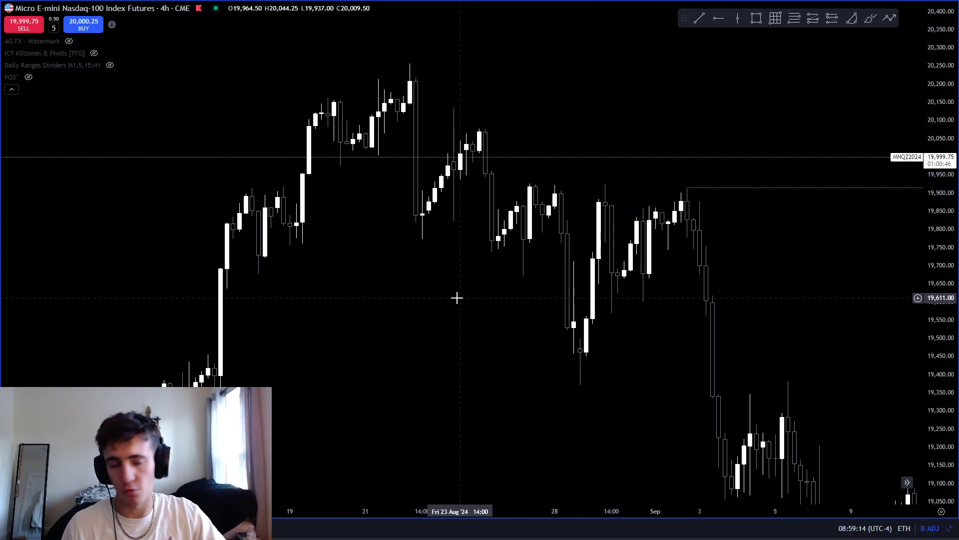
{"action": "mouse_move", "coordinate": [755, 299]}
{"action": "left_mouse_down"}
{"action": "mouse_move", "coordinate": [916, 388]}
{"action": "mouse_move", "coordinate": [645, 300]}
{"action": "mouse_move", "coordinate": [613, 248]}
{"action": "left_mouse_up"}
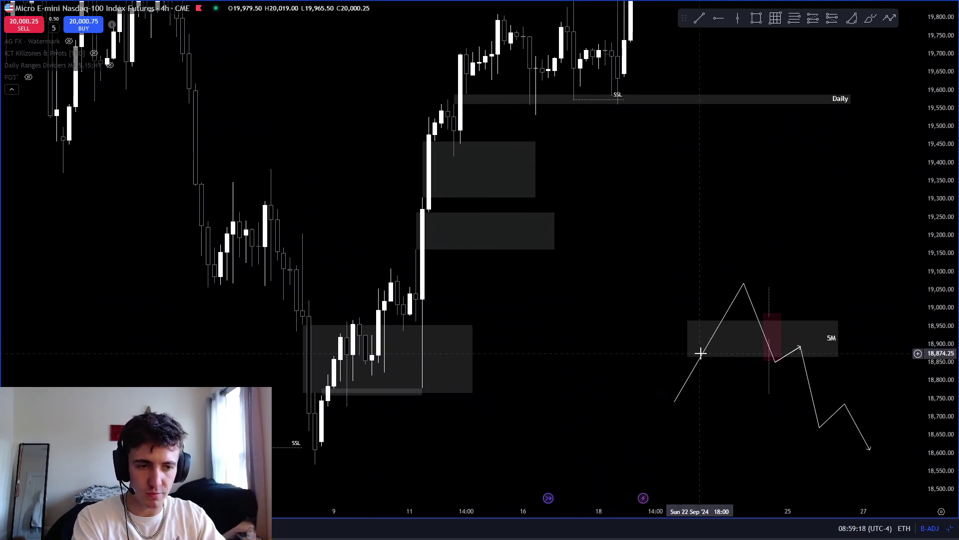
- Delete the zigzag projection, 5M zone, red box, vertical line and grey zone near 18,800
{"action": "left_click", "coordinate": [701, 354]}
{"action": "key", "text": "Delete"}
{"action": "left_click", "coordinate": [705, 354]}
{"action": "key", "text": "Delete"}
{"action": "left_click", "coordinate": [774, 350]}
{"action": "key", "text": "Delete"}
{"action": "left_click", "coordinate": [769, 358]}
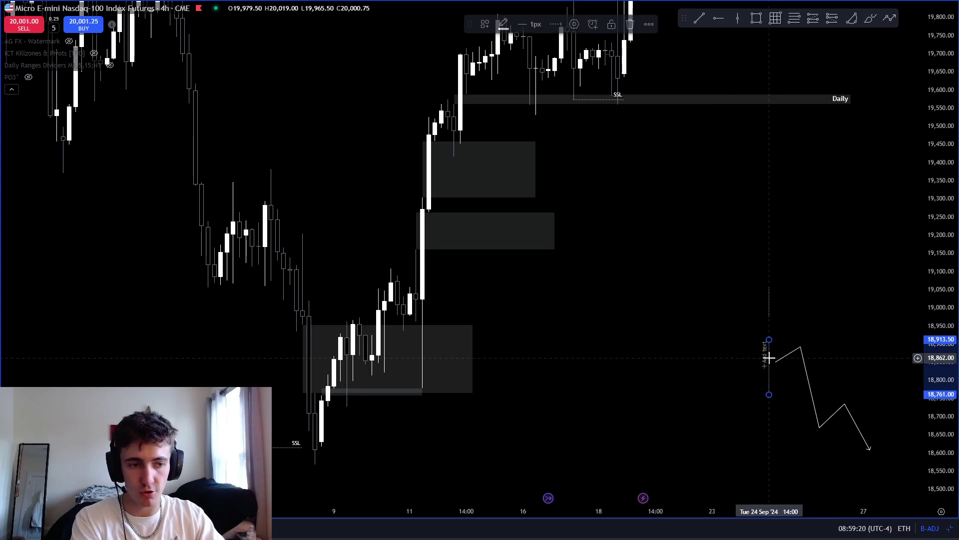
{"action": "key", "text": "Delete"}
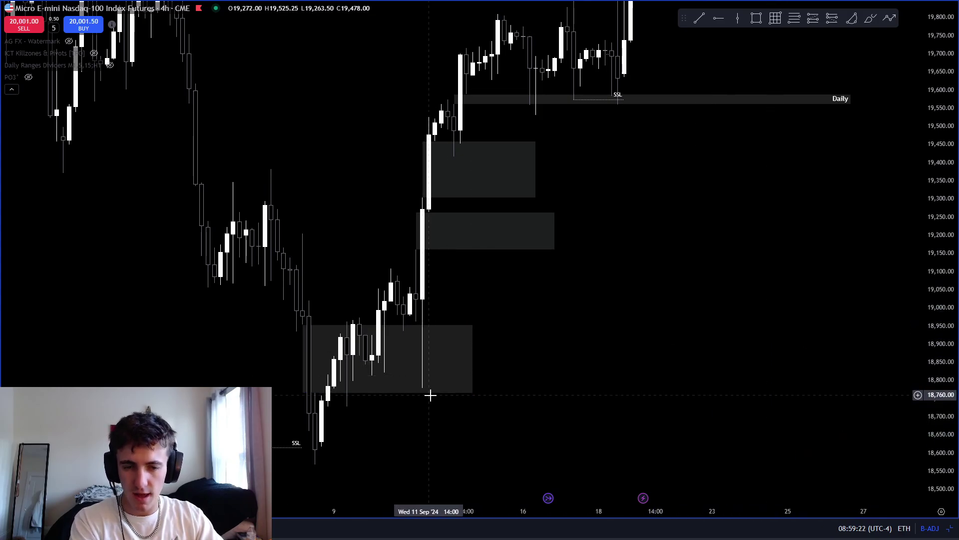
{"action": "key", "text": "Delete"}
{"action": "left_click_drag", "start_coordinate": [443, 398], "coordinate": [596, 387]}
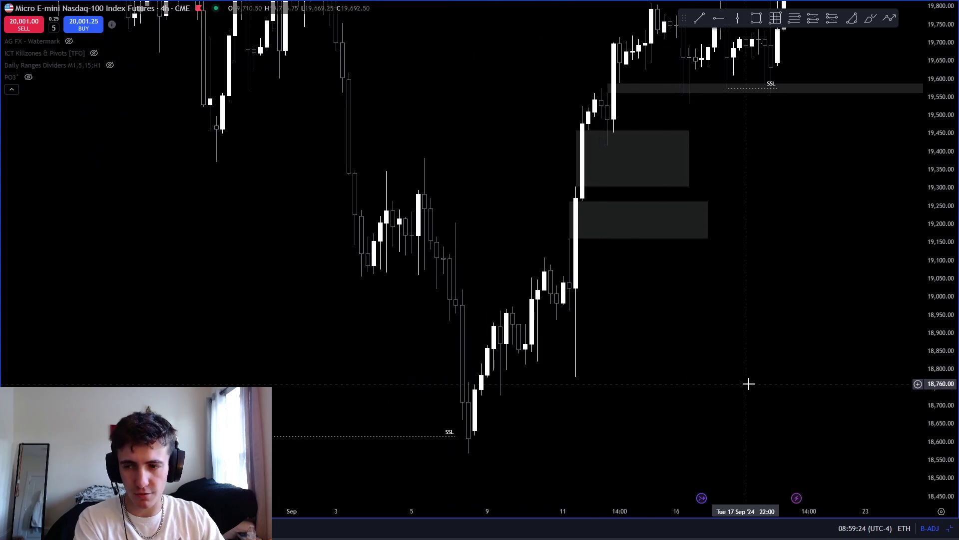